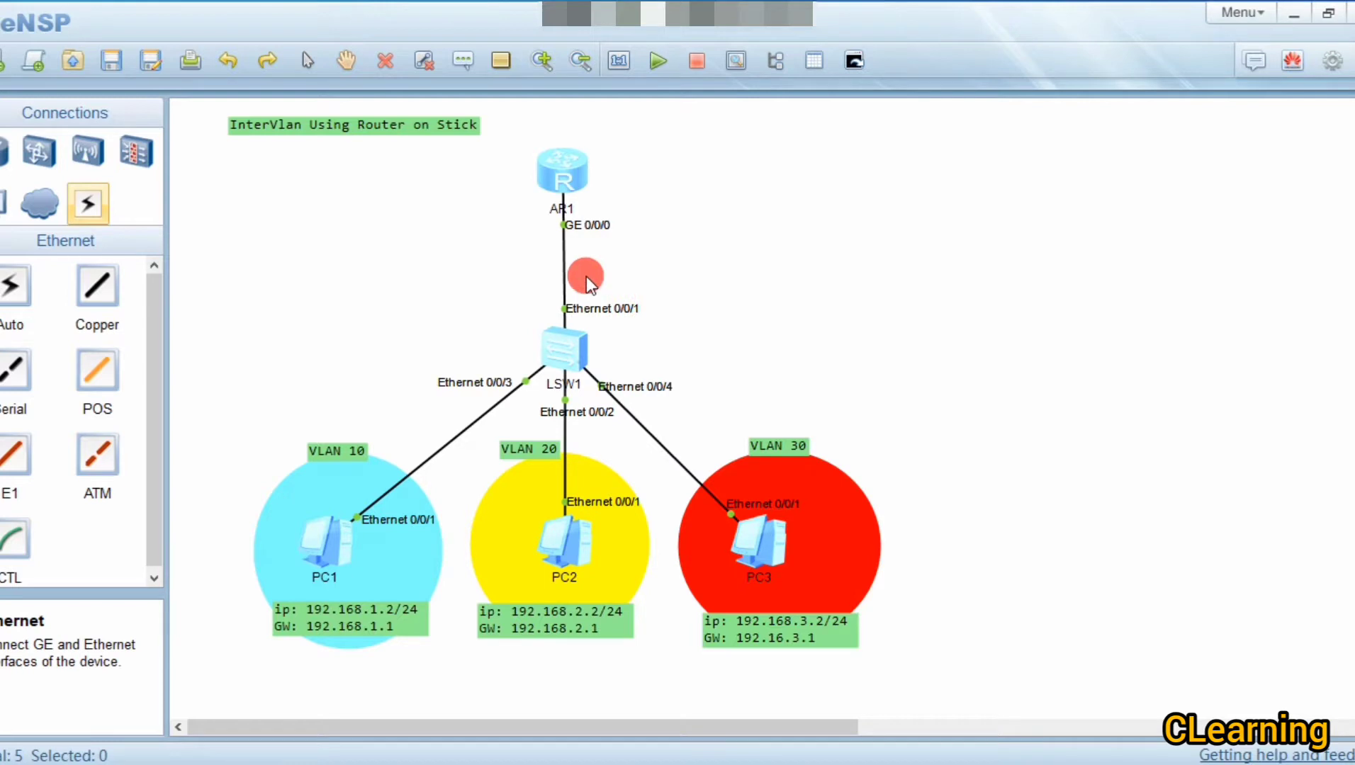
# Step: Open the PC1 configuration and set its static IPv4 address to 192.168.1.2
pyautogui.doubleClick(328, 555)
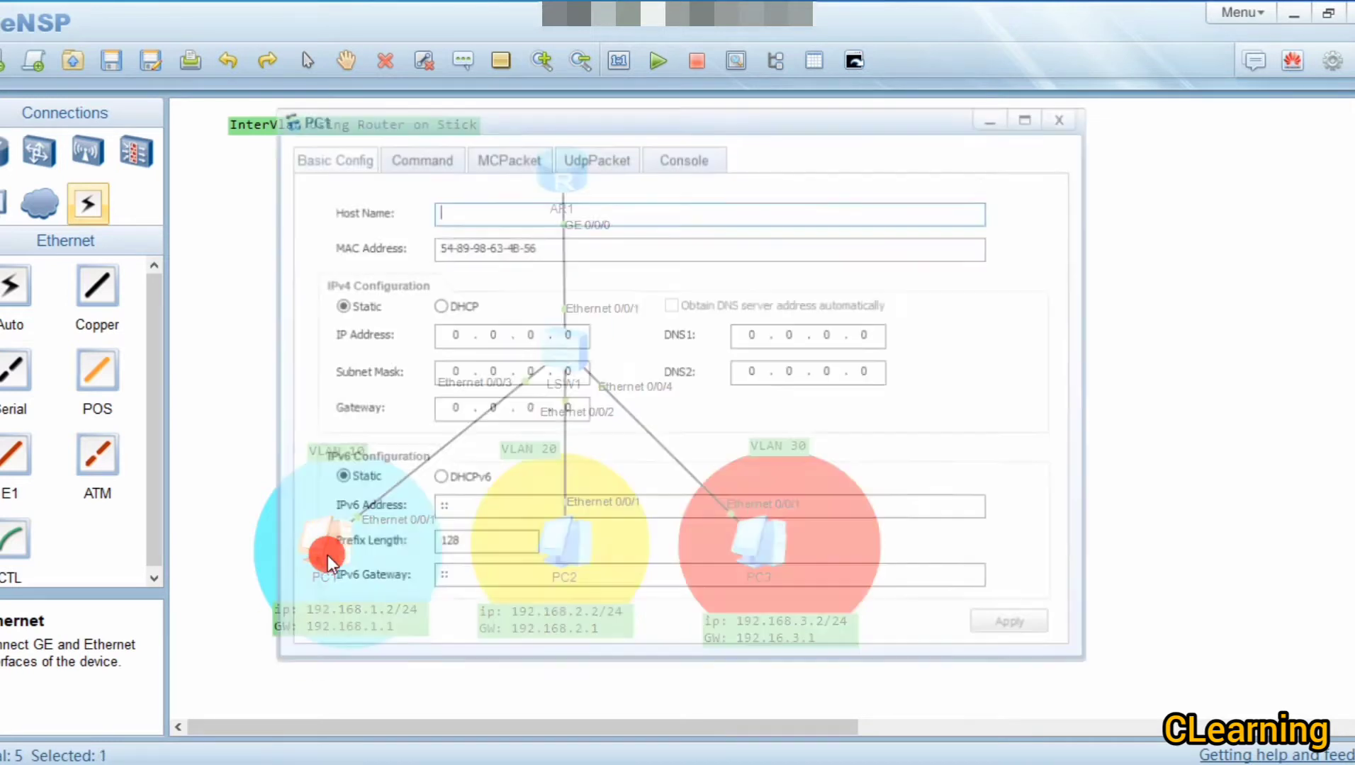
pyautogui.moveTo(448, 112); pyautogui.dragTo(904, 127)
pyautogui.click(920, 348)
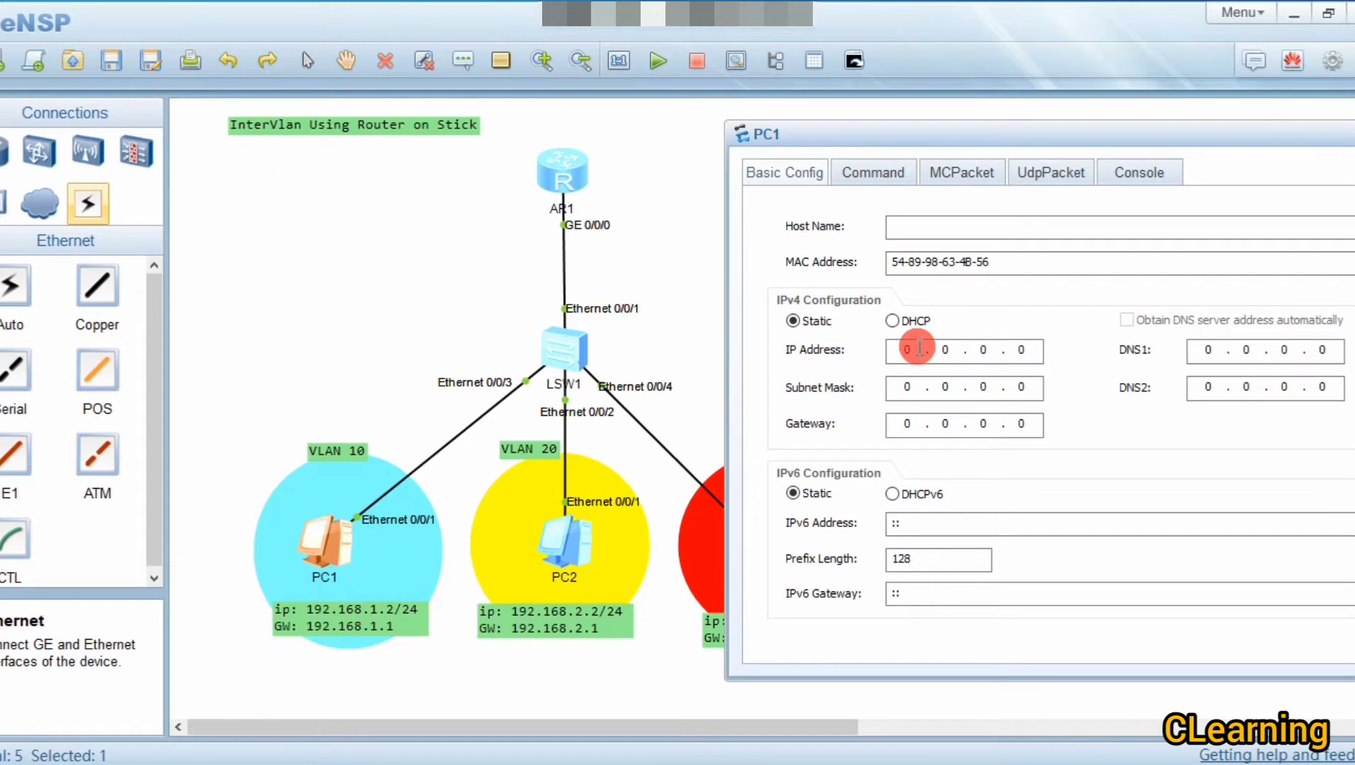
pyautogui.write('192 . 168 . ')
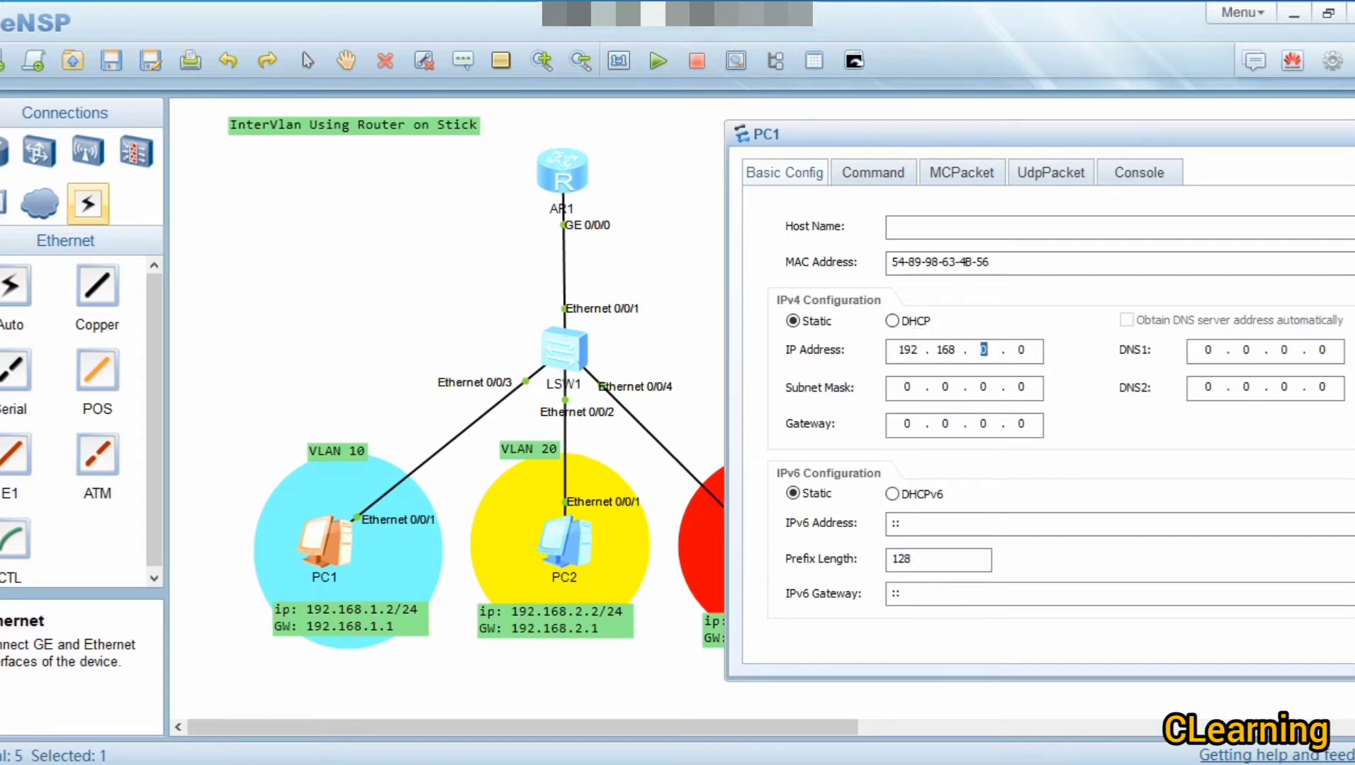
pyautogui.write('1 . 2')
# Step: Give PC1 the subnet mask 255.255.255.0 and gateway 192.168.1.1, apply the settings and close its configuration
pyautogui.click(915, 387)
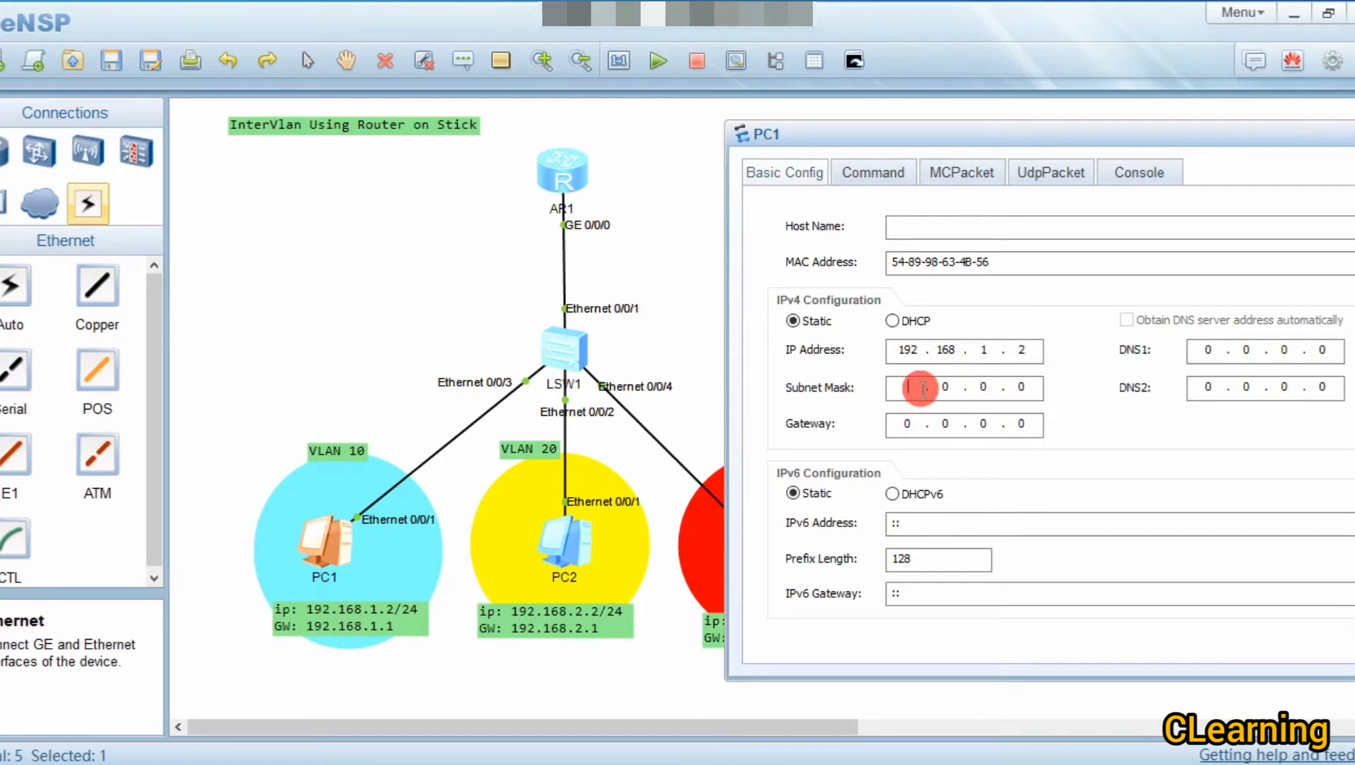
pyautogui.write('255 . 255 . 255')
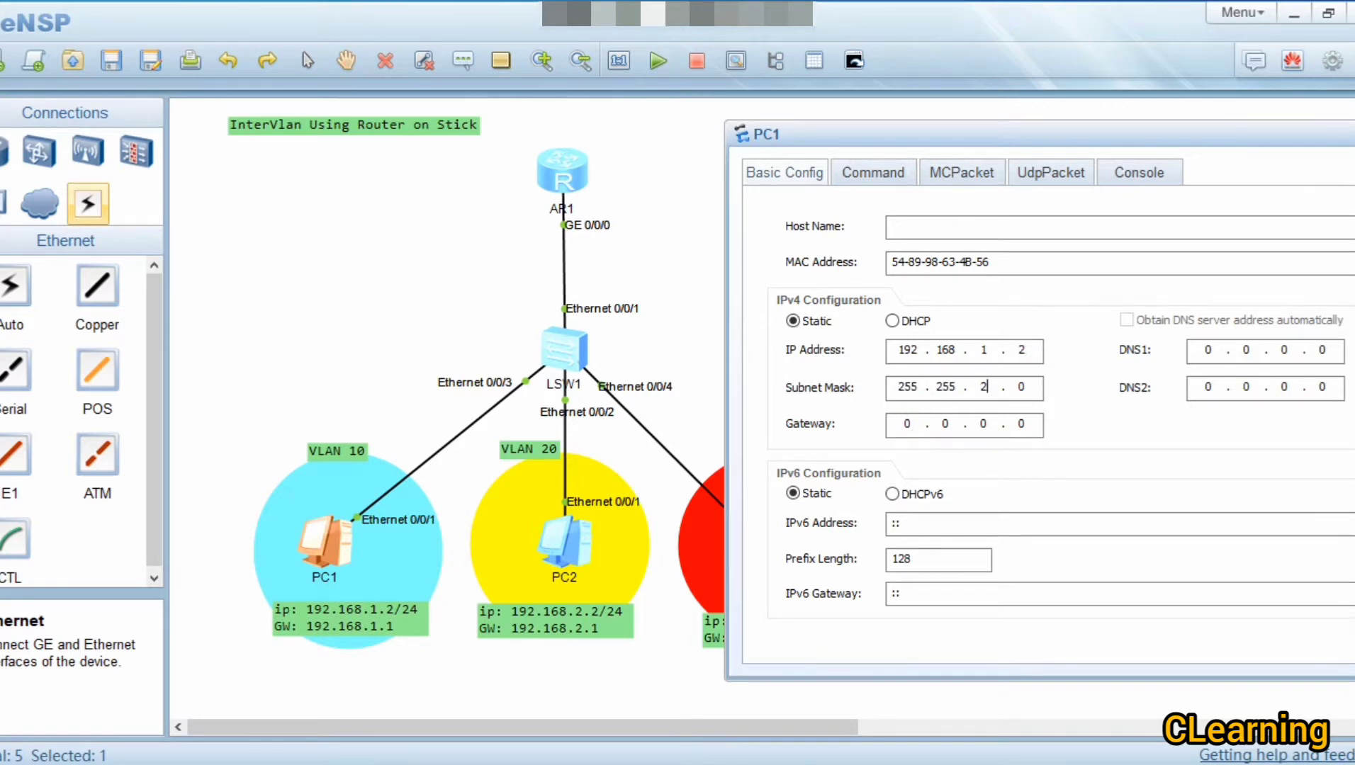
pyautogui.click(917, 425)
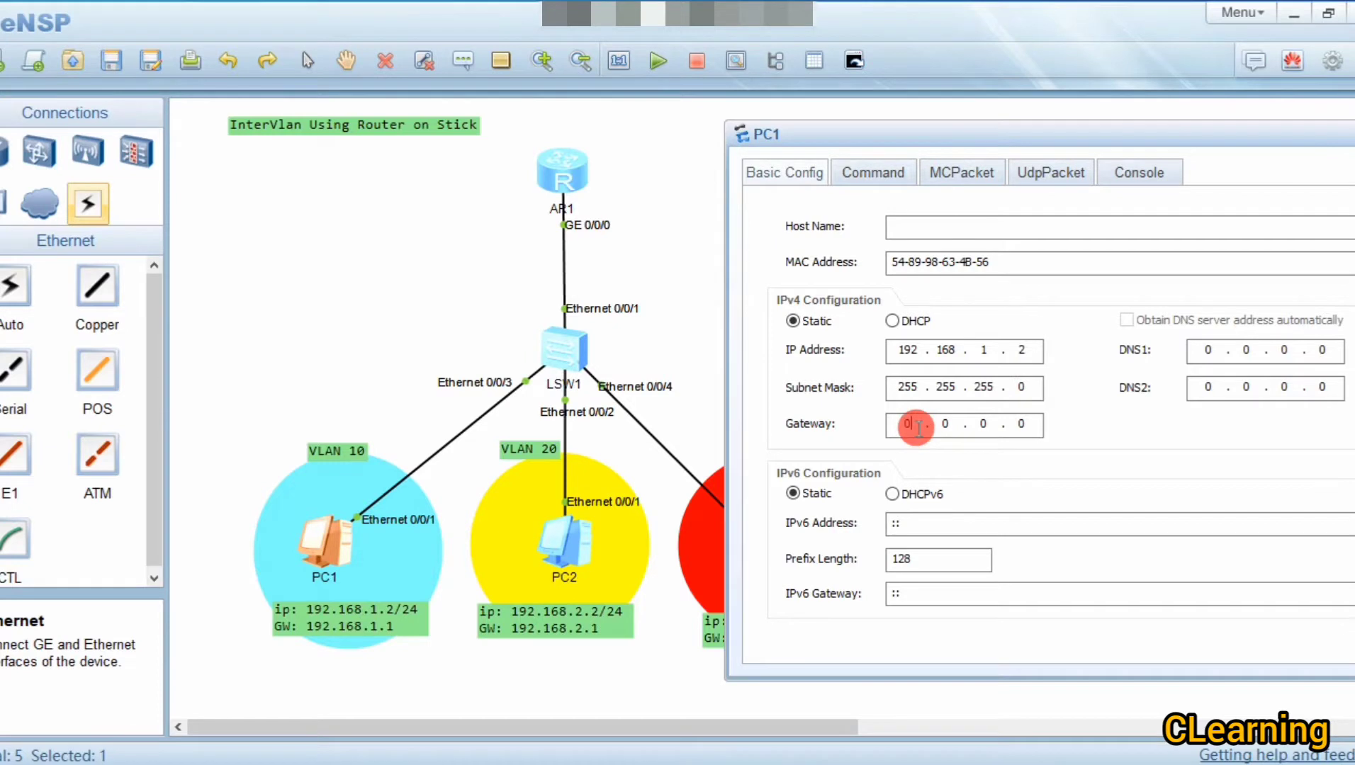
pyautogui.write('192 . 168 . ')
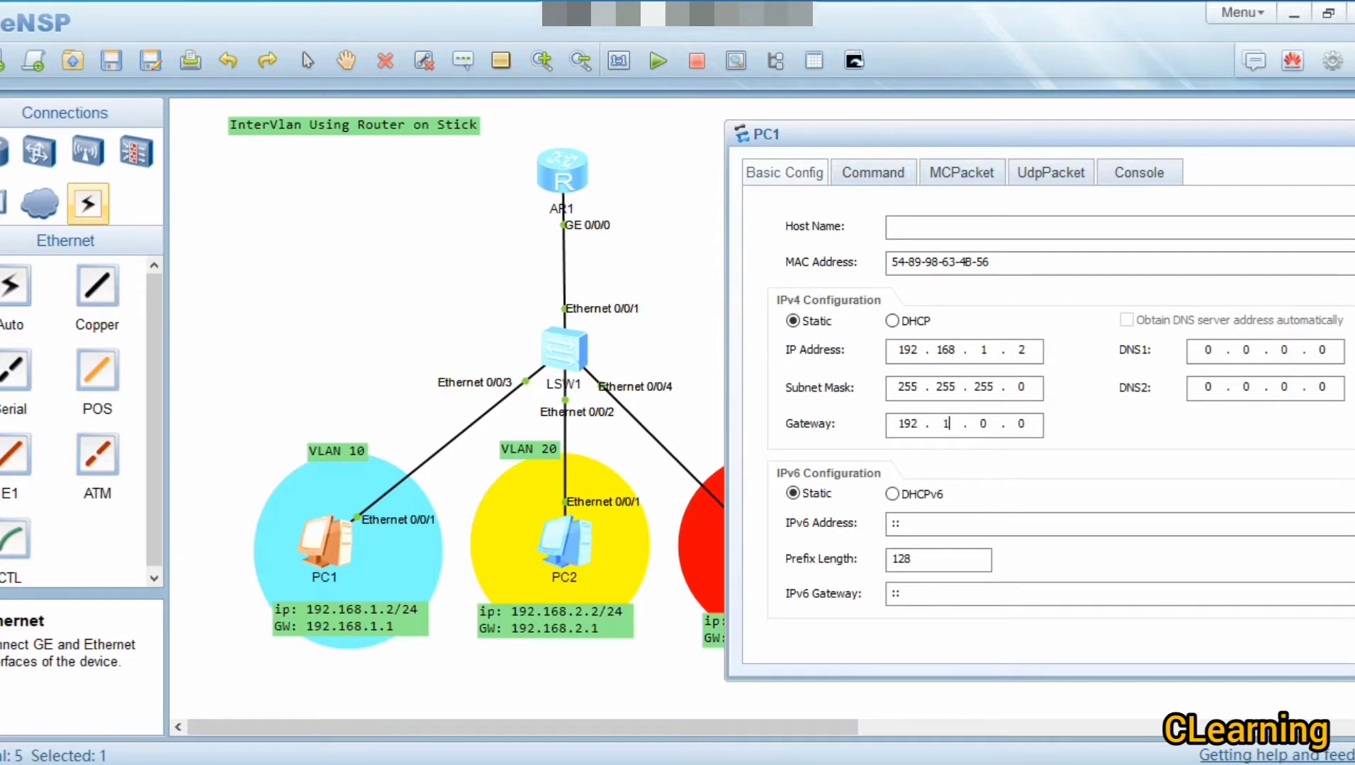
pyautogui.write('1 . 1')
pyautogui.moveTo(928, 133); pyautogui.dragTo(725, 133)
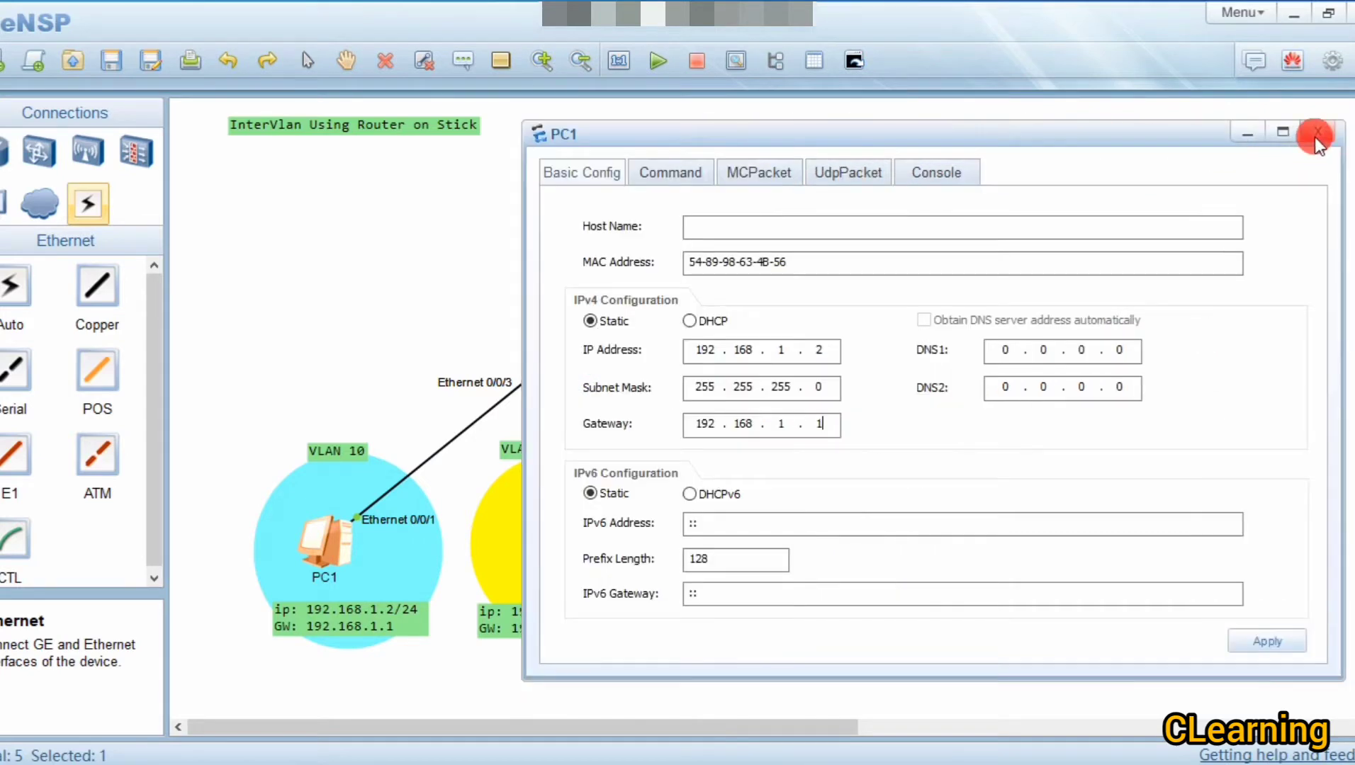
pyautogui.click(1286, 634)
pyautogui.click(1319, 133)
# Step: Open the PC2 configuration and set its static IPv4 address to 192.168.2.2
pyautogui.doubleClick(562, 553)
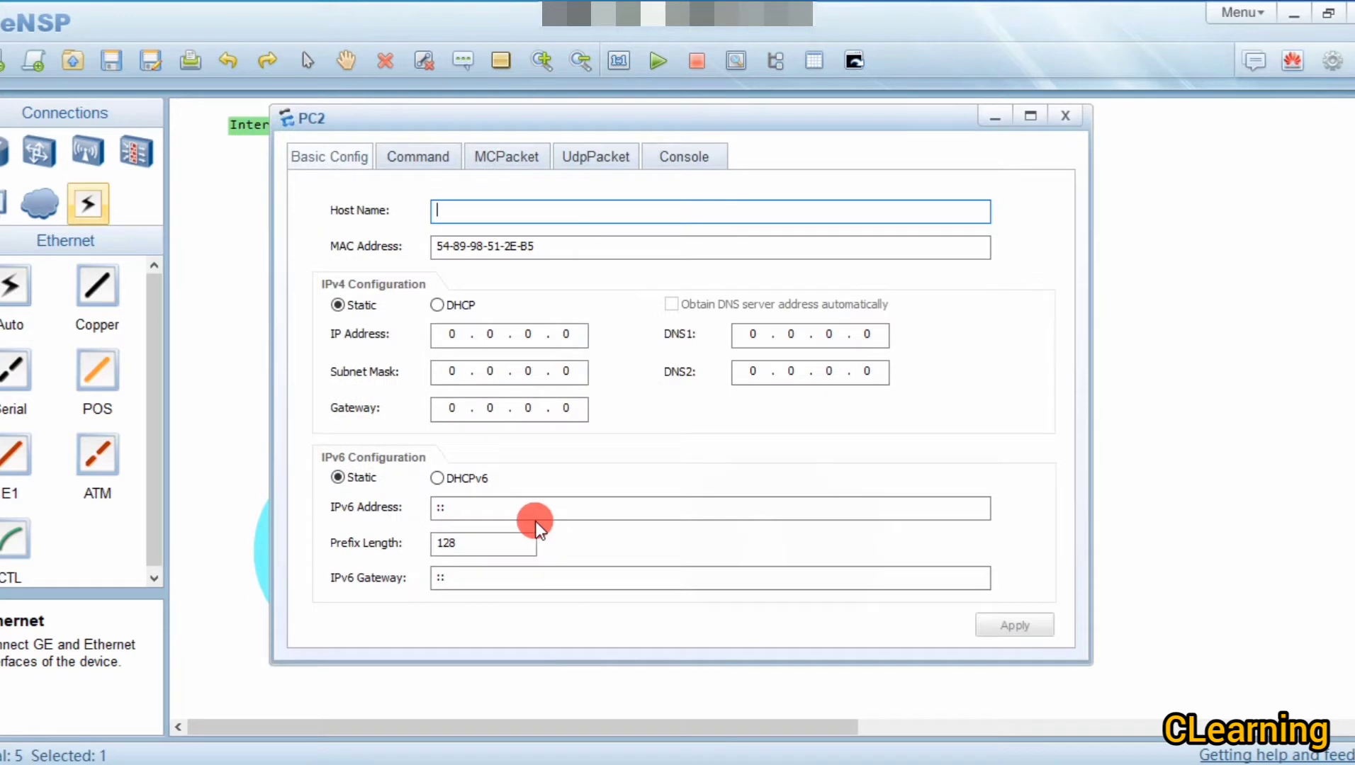
pyautogui.click(470, 336)
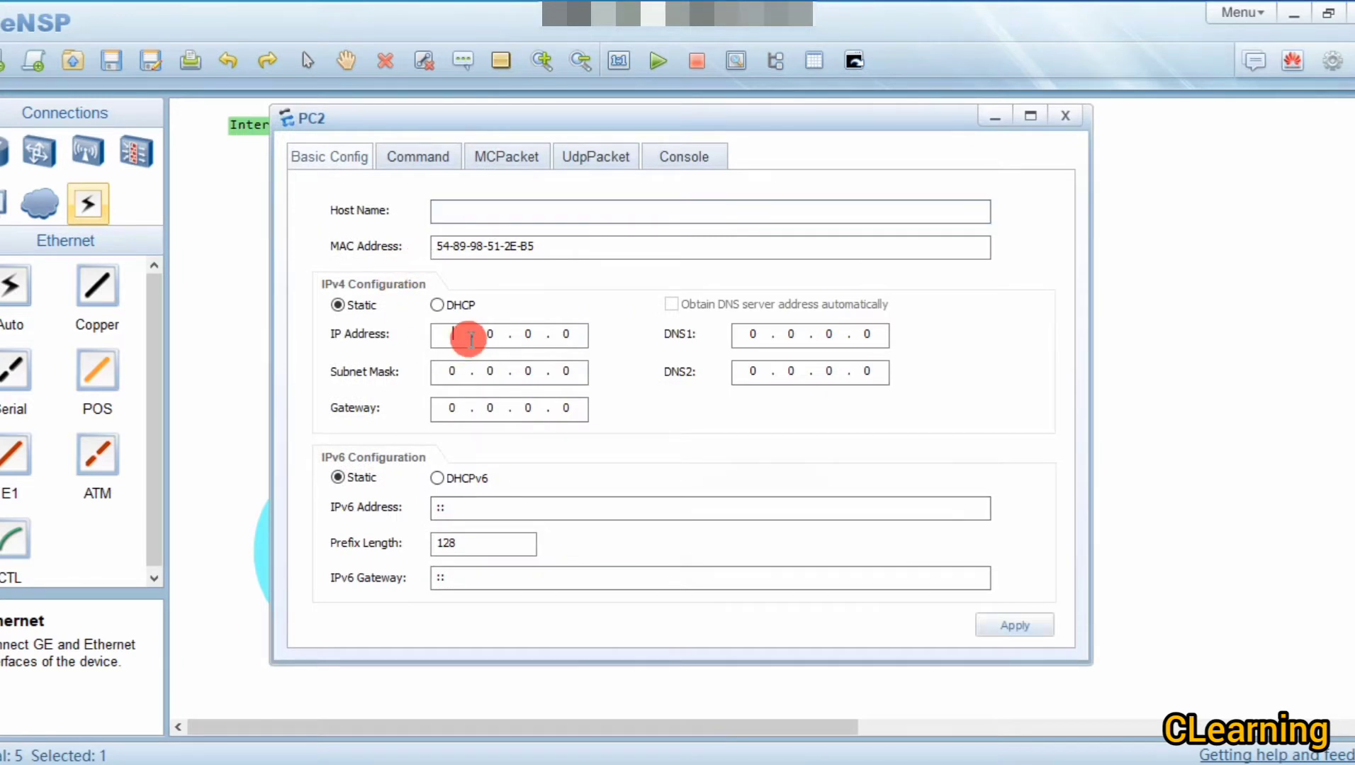
pyautogui.write('192 . 168 . ')
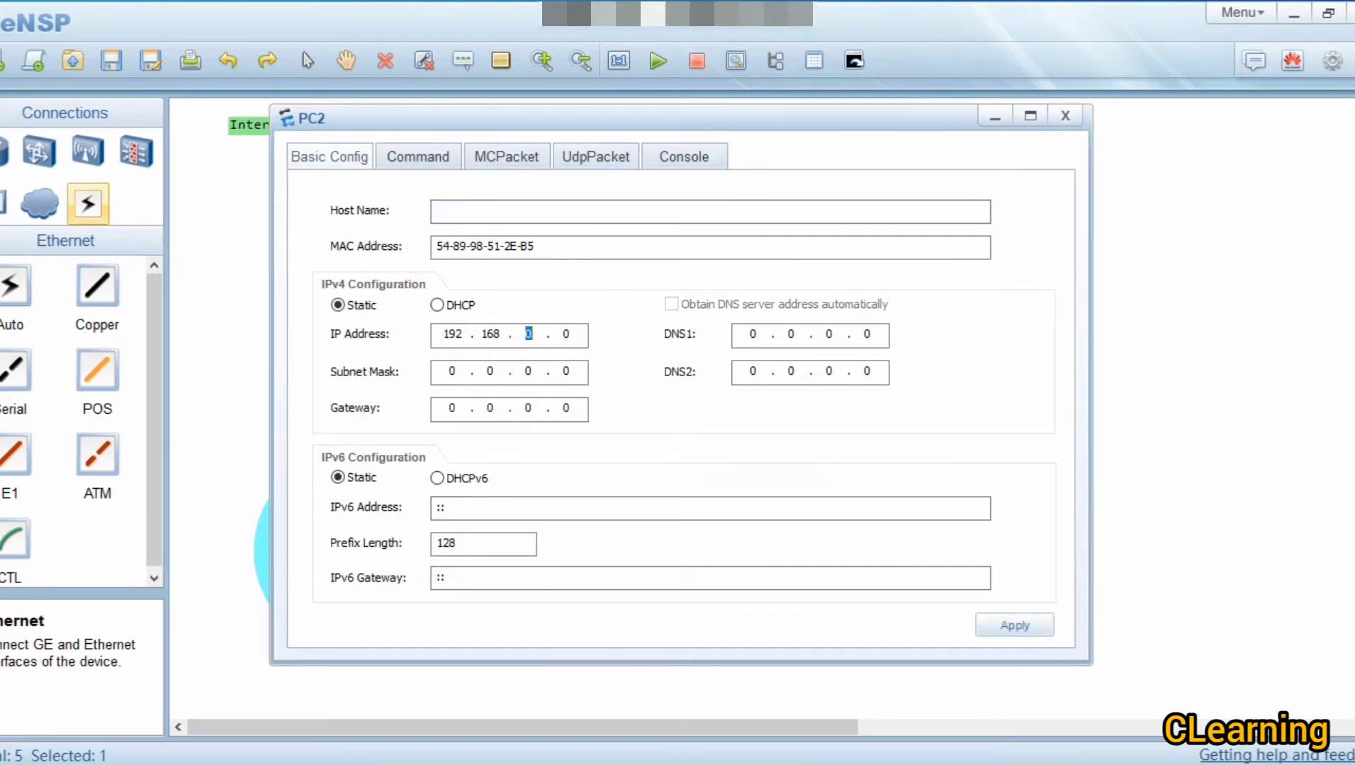
pyautogui.write('2 . 2')
# Step: Give PC2 the subnet mask 255.255.255.0 and gateway 192.168.2.1, apply the settings and close its configuration
pyautogui.click(448, 381)
pyautogui.click(468, 380)
pyautogui.write('255 . 255 . 255')
pyautogui.click(450, 409)
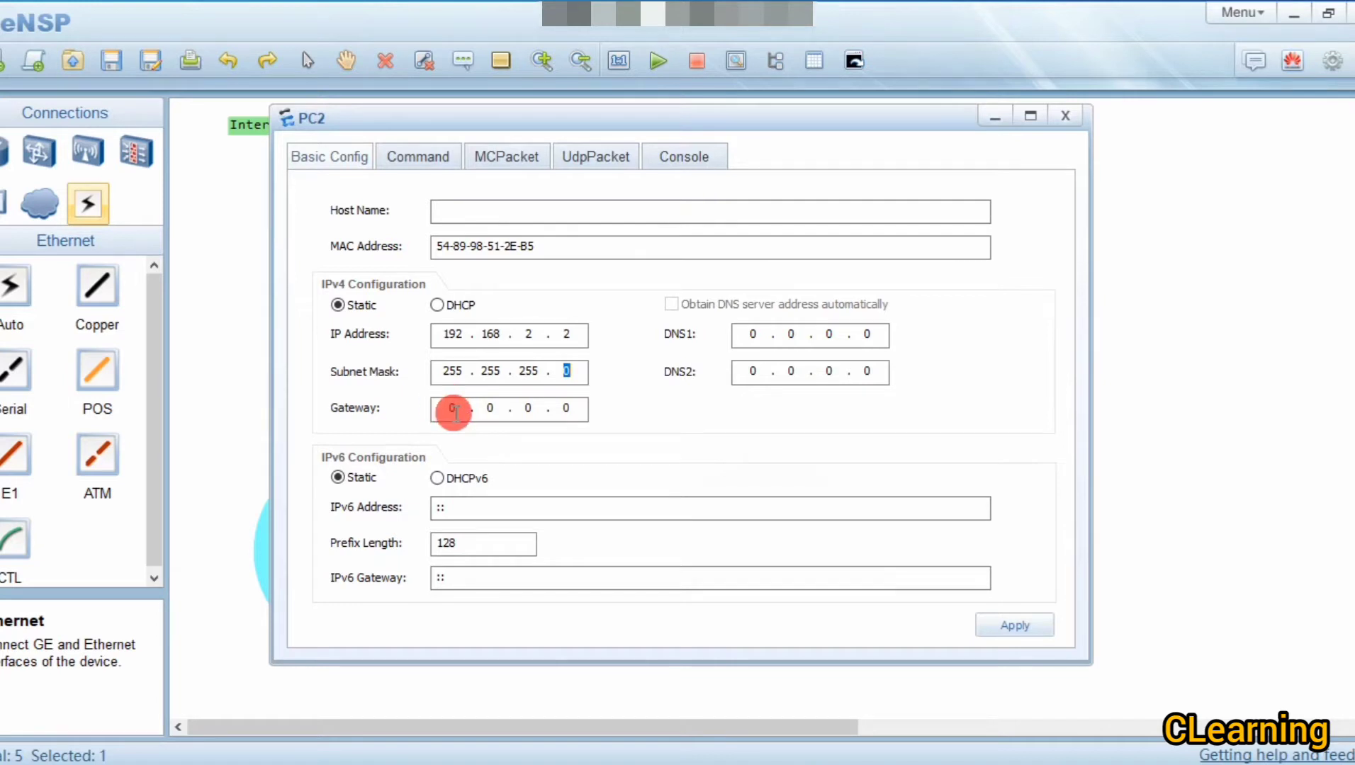
pyautogui.write('192 . 168 . ')
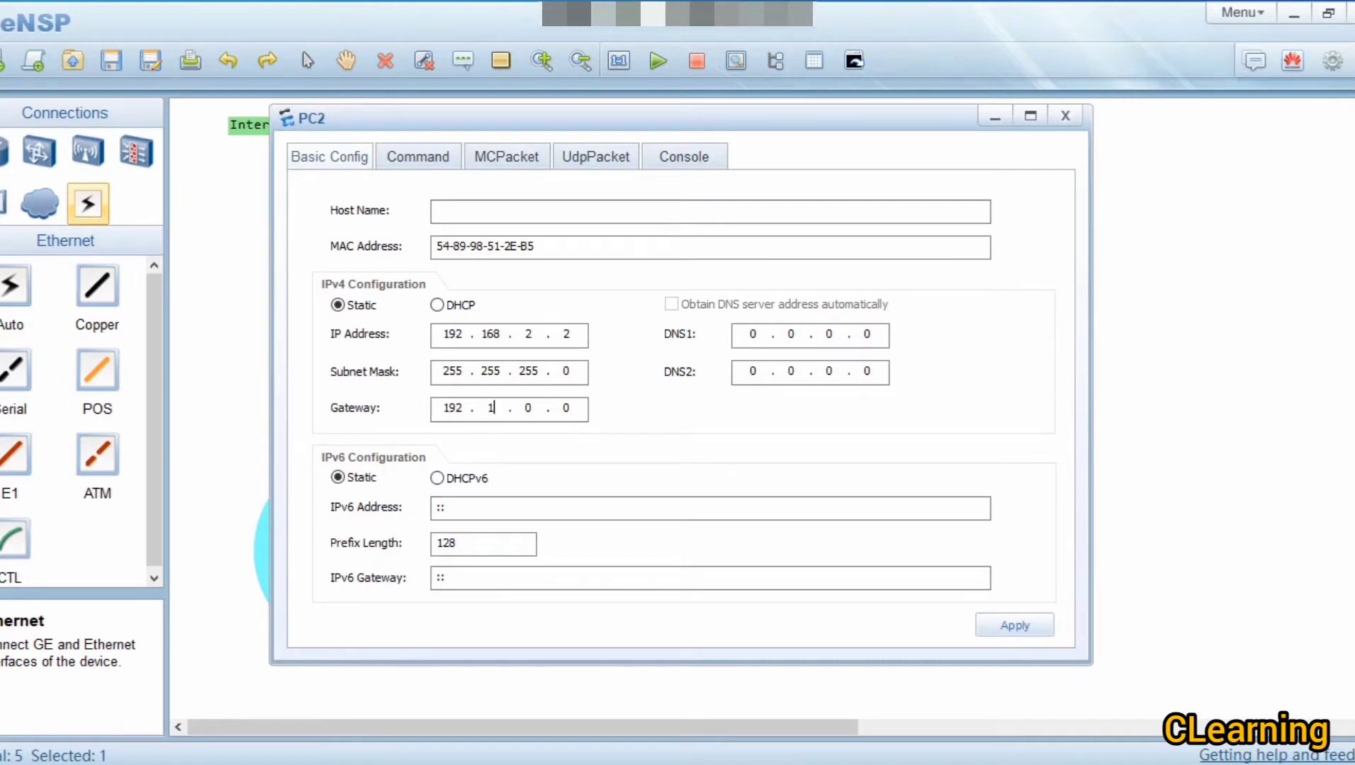
pyautogui.write('2 . 1')
pyautogui.click(1026, 629)
pyautogui.click(1068, 119)
# Step: Open the PC3 configuration and set its static IPv4 address to 192.168.3.2
pyautogui.doubleClick(747, 546)
pyautogui.click(458, 336)
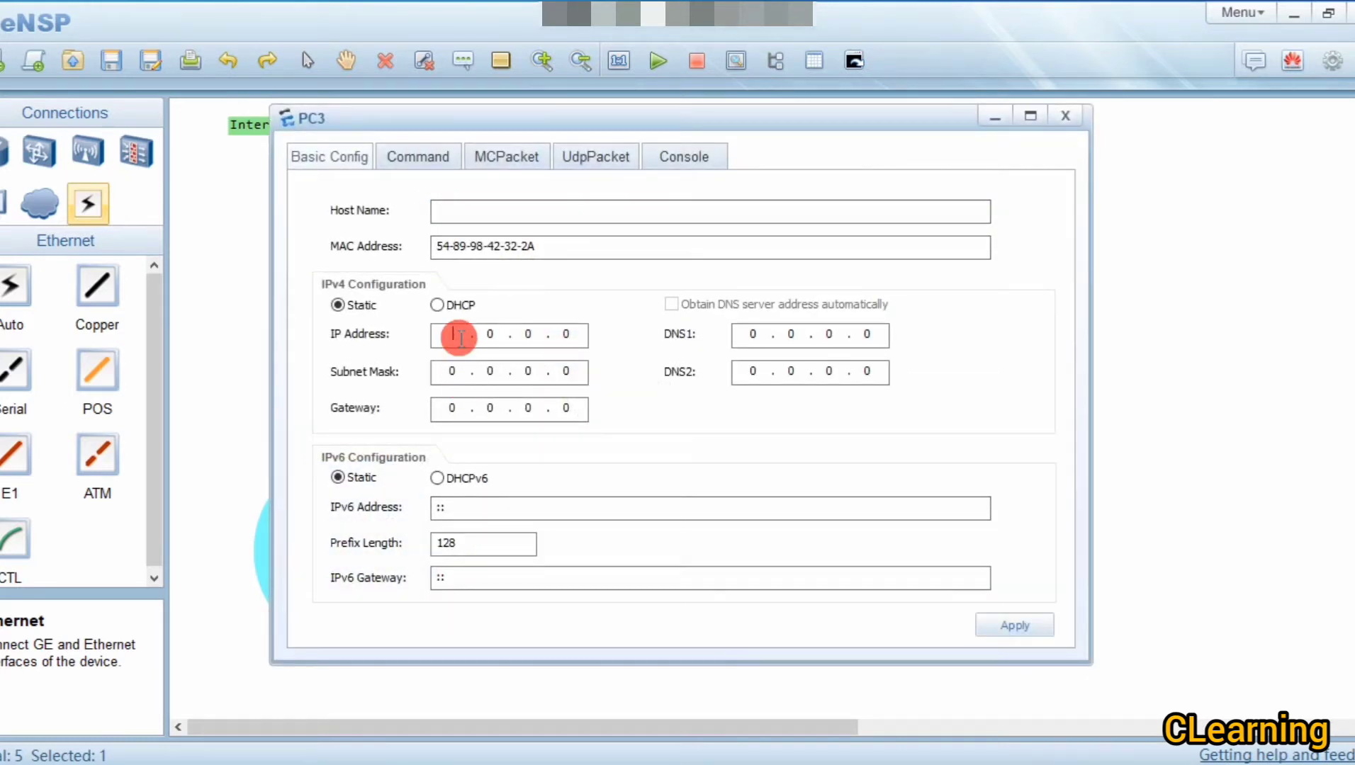
pyautogui.write('192 . 1')
pyautogui.write('68 . ')
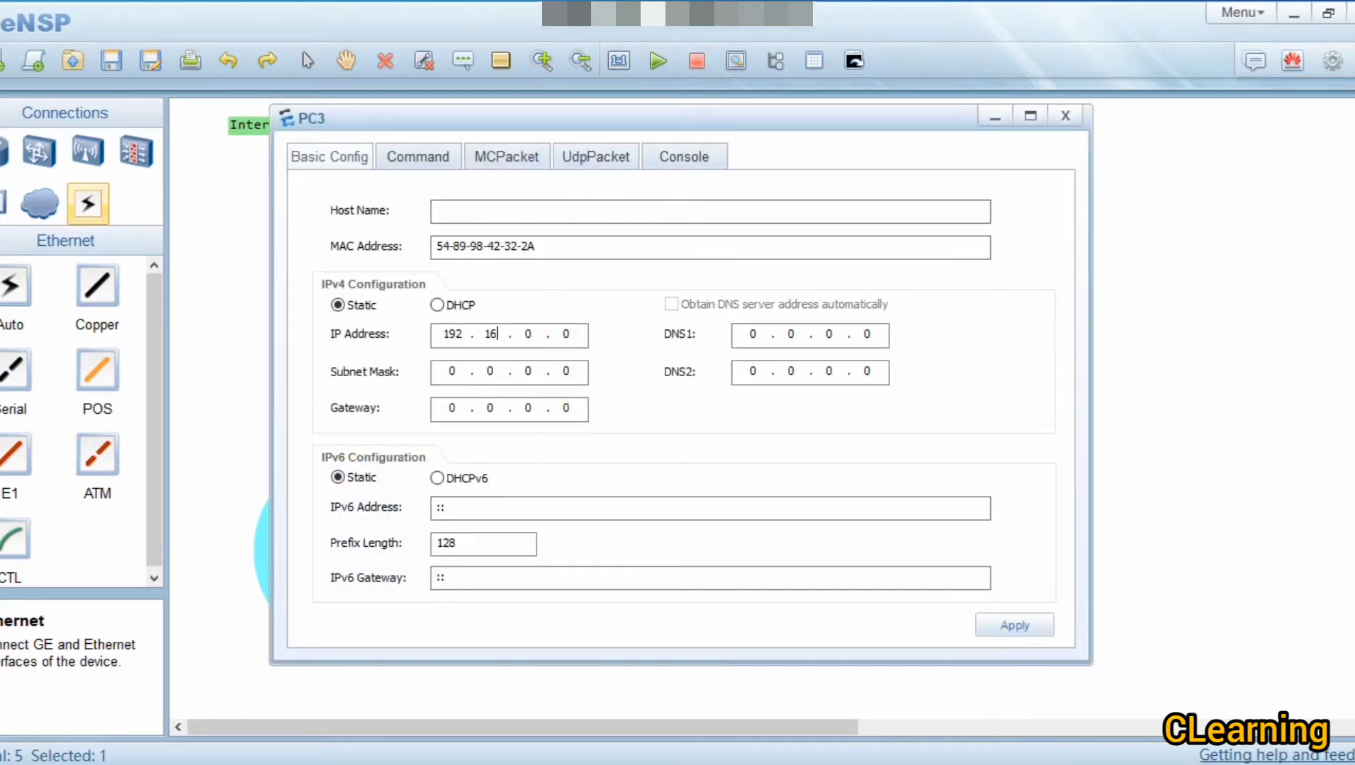
pyautogui.write('3 . 2')
# Step: Give PC3 the subnet mask 255.255.255.0 and gateway 192.168.3.1, apply the settings and close its configuration
pyautogui.click(473, 375)
pyautogui.write('255 . 255 . 255')
pyautogui.click(457, 408)
pyautogui.write('192 . 168 . 3 . 1')
pyautogui.click(1027, 624)
pyautogui.click(1066, 117)
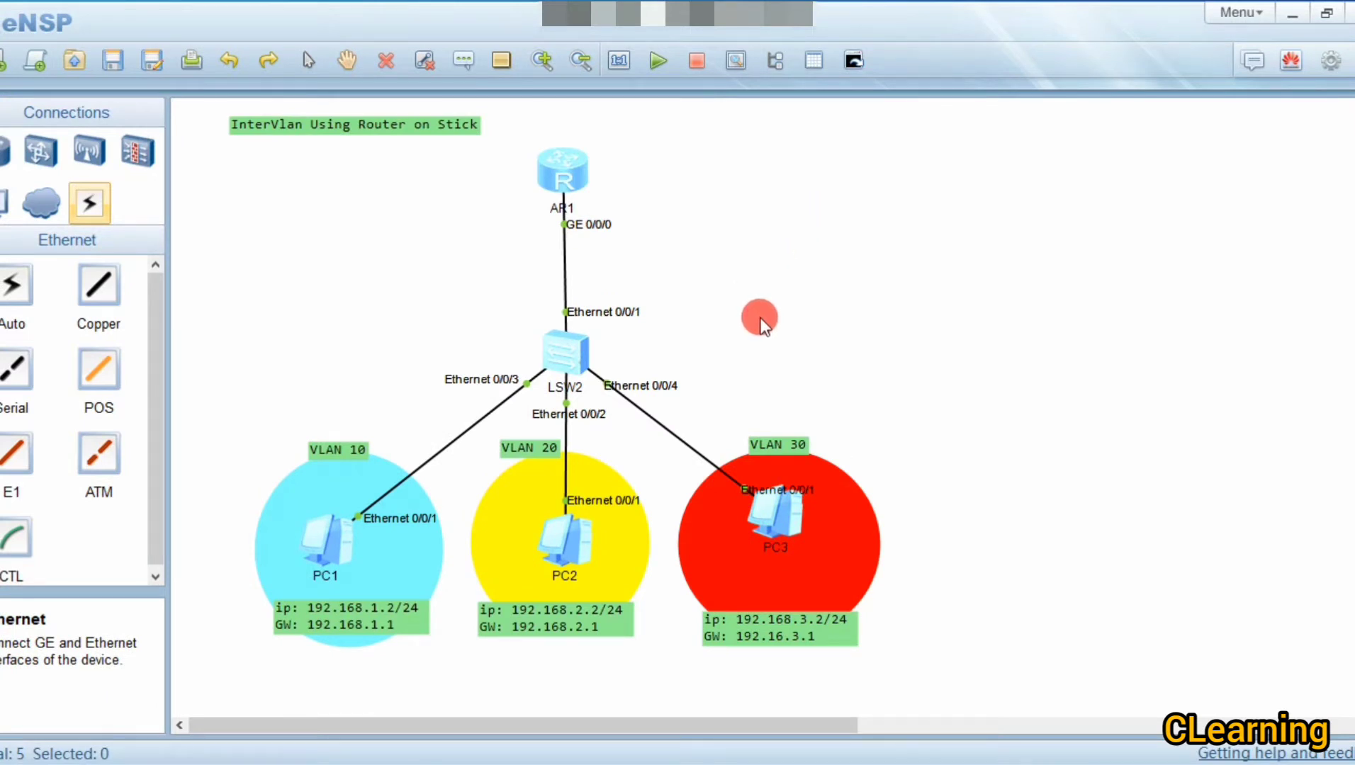
# Step: Open the console of switch LSW2, place it beside the topology and enter system view
pyautogui.doubleClick(567, 345)
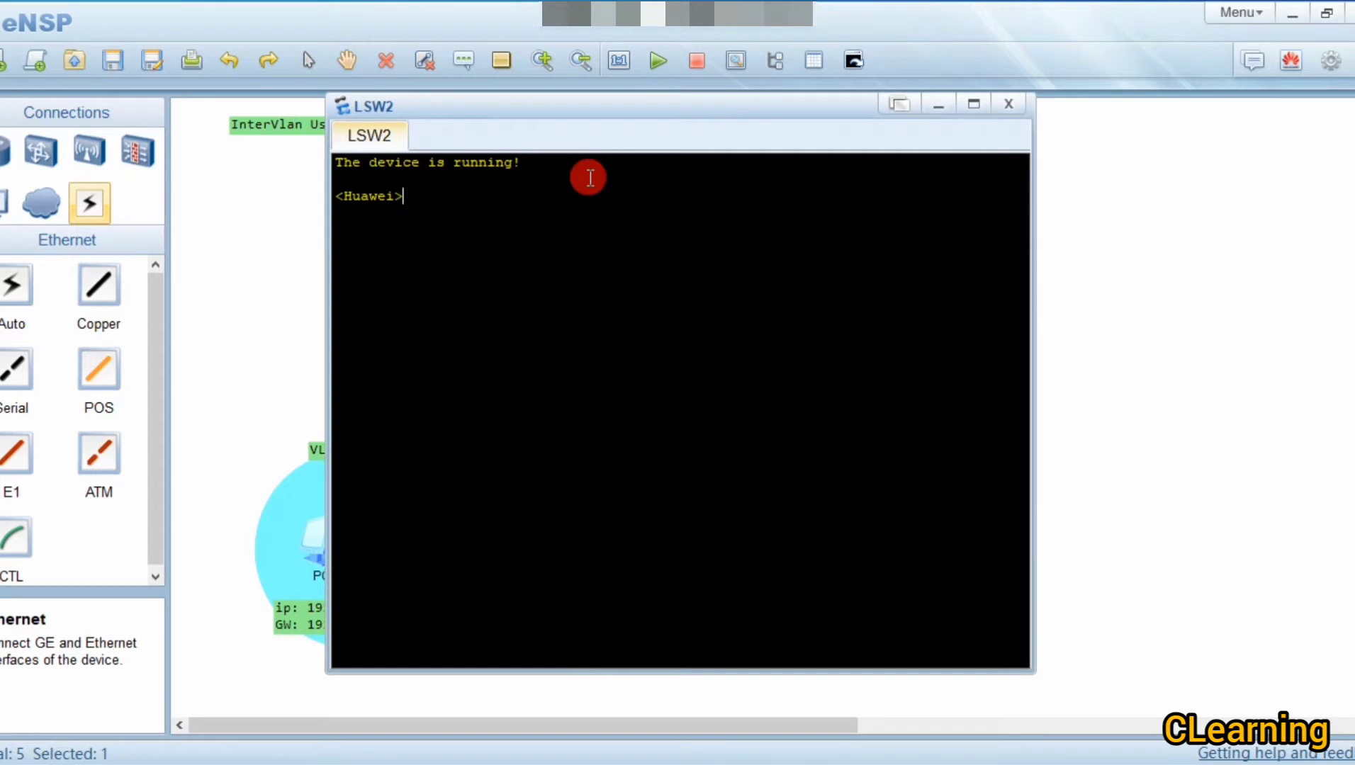
pyautogui.moveTo(566, 107); pyautogui.dragTo(1045, 99)
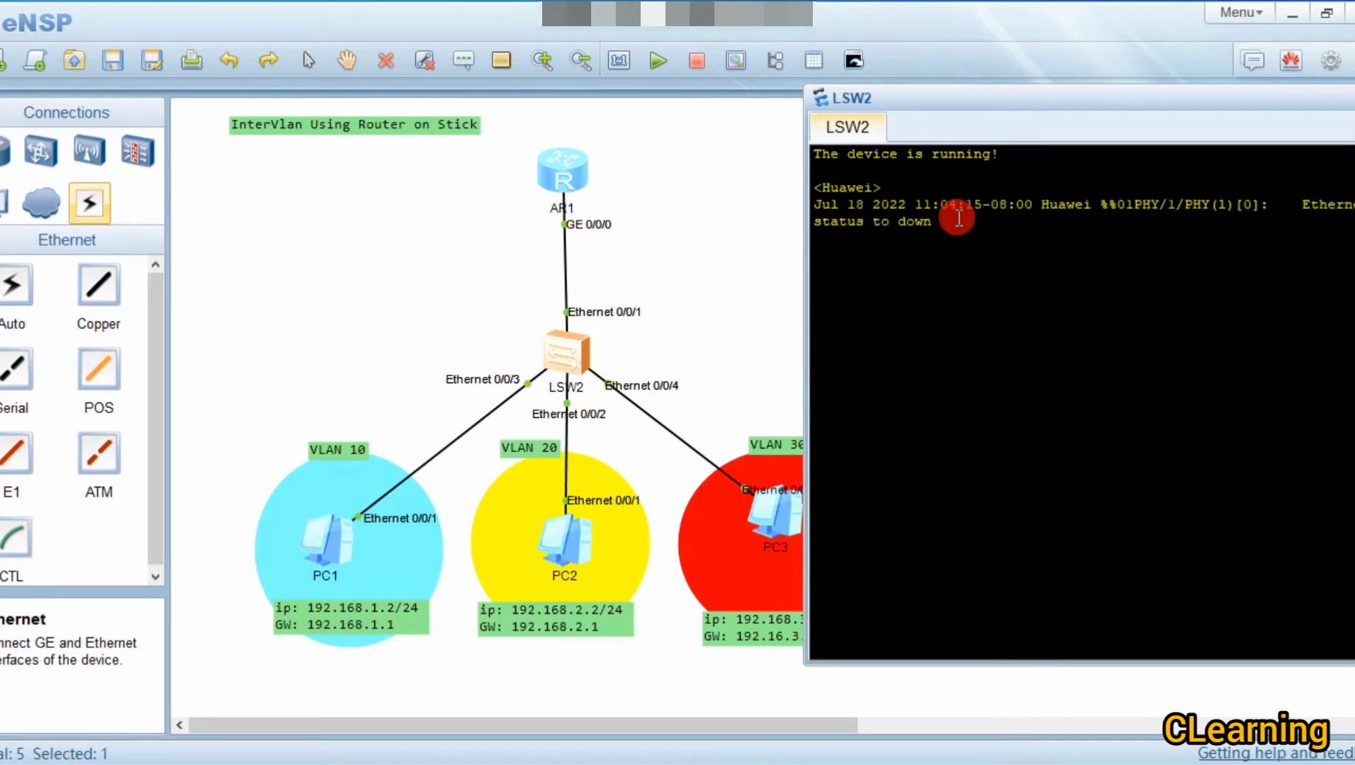
pyautogui.write('sys')
pyautogui.press('Return')
# Step: Create VLANs 10, 20 and 30 on the switch with a single vlan batch command
pyautogui.write('v')
pyautogui.press('Tab')
pyautogui.write('b')
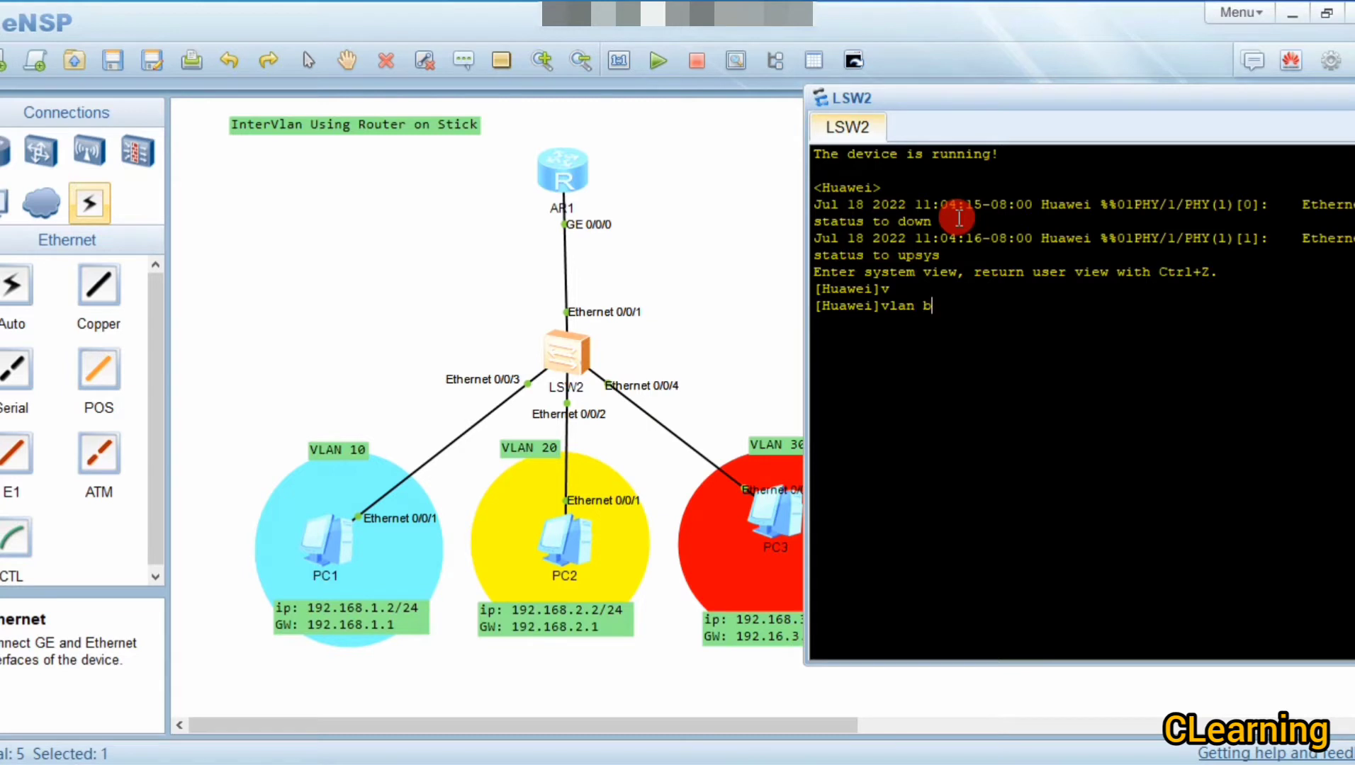
pyautogui.press('Tab')
pyautogui.write('10 ')
pyautogui.write('20 ')
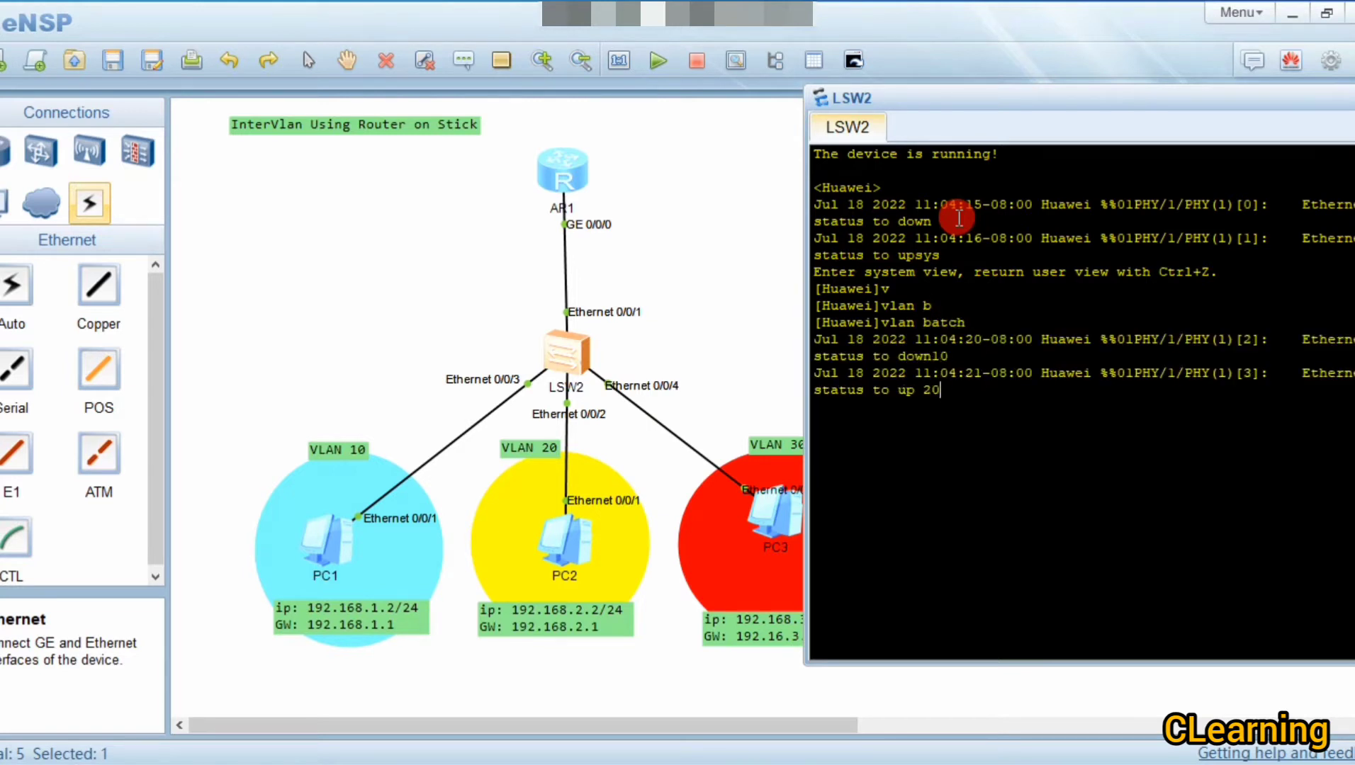
pyautogui.write('30')
pyautogui.press('Return')
pyautogui.press('Return')
pyautogui.press('Return')
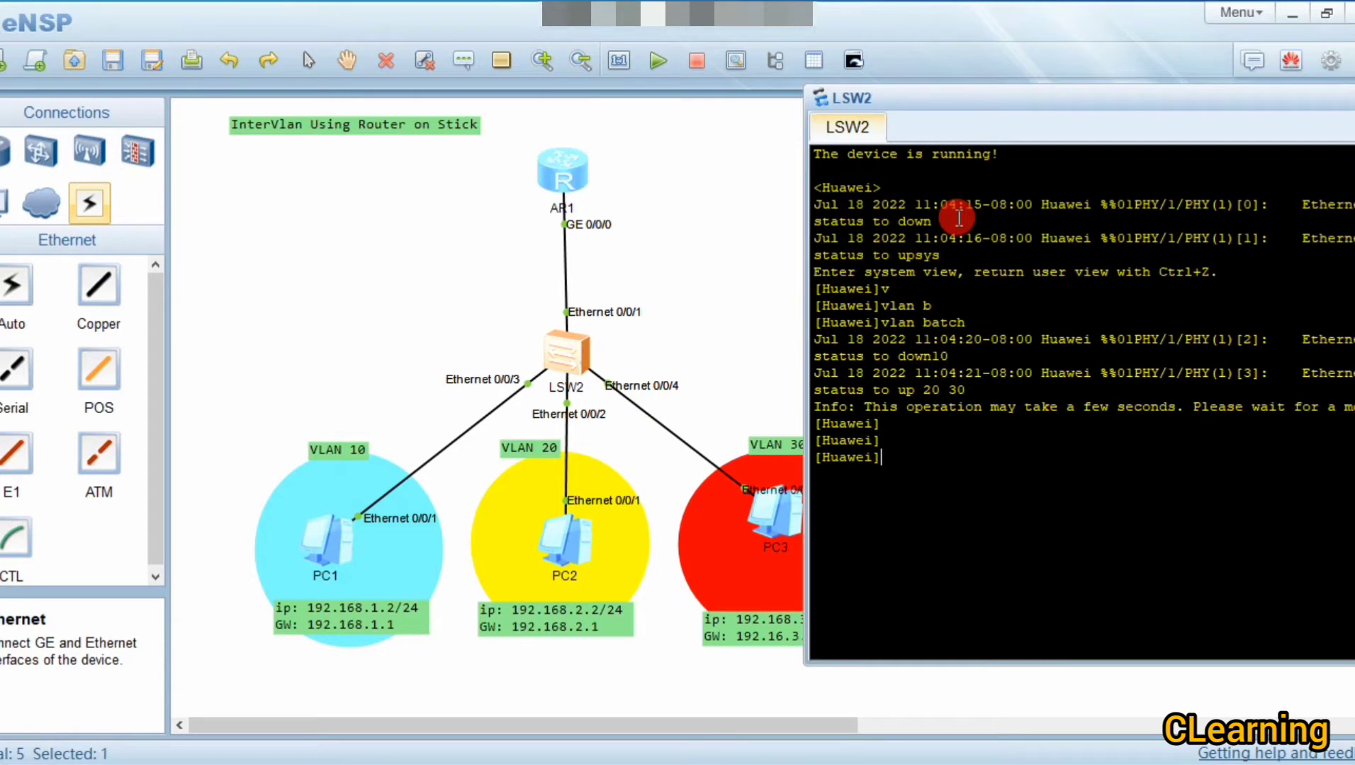
pyautogui.write('n')
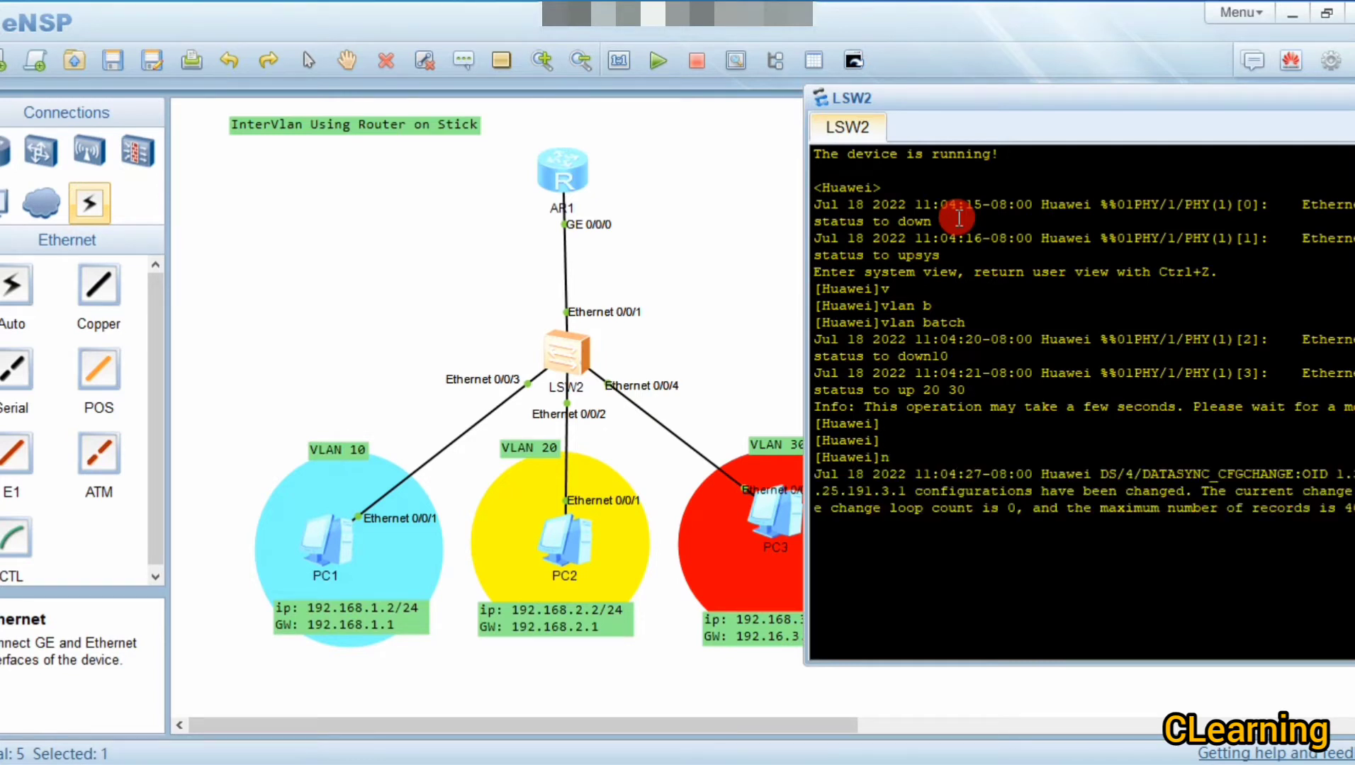
pyautogui.press('Return')
pyautogui.press('Return')
pyautogui.press('Return')
# Step: Enter the switch's interface Ethernet 0/0/3 and set its port link type to access
pyautogui.write('int eth')
pyautogui.press('Tab')
pyautogui.write('0/0/')
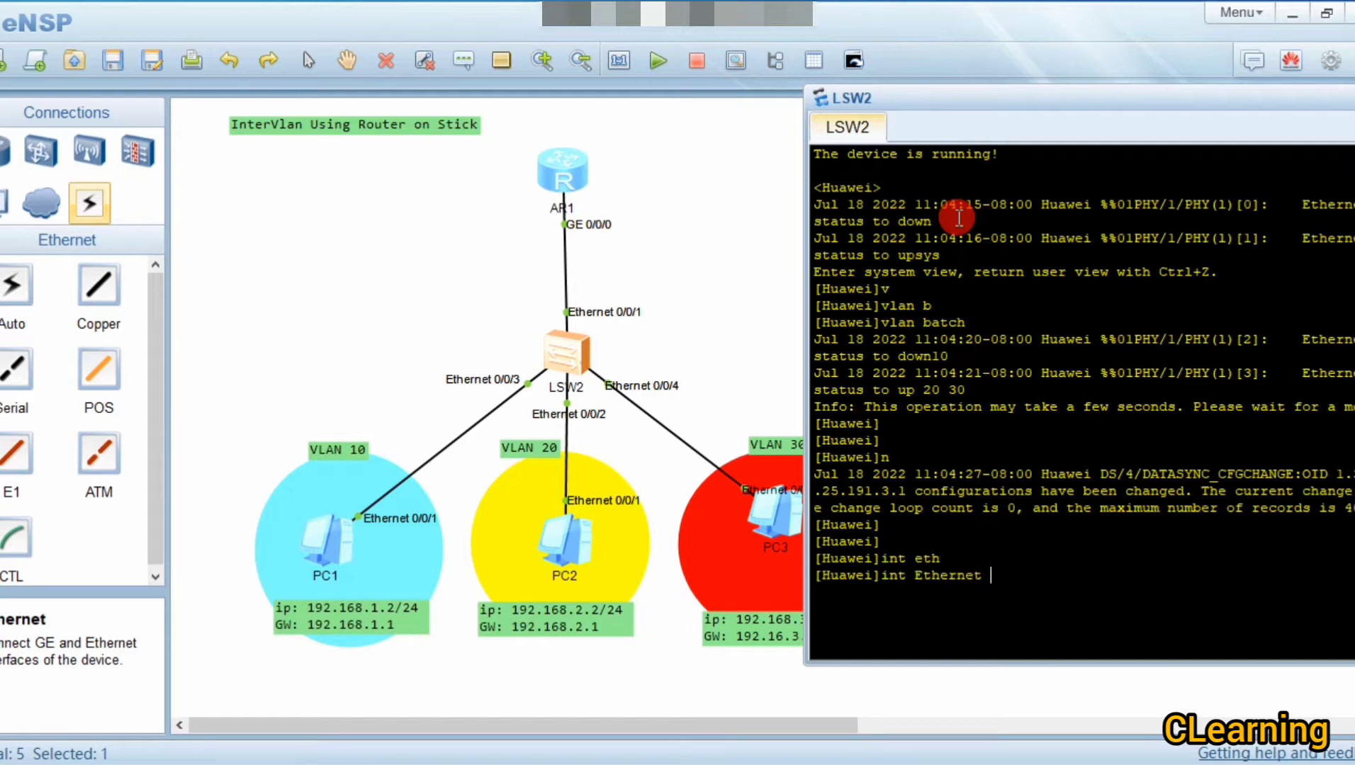
pyautogui.write('3')
pyautogui.press('Return')
pyautogui.write('po')
pyautogui.press('Tab')
pyautogui.write('li')
pyautogui.press('Tab')
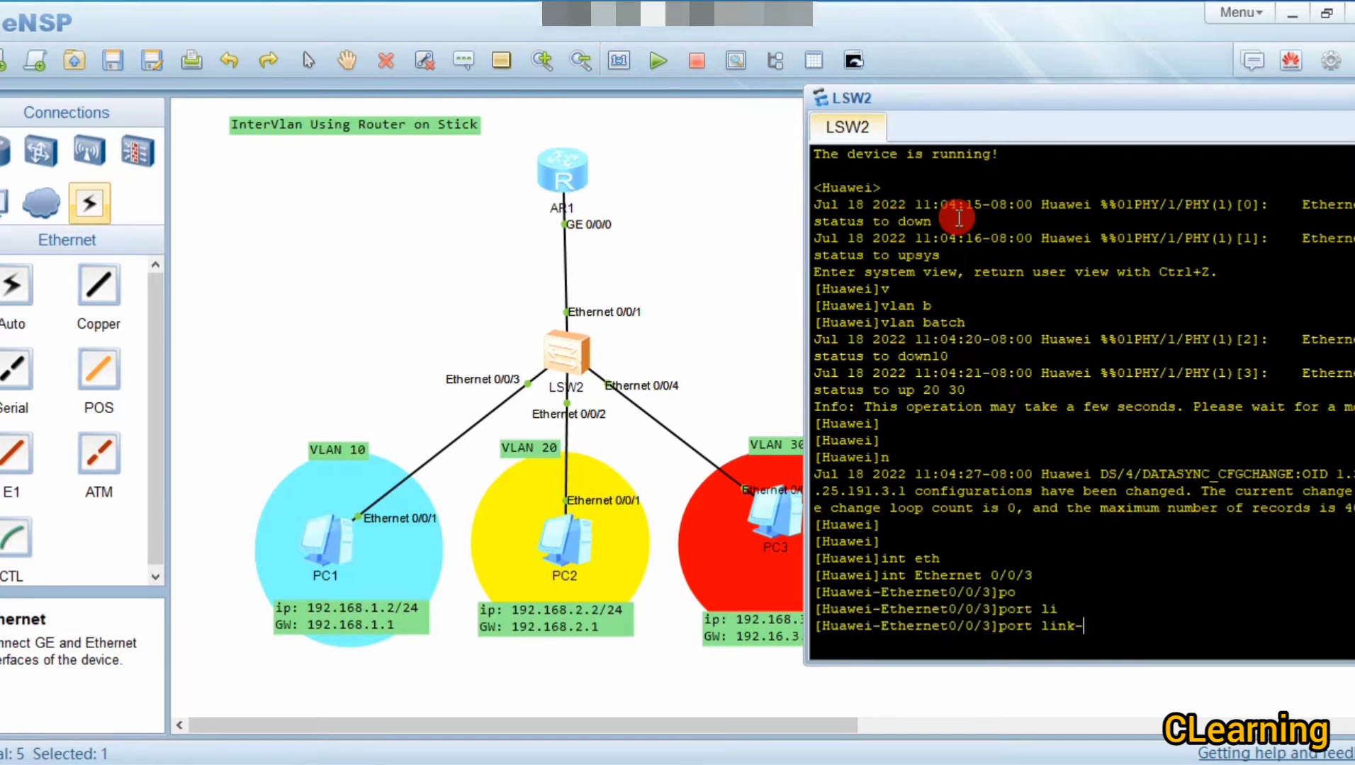
pyautogui.write('t')
pyautogui.press('Tab')
pyautogui.write('ac')
pyautogui.press('Tab')
pyautogui.press('Return')
# Step: Assign VLAN 10 as the default VLAN of Ethernet 0/0/3
pyautogui.write('po')
pyautogui.press('Tab')
pyautogui.write('de')
pyautogui.press('Tab')
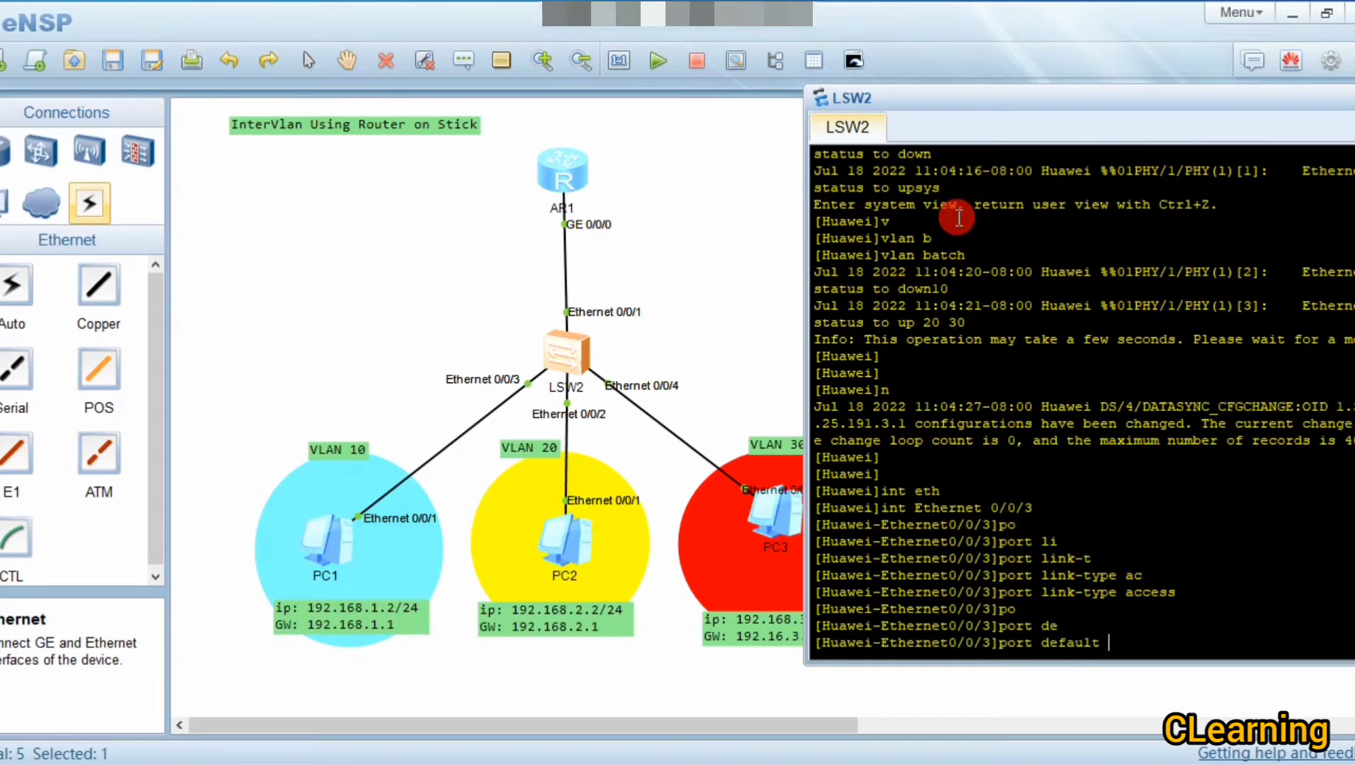
pyautogui.write('v')
pyautogui.press('Tab')
pyautogui.write('10')
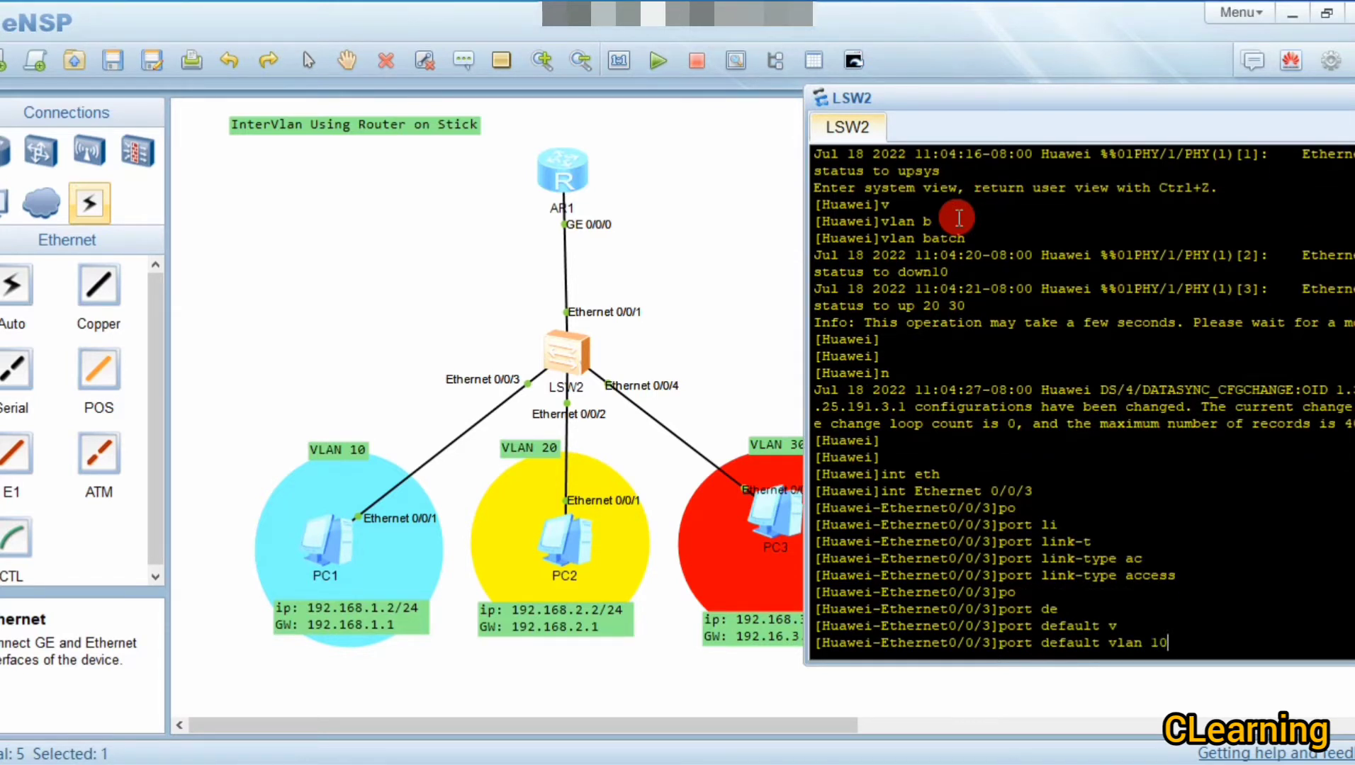
pyautogui.press('Return')
pyautogui.press('Up')
pyautogui.press('Up')
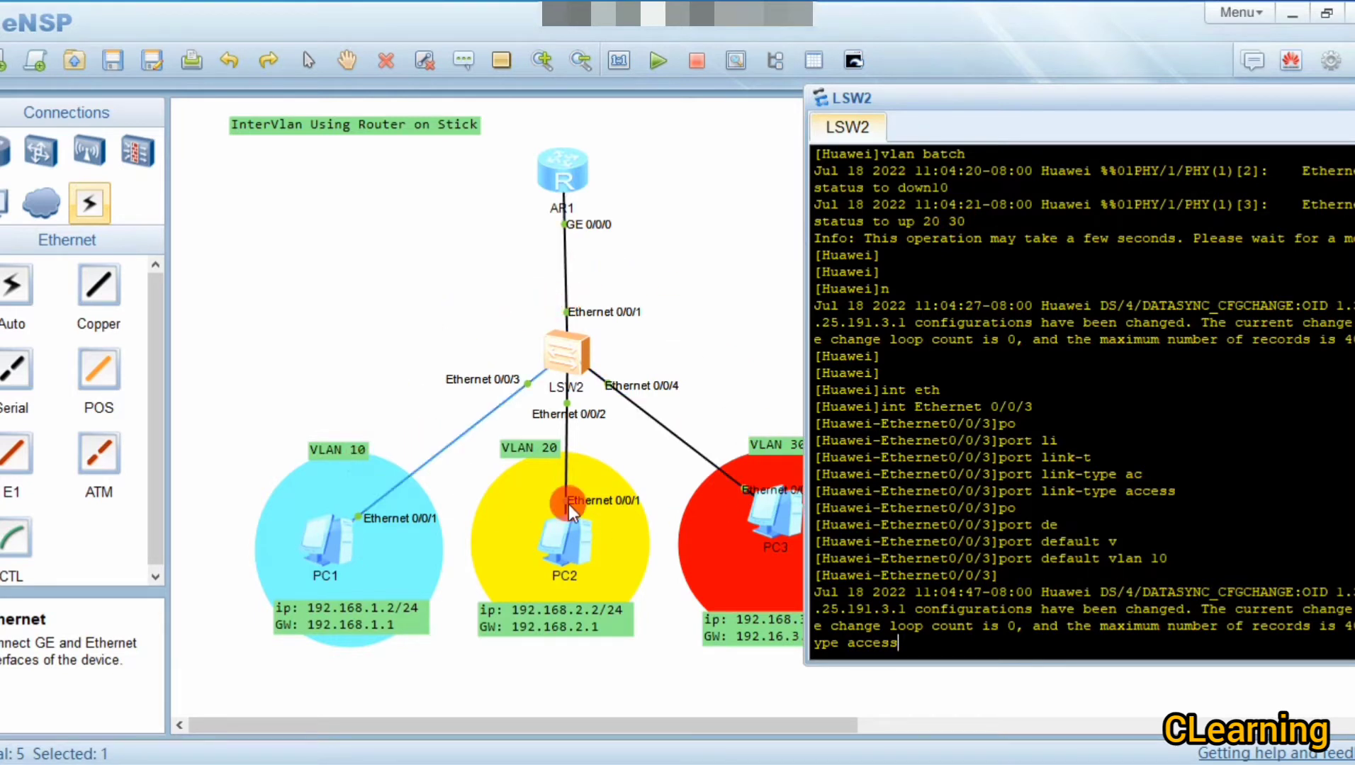
pyautogui.click(613, 390)
pyautogui.press('Return')
pyautogui.press('Return')
pyautogui.press('Return')
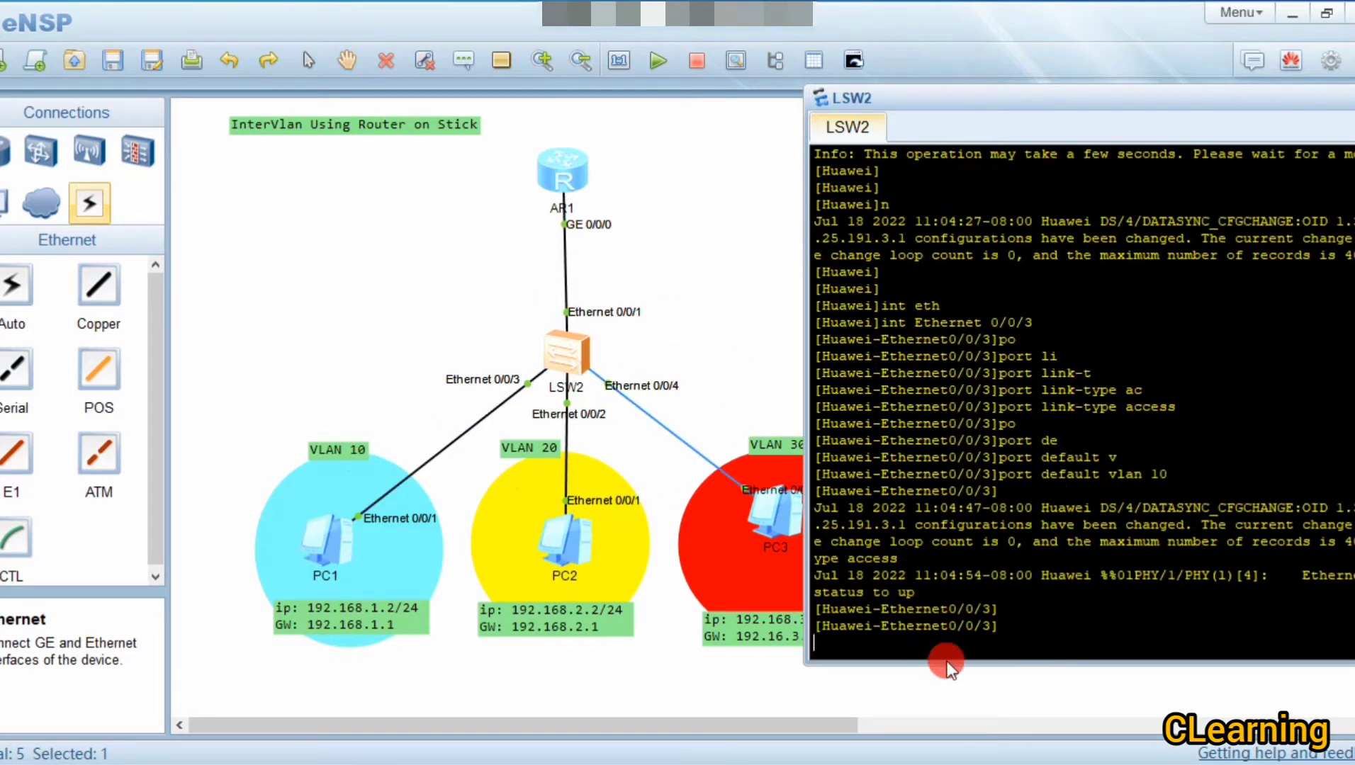
# Step: Switch to interface Ethernet 0/0/2 and set its port link type to access
pyautogui.press('Up')
pyautogui.press('Up')
pyautogui.press('Up')
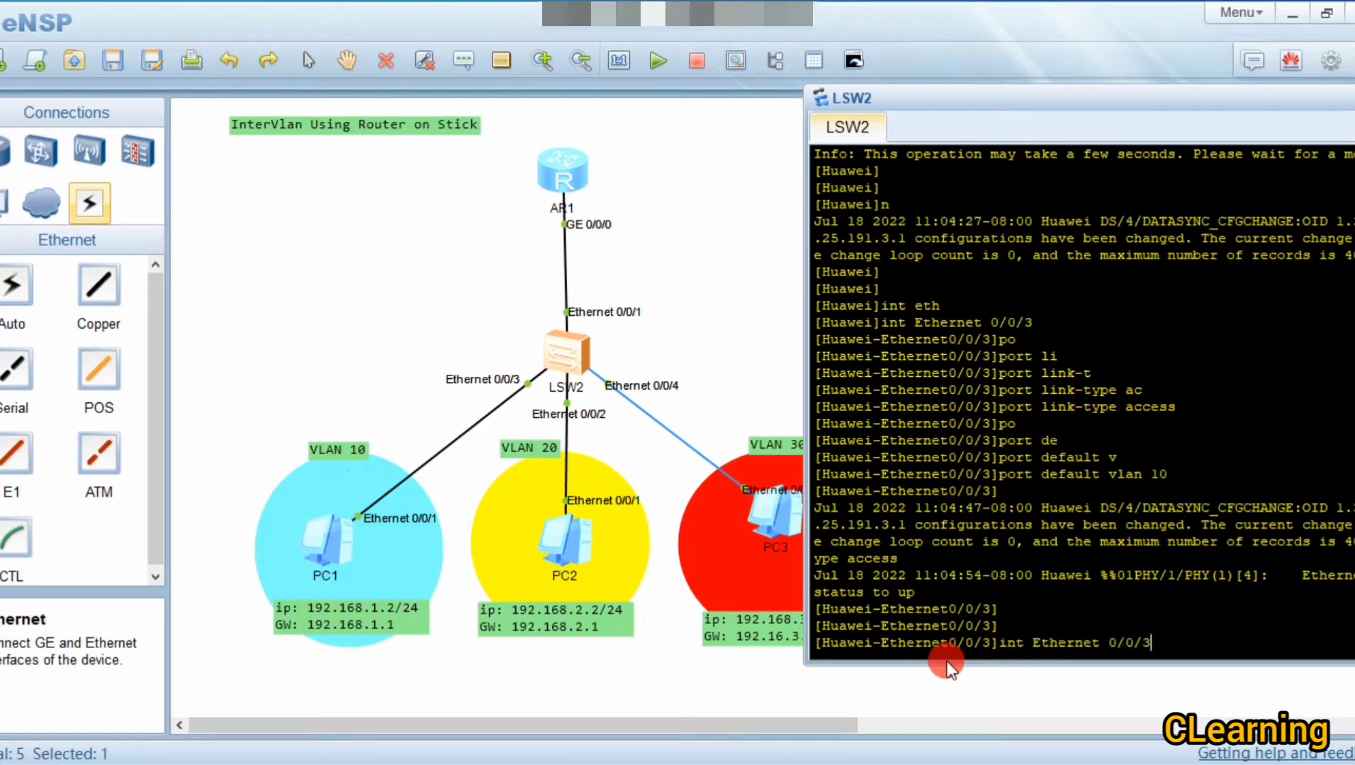
pyautogui.press('BackSpace')
pyautogui.write('2')
pyautogui.press('Return')
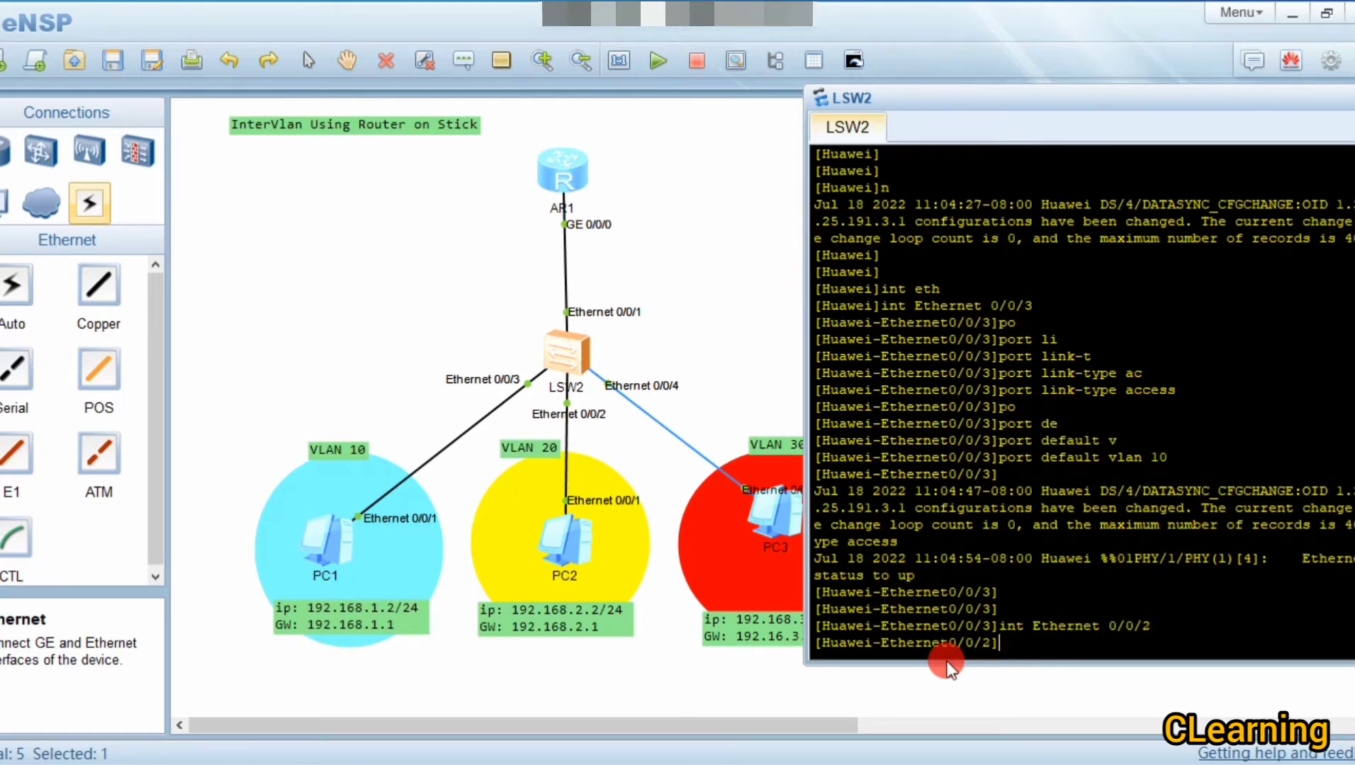
pyautogui.write('po')
pyautogui.press('Return')
pyautogui.write('port li')
pyautogui.press('Return')
pyautogui.write('port link-t')
pyautogui.press('Tab')
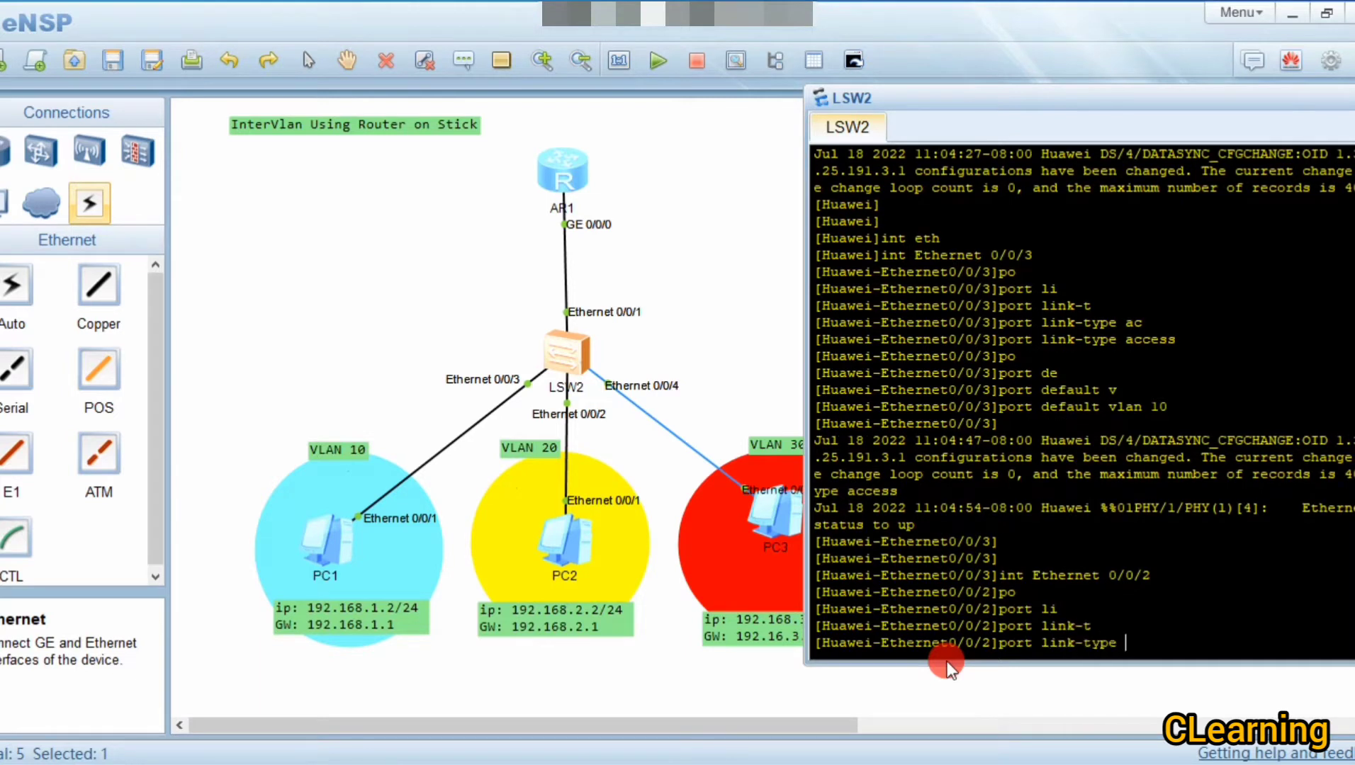
pyautogui.write('ac')
pyautogui.press('Tab')
pyautogui.press('Return')
# Step: Assign VLAN 20 as the default VLAN of Ethernet 0/0/2
pyautogui.write('po')
pyautogui.press('Tab')
pyautogui.write('de')
pyautogui.press('Tab')
pyautogui.write('v')
pyautogui.press('Tab')
pyautogui.write('20')
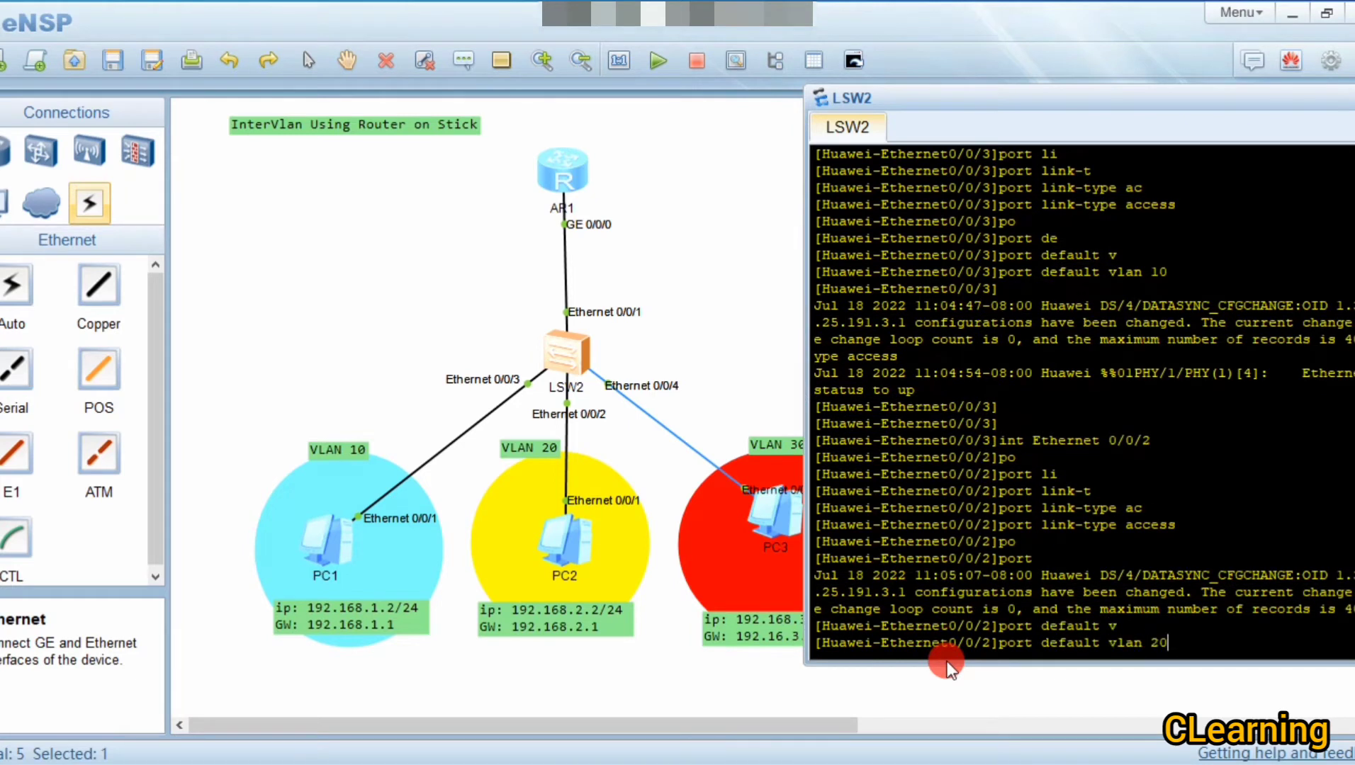
pyautogui.press('Return')
pyautogui.press('Return')
pyautogui.press('Return')
pyautogui.press('Return')
# Step: Switch to interface Ethernet 0/0/4 and set its port link type to access
pyautogui.press('Up')
pyautogui.press('BackSpace')
pyautogui.write('4')
pyautogui.press('Return')
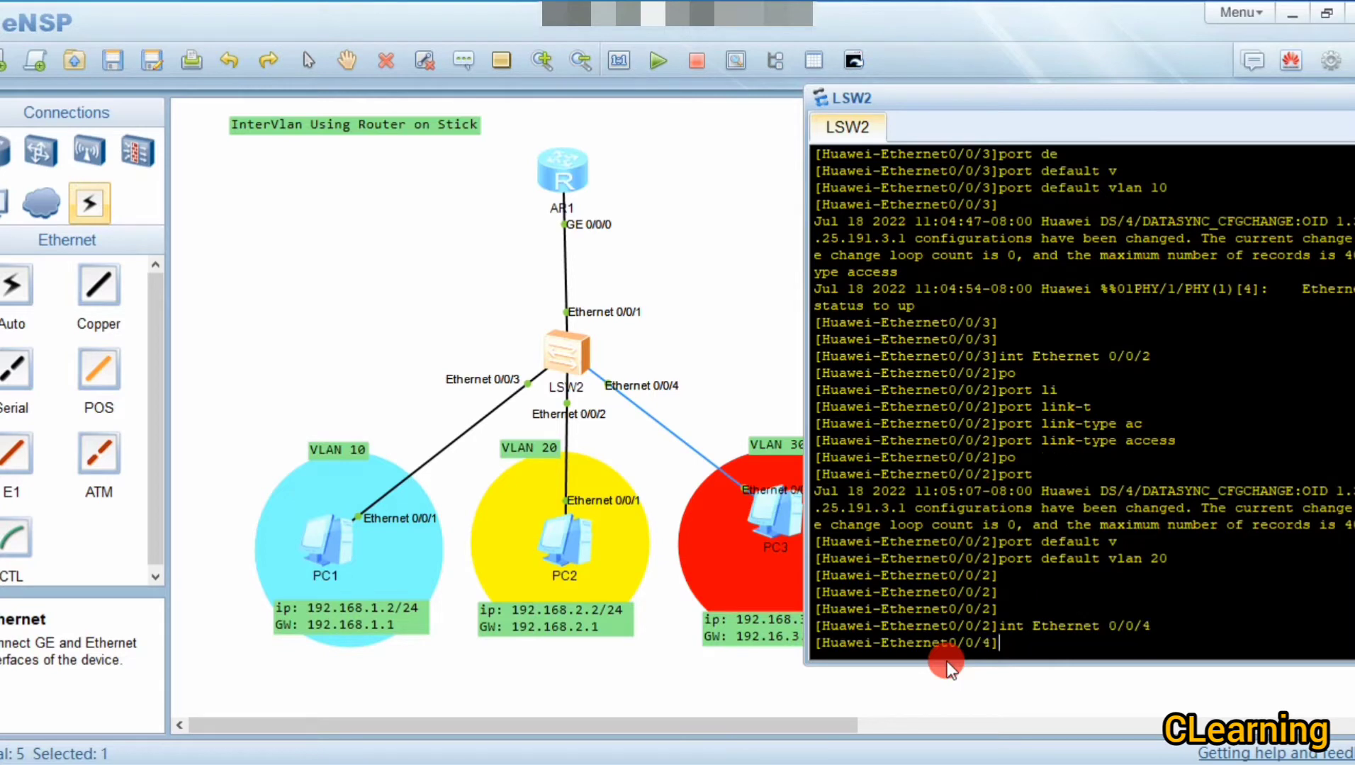
pyautogui.write('po')
pyautogui.press('Tab')
pyautogui.write('li')
pyautogui.press('Tab')
pyautogui.press('BackSpace')
pyautogui.press('BackSpace')
pyautogui.write('li')
pyautogui.press('Tab')
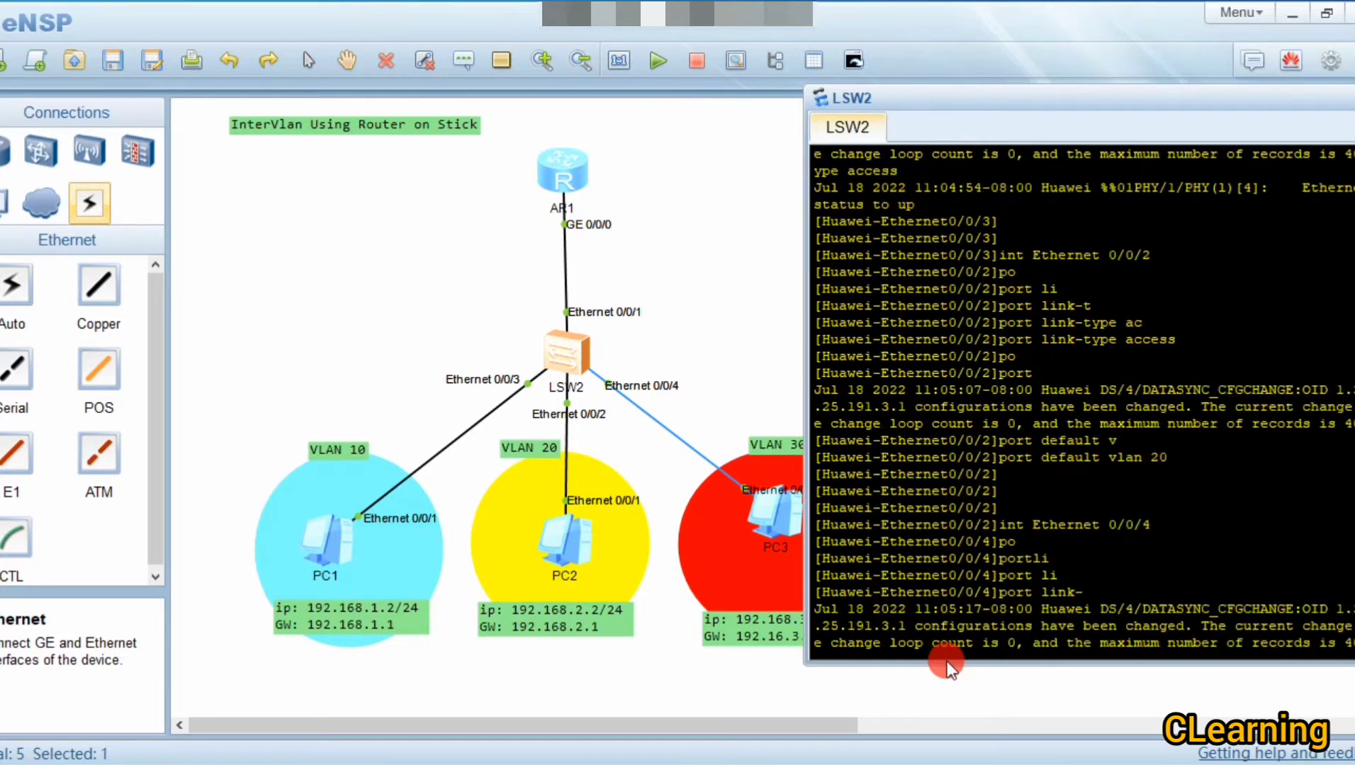
pyautogui.write('t')
pyautogui.press('Tab')
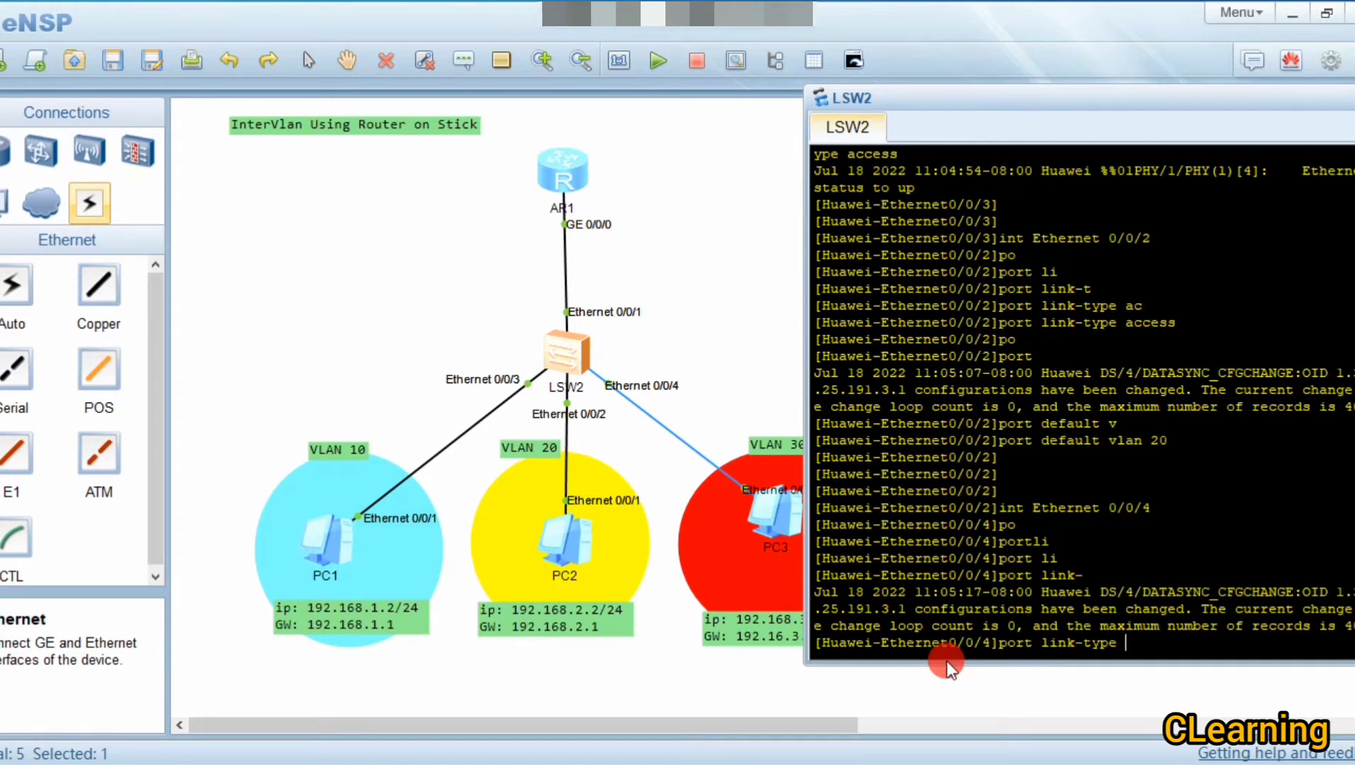
pyautogui.write('ac')
pyautogui.press('Tab')
pyautogui.press('Return')
# Step: Assign VLAN 30 as the default VLAN of Ethernet 0/0/4
pyautogui.write('po')
pyautogui.press('Tab')
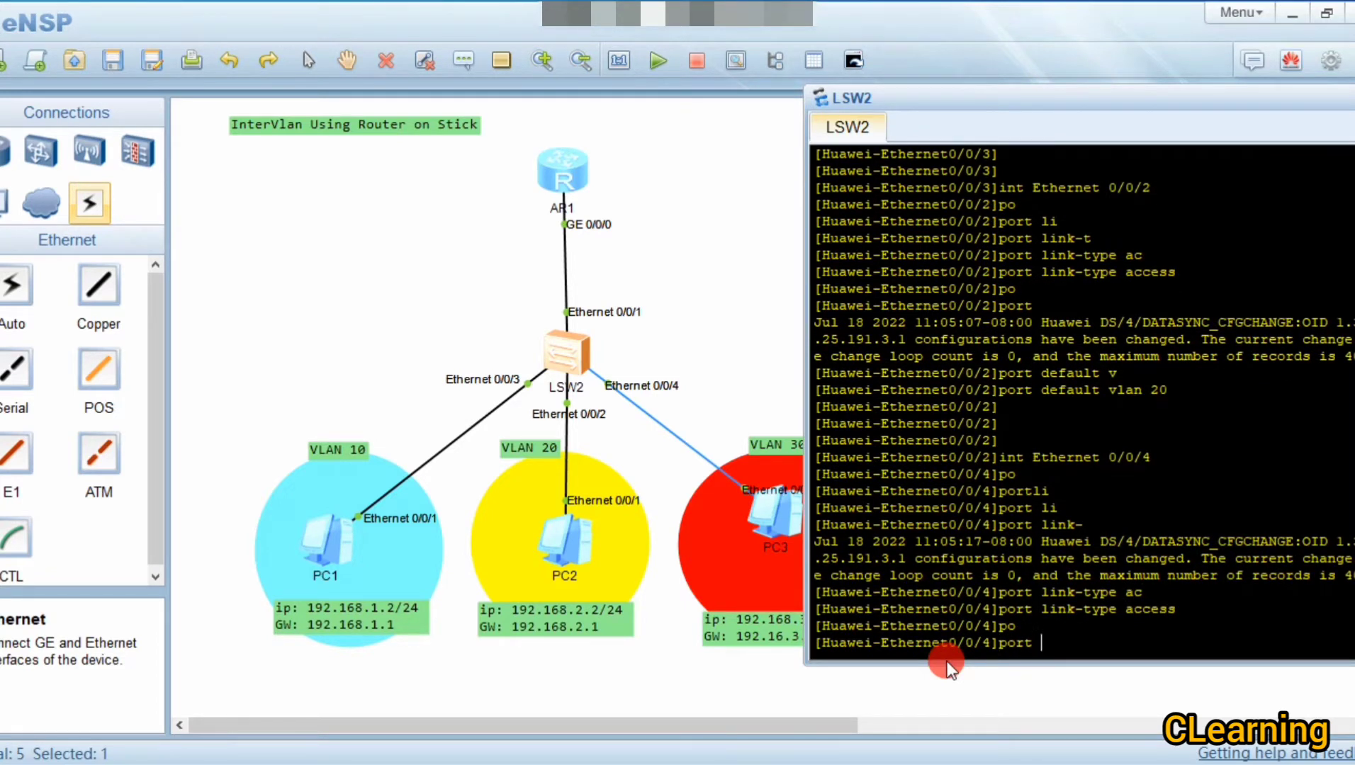
pyautogui.write('de')
pyautogui.press('Tab')
pyautogui.write('v')
pyautogui.press('Tab')
pyautogui.write('30')
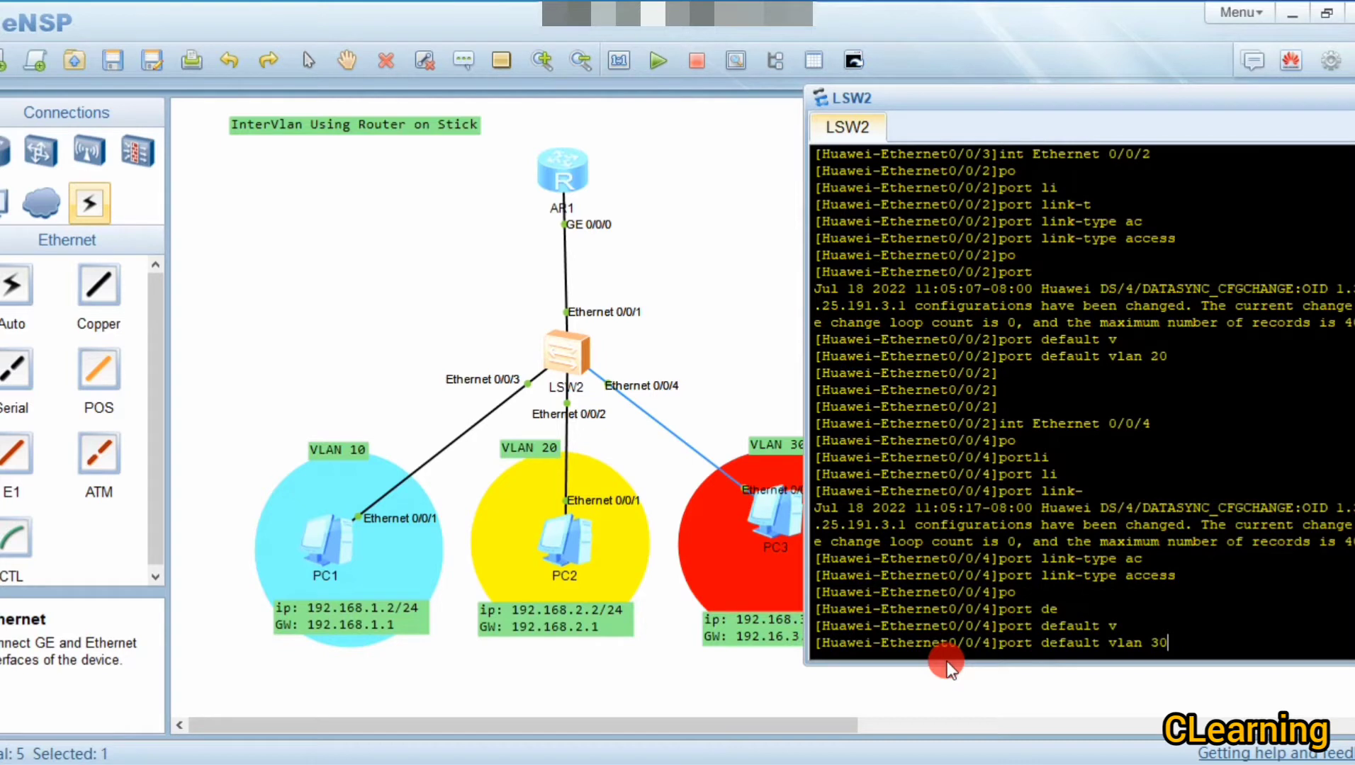
pyautogui.press('Return')
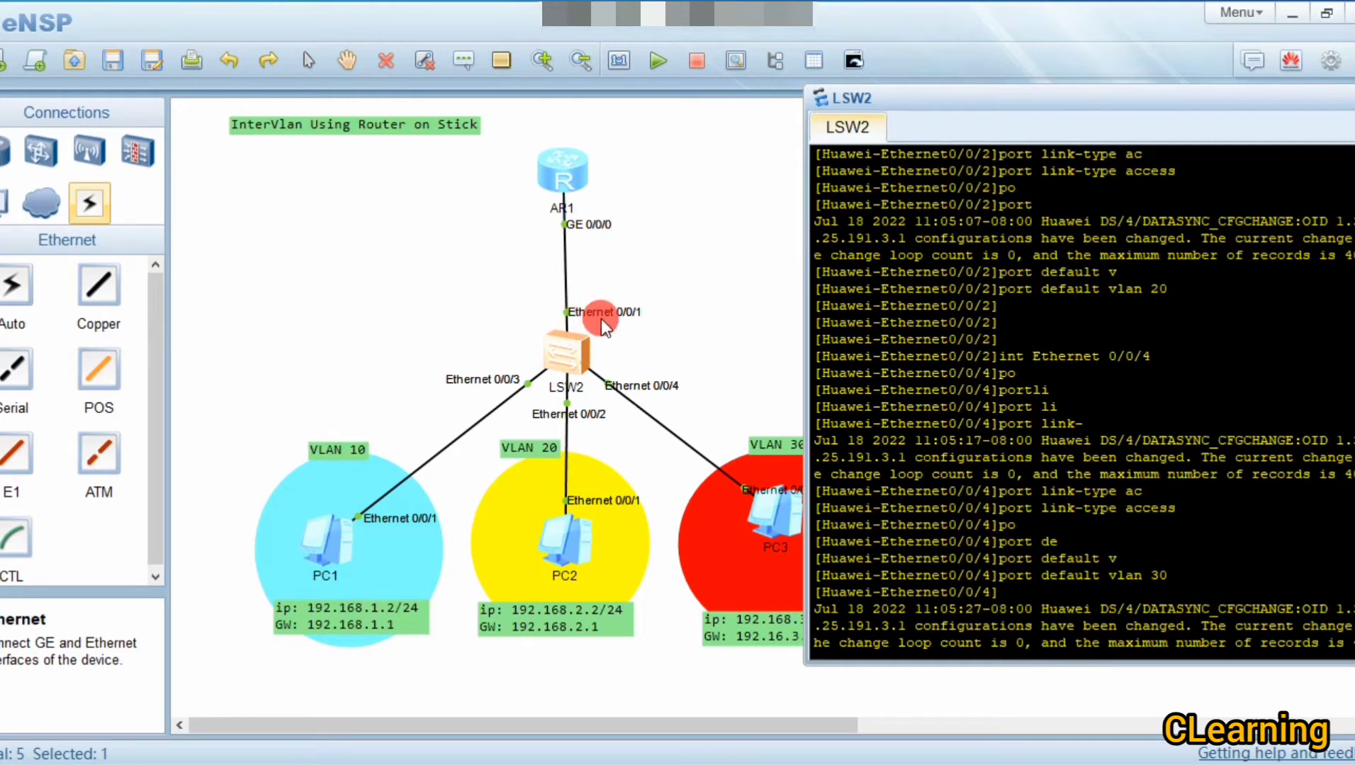
# Step: Switch to the configuration of the router-facing interface Ethernet 0/0/1 on the switch
pyautogui.click(992, 567)
pyautogui.press('Return')
pyautogui.press('Return')
pyautogui.press('Return')
pyautogui.press('Return')
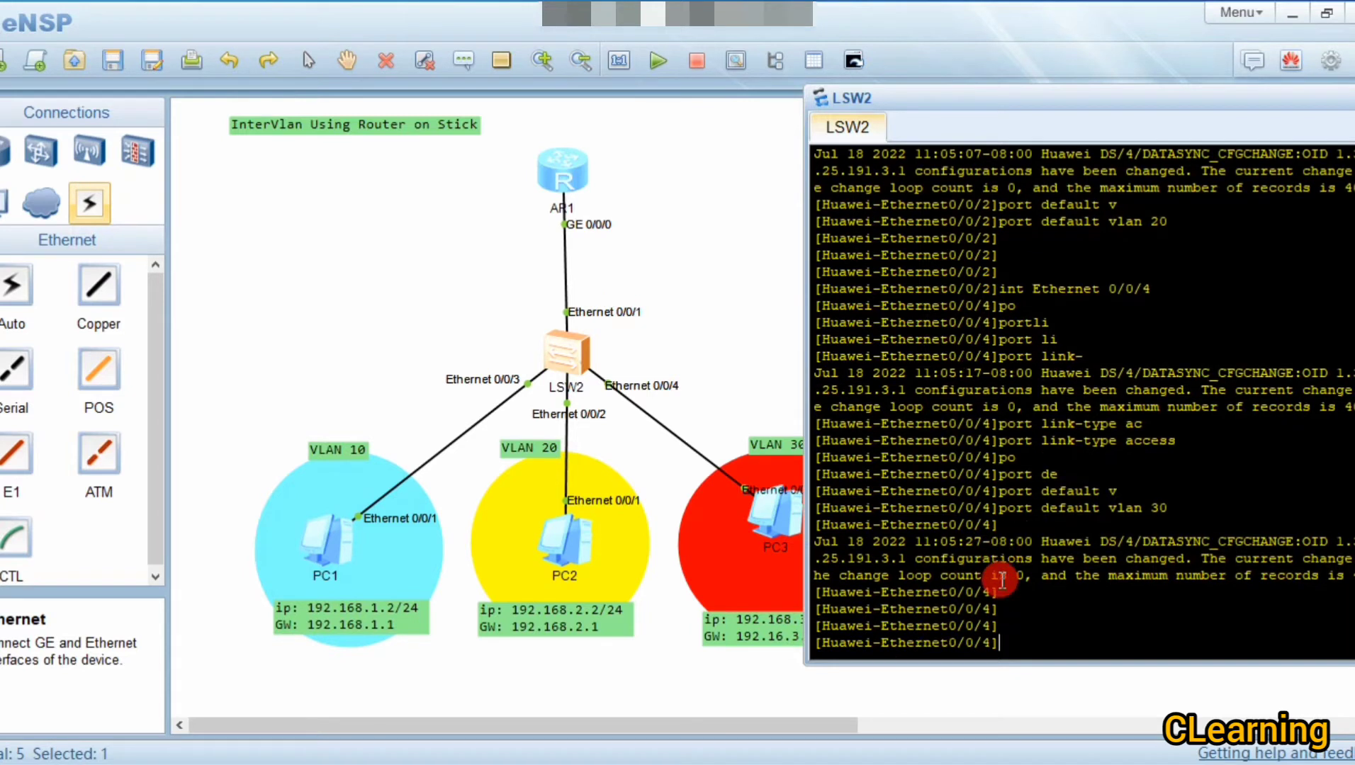
pyautogui.write('port link-type access')
pyautogui.press('Up')
pyautogui.press('BackSpace')
pyautogui.write('1')
pyautogui.press('Return')
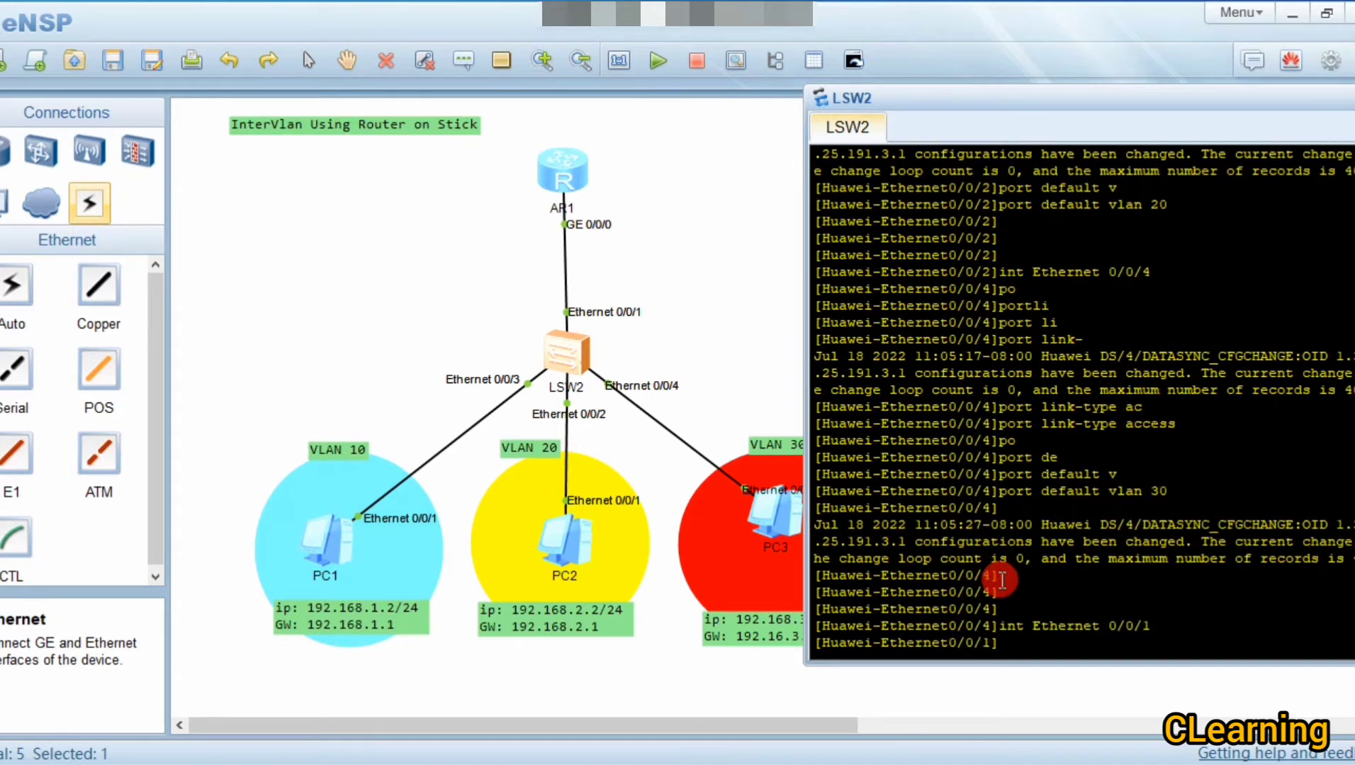
# Step: Set the port link type of Ethernet 0/0/1 to trunk
pyautogui.write('po li')
pyautogui.press('Tab')
pyautogui.press('BackSpace')
pyautogui.press('BackSpace')
pyautogui.press('BackSpace')
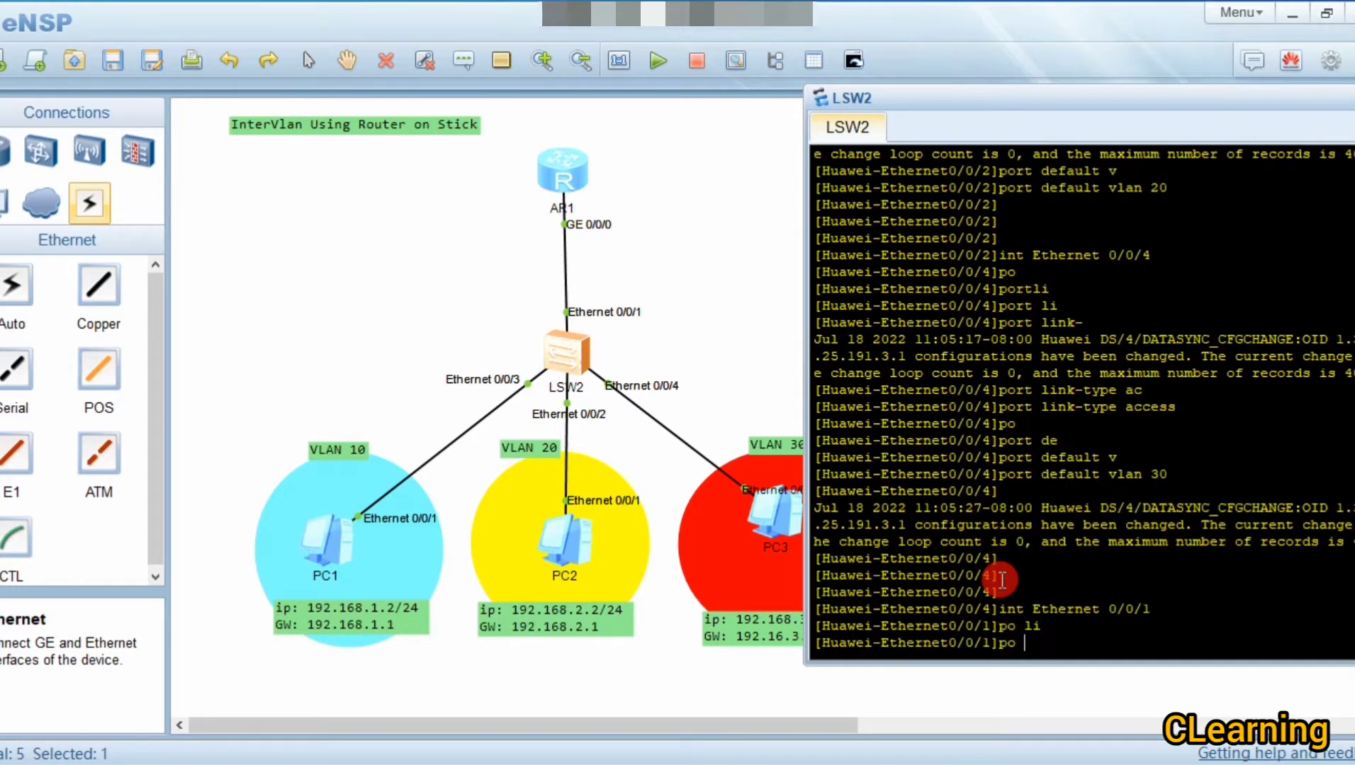
pyautogui.press('Tab')
pyautogui.write('l')
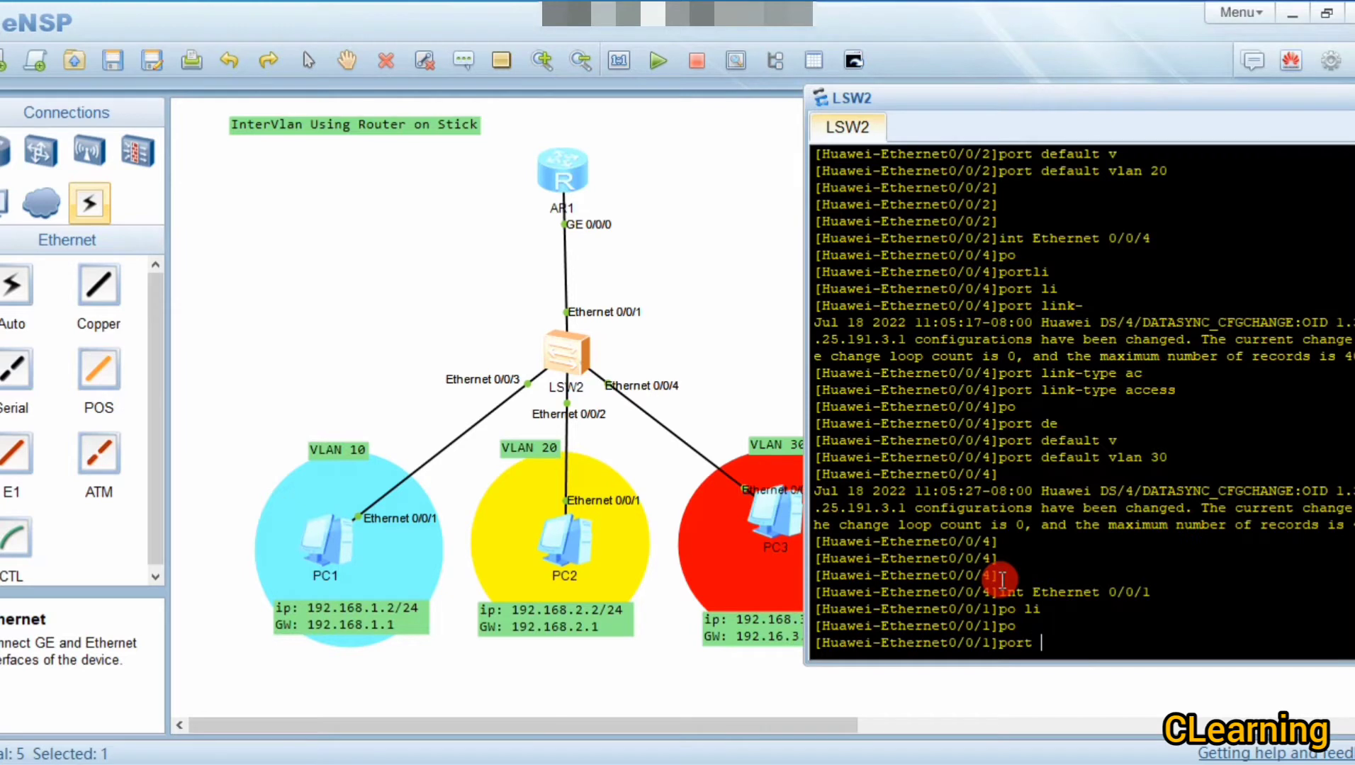
pyautogui.press('Tab')
pyautogui.write('t')
pyautogui.press('Tab')
pyautogui.write('tr')
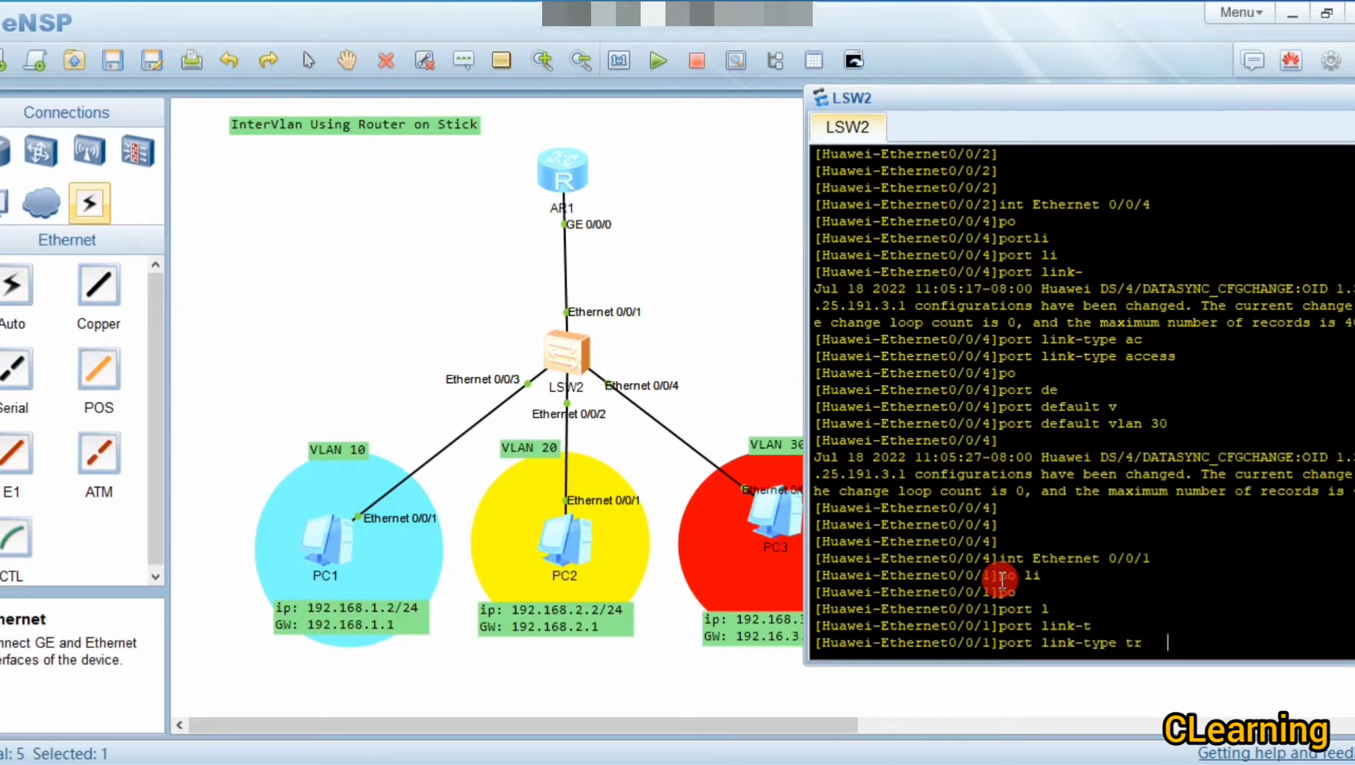
pyautogui.press('Tab')
pyautogui.press('Return')
pyautogui.write('tr')
pyautogui.press('Tab')
pyautogui.press('BackSpace')
pyautogui.press('BackSpace')
pyautogui.press('BackSpace')
pyautogui.press('BackSpace')
pyautogui.press('BackSpace')
pyautogui.press('BackSpace')
pyautogui.press('BackSpace')
pyautogui.press('BackSpace')
pyautogui.press('BackSpace')
pyautogui.press('BackSpace')
pyautogui.press('BackSpace')
pyautogui.press('BackSpace')
pyautogui.press('BackSpace')
pyautogui.press('BackSpace')
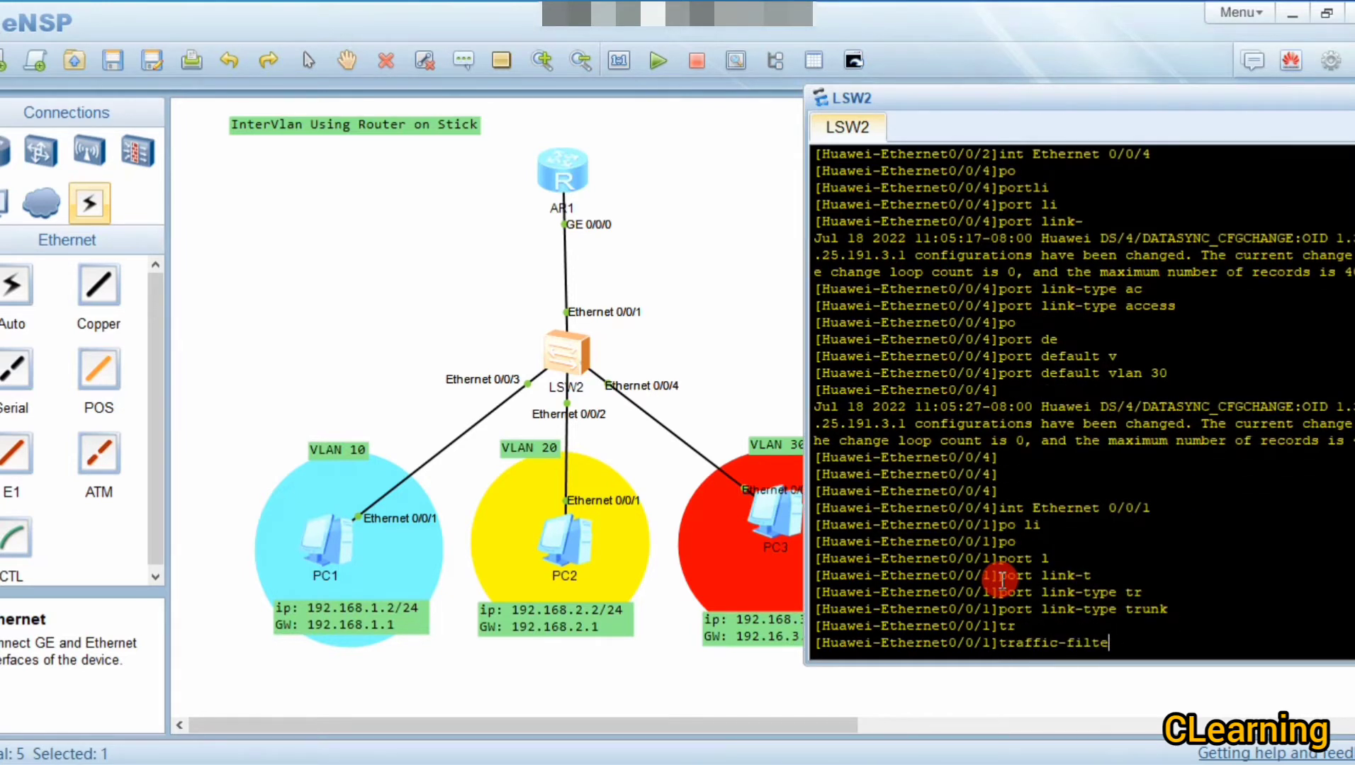
# Step: Allow VLAN 10 to pass through the trunk port Ethernet 0/0/1
pyautogui.write('po')
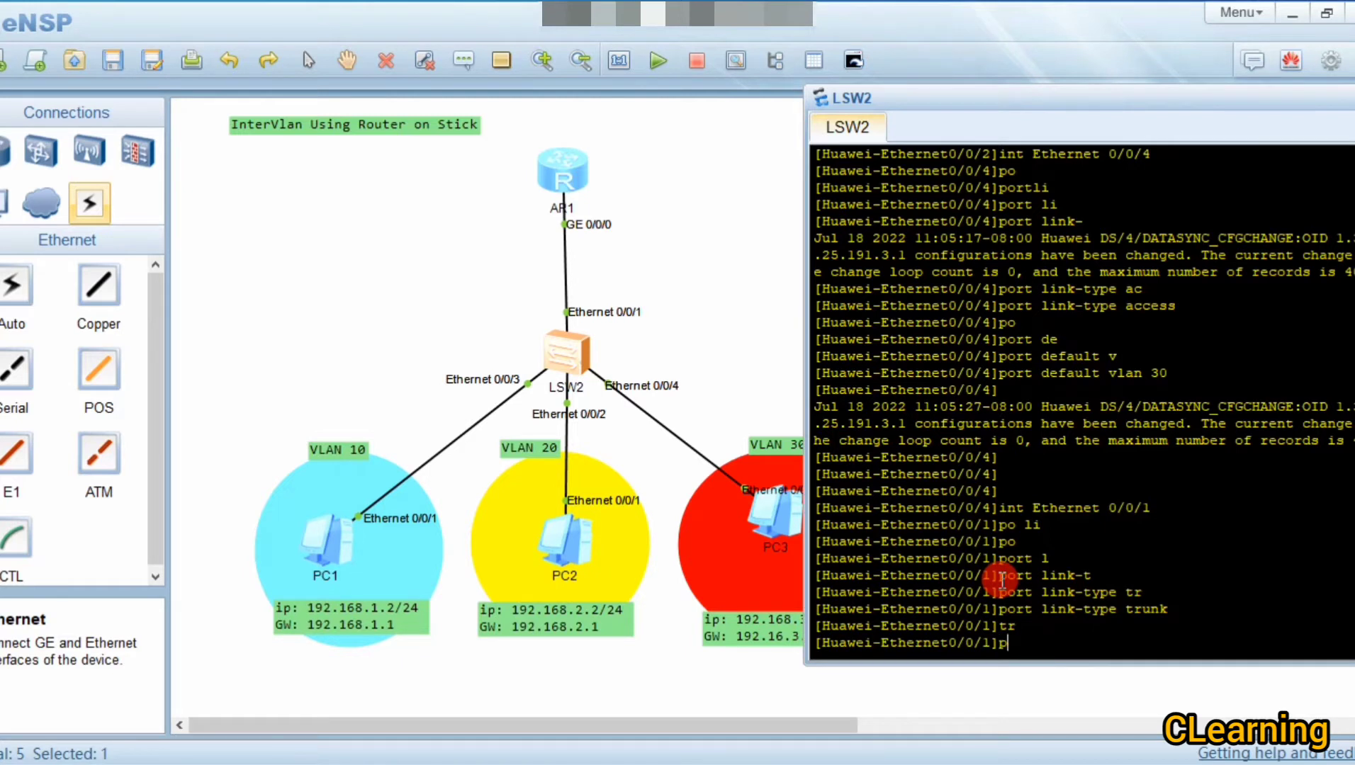
pyautogui.press('Tab')
pyautogui.write('tr')
pyautogui.press('Tab')
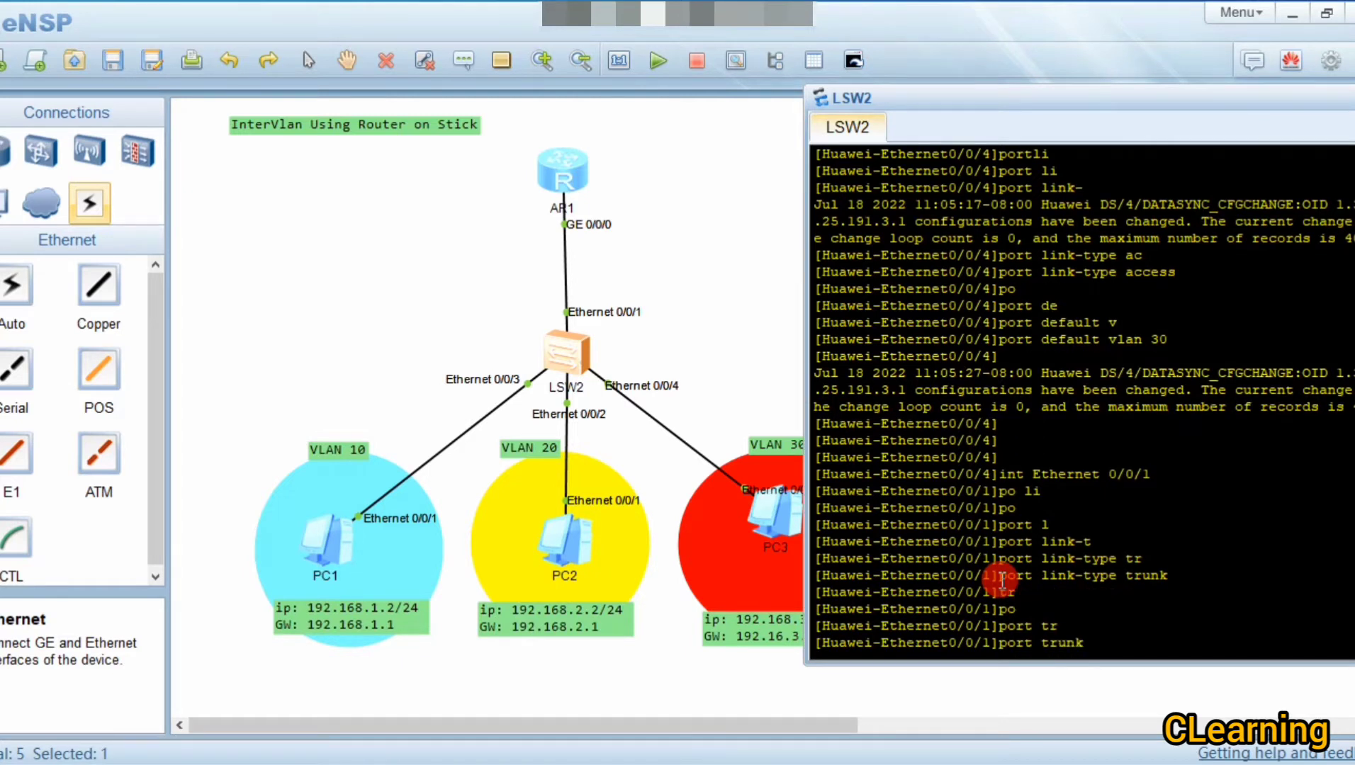
pyautogui.write('al')
pyautogui.press('Tab')
pyautogui.write('v')
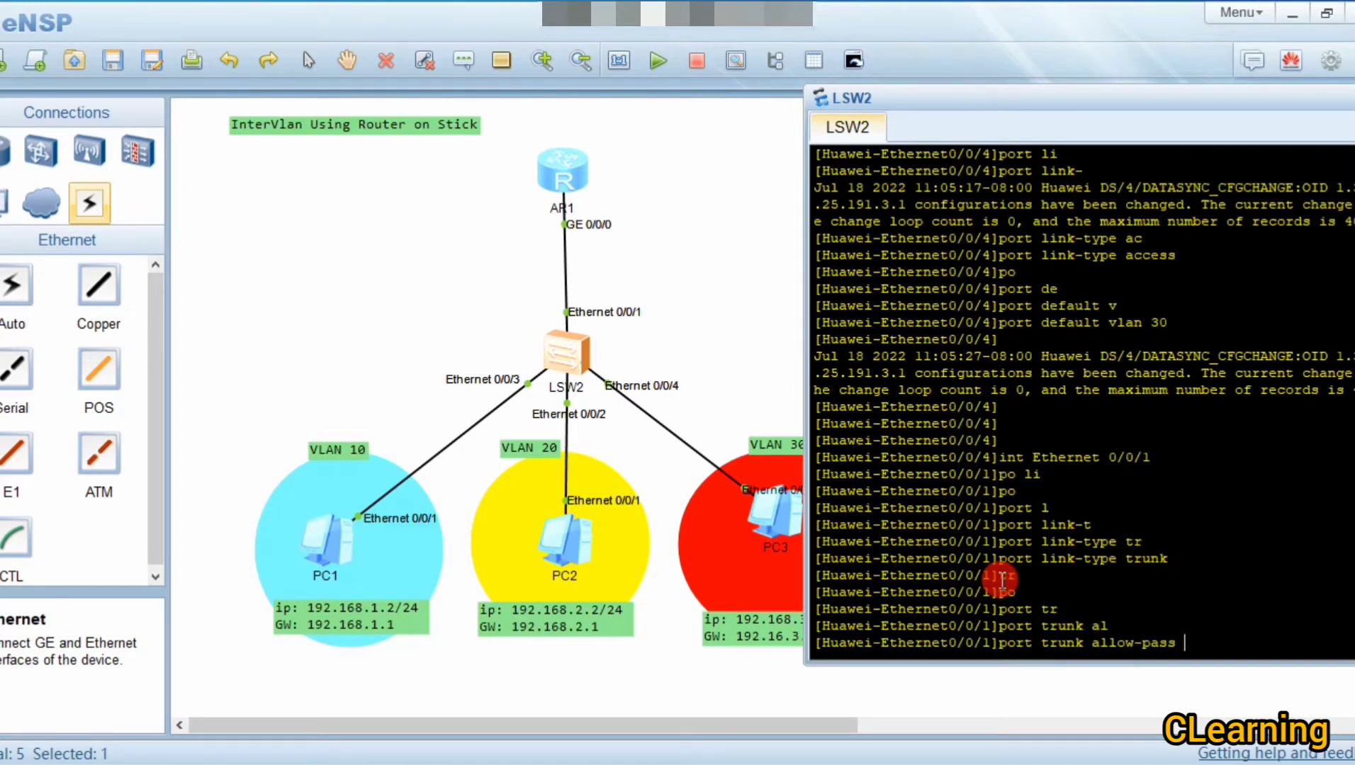
pyautogui.press('Tab')
pyautogui.write('10')
pyautogui.press('Return')
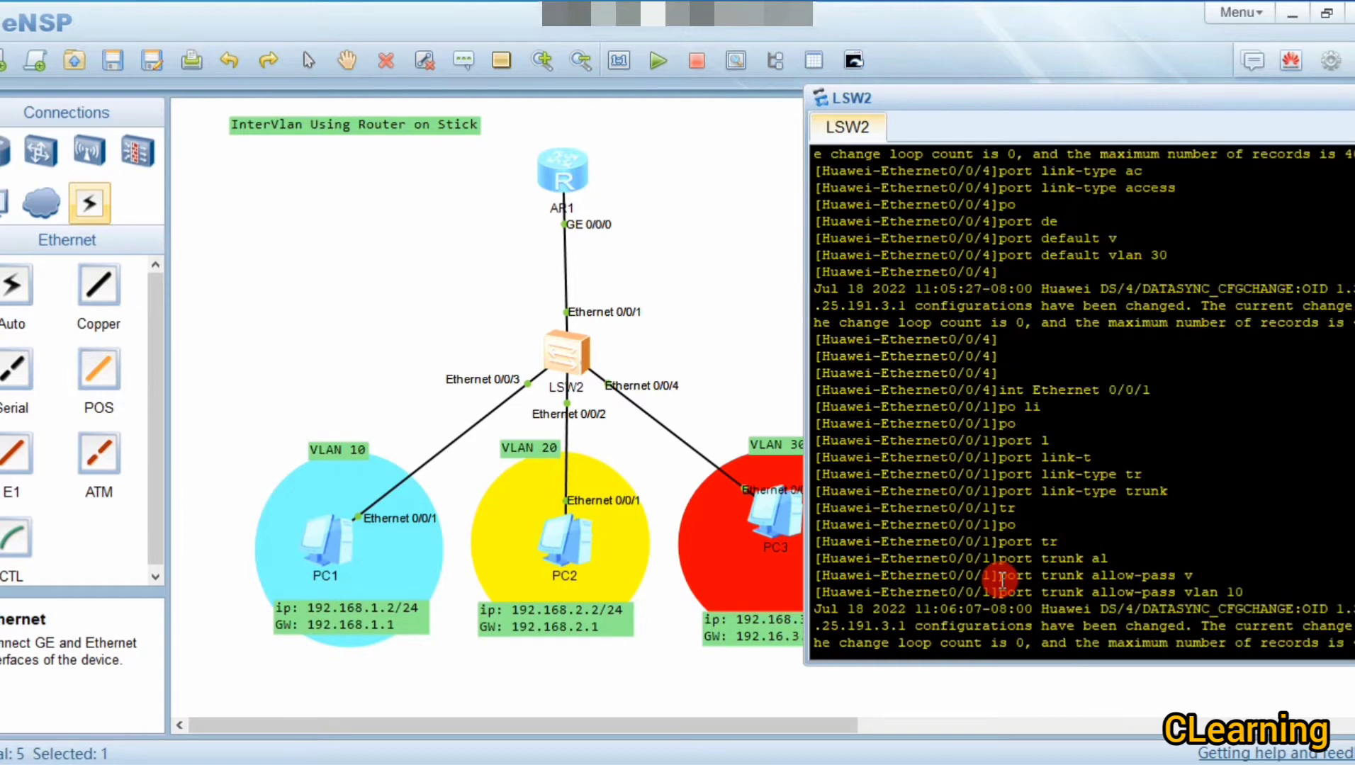
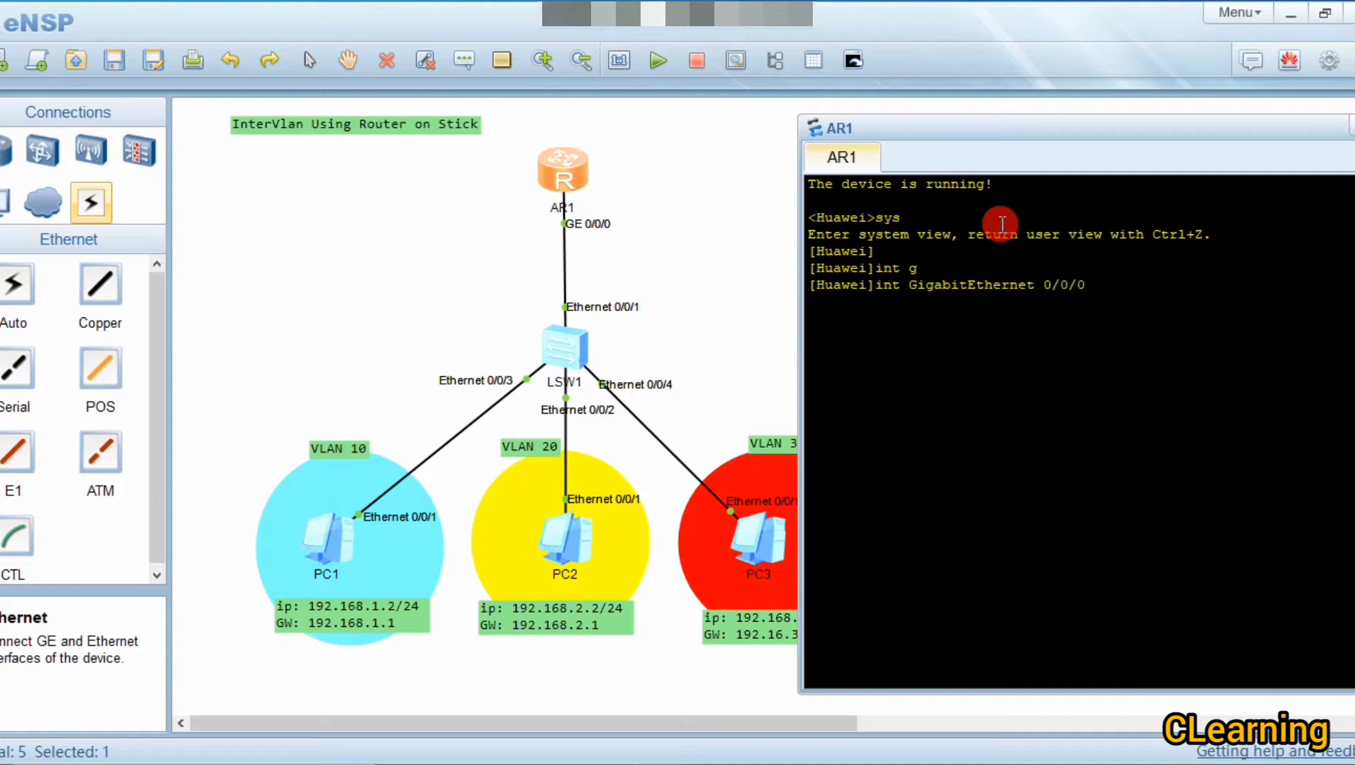
# Step: Enter subinterface GigabitEthernet 0/0/0.10 on router AR1
pyautogui.write('.10')
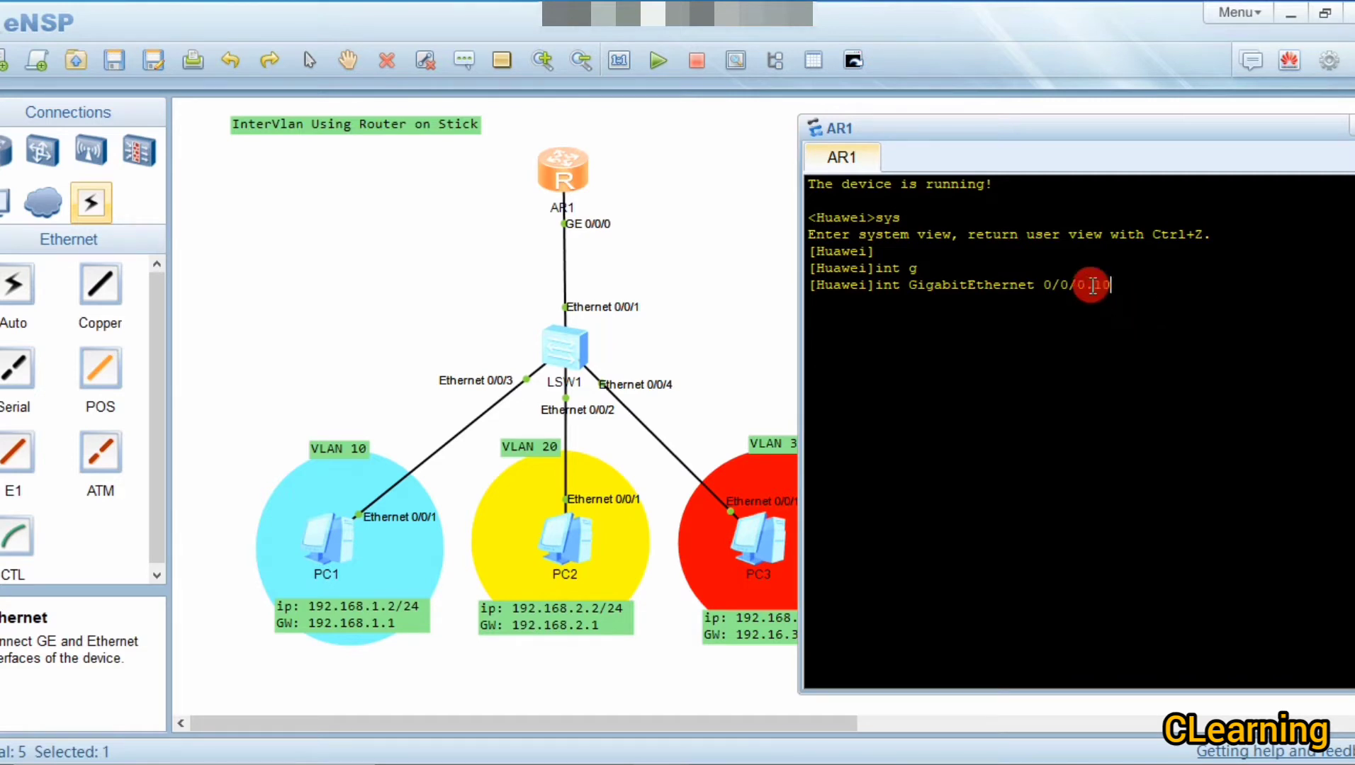
pyautogui.moveTo(1096, 285); pyautogui.dragTo(1118, 285)
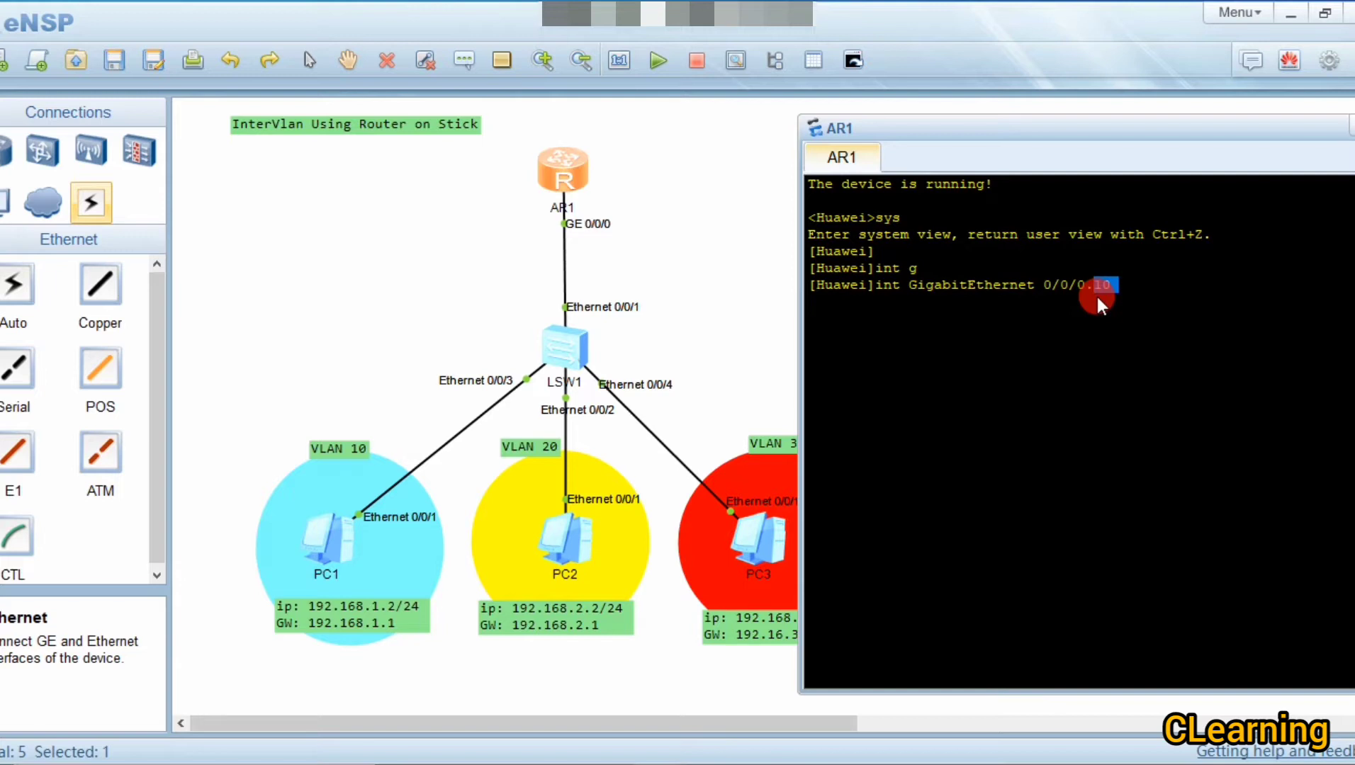
pyautogui.click(1120, 291)
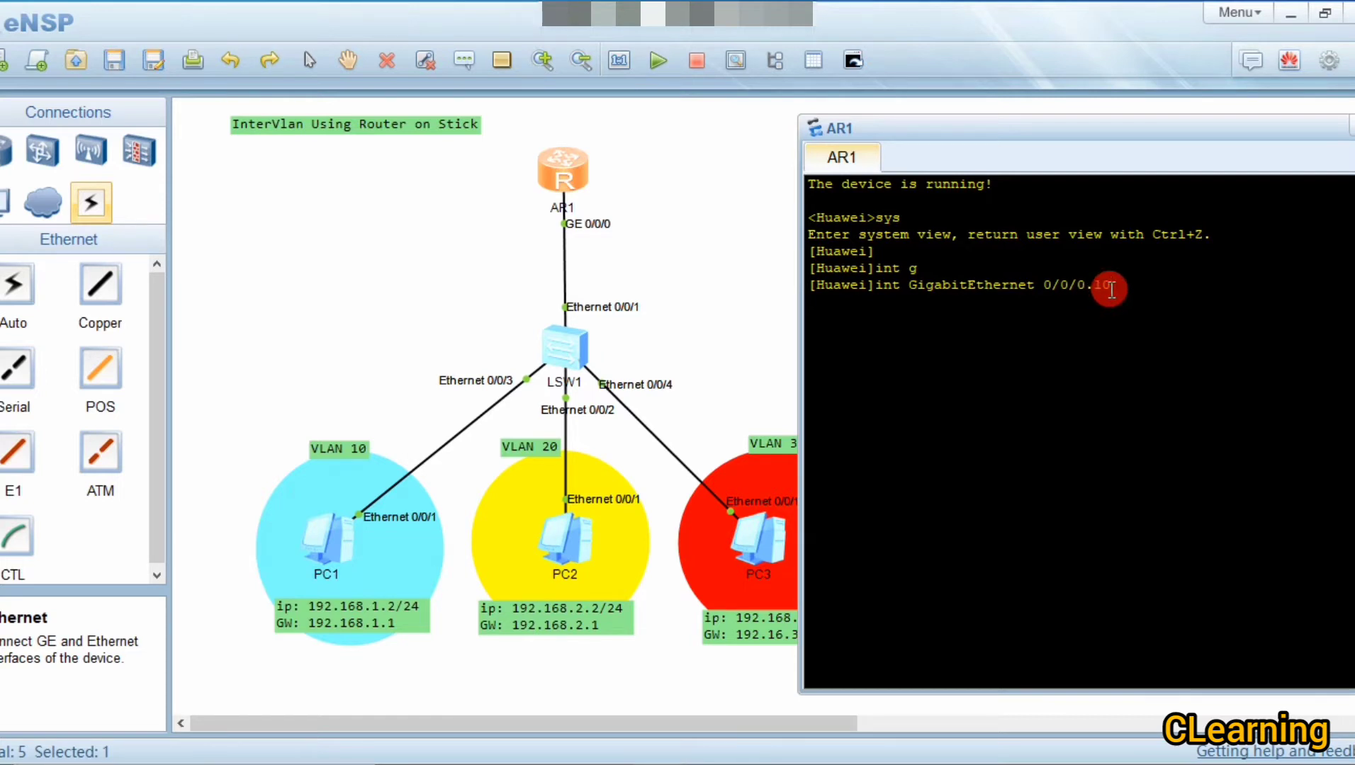
pyautogui.press('Return')
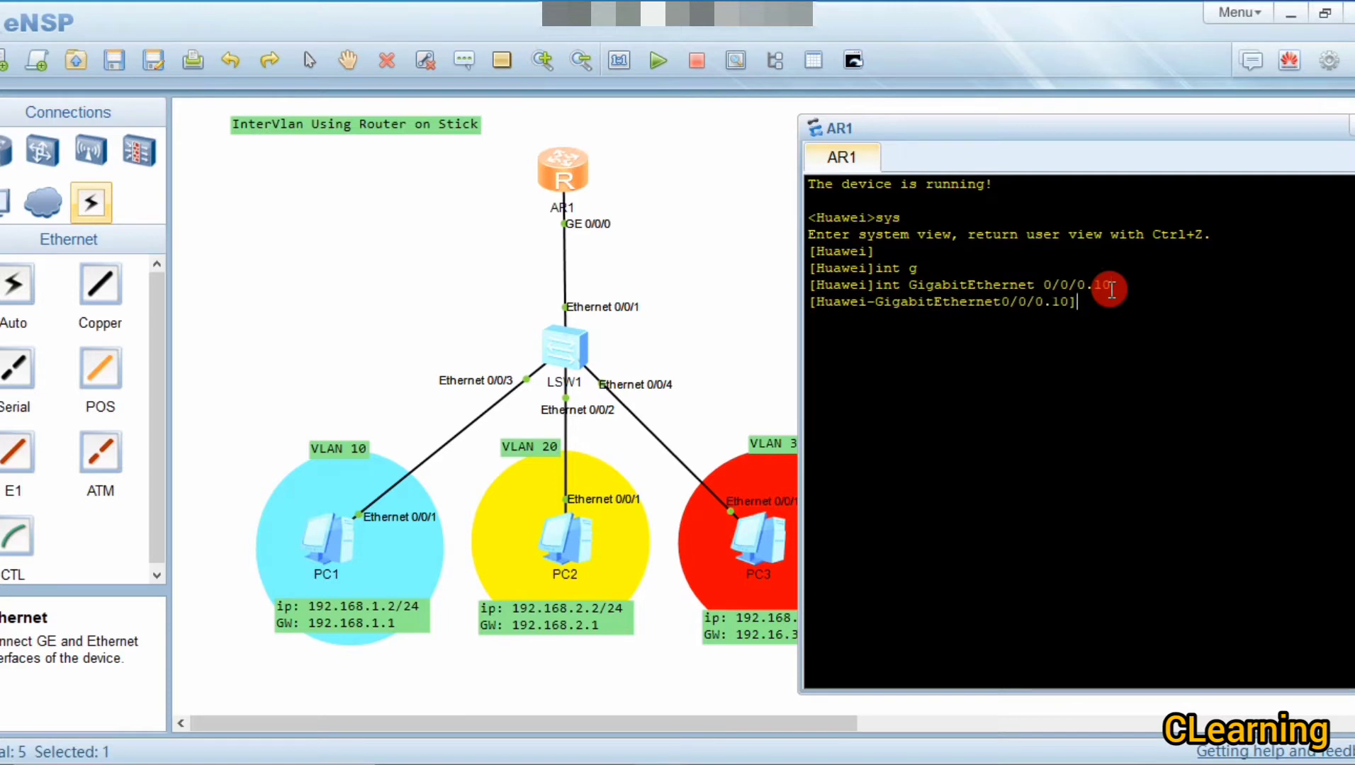
# Step: Assign IP address 192.168.1.1 with prefix length 24 to subinterface GigabitEthernet 0/0/0.10
pyautogui.write('ip ad')
pyautogui.press('Tab')
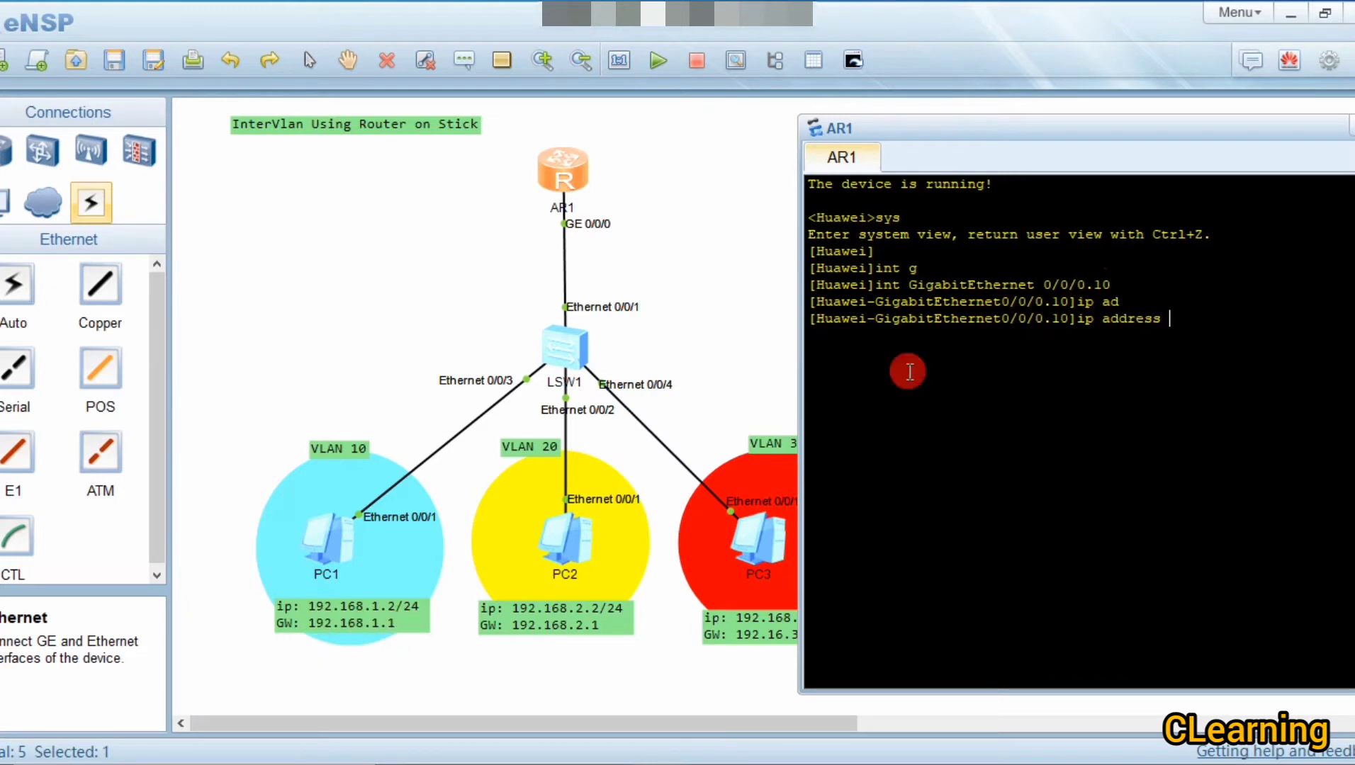
pyautogui.write('192.')
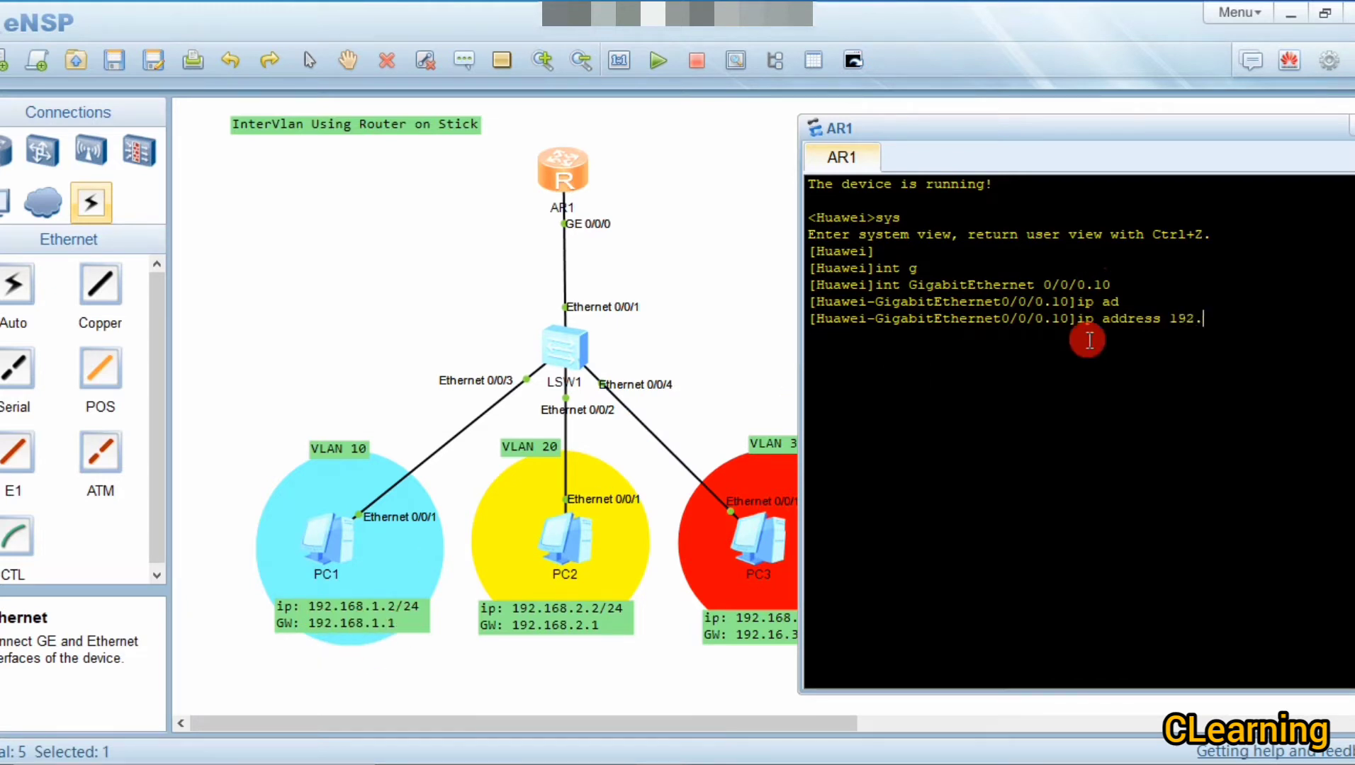
pyautogui.write('168.1.1 24')
pyautogui.press('Return')
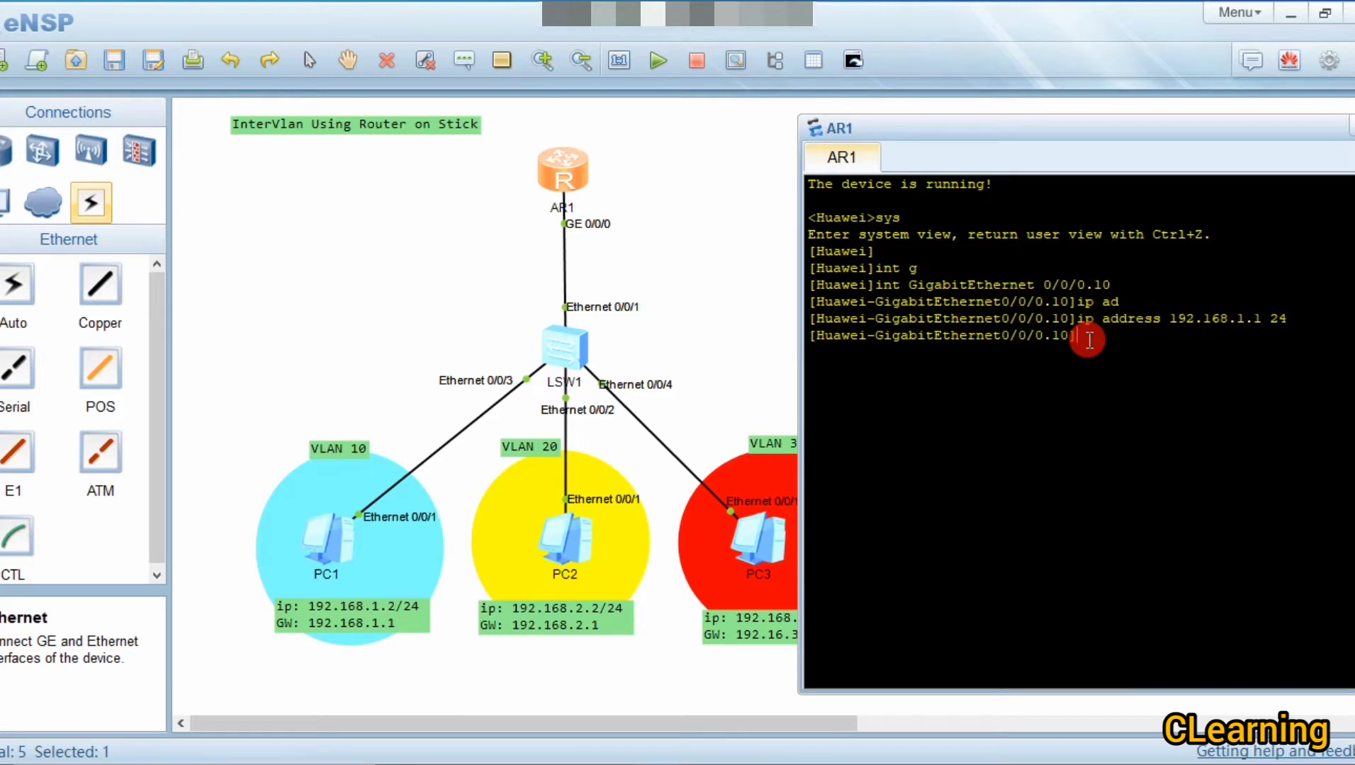
# Step: Set dot1q termination with VID 10 on subinterface GigabitEthernet 0/0/0.10
pyautogui.write('do')
pyautogui.press('Tab')
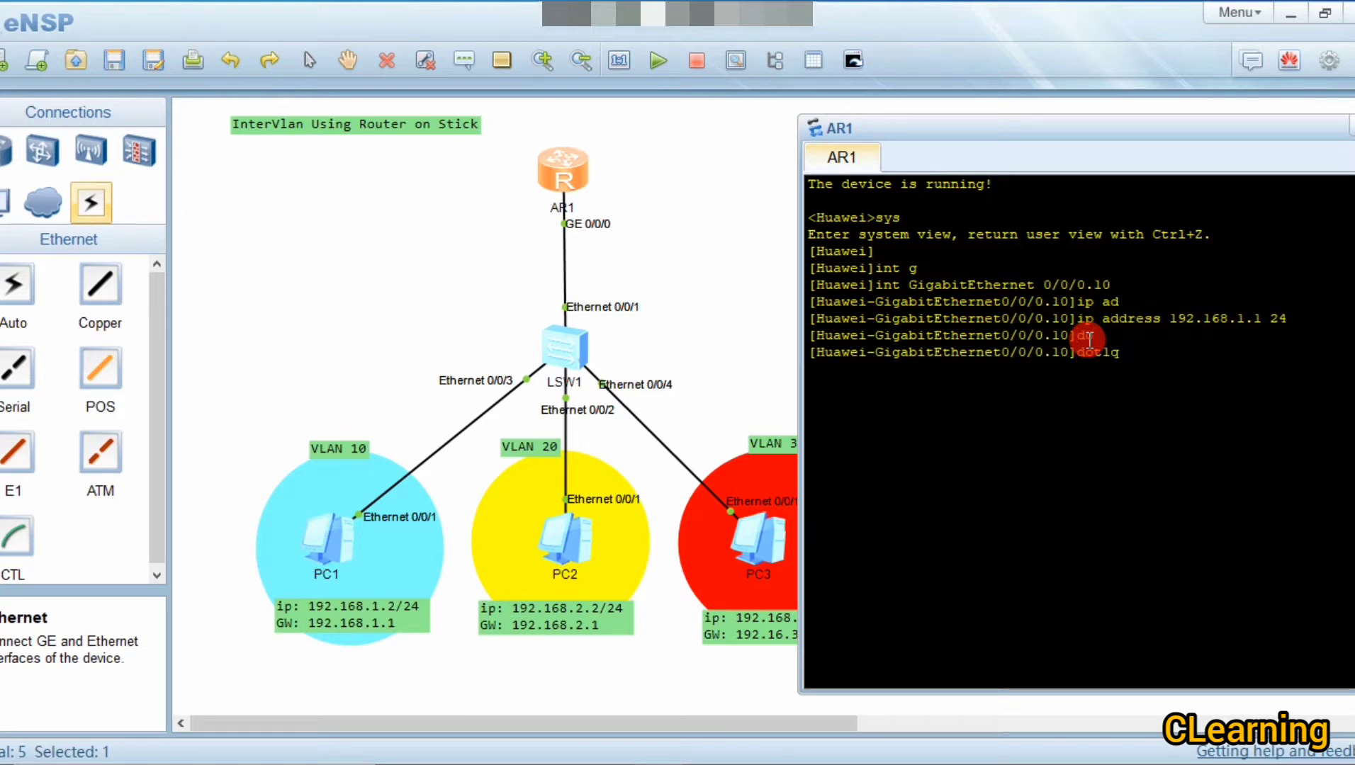
pyautogui.write('t')
pyautogui.press('Tab')
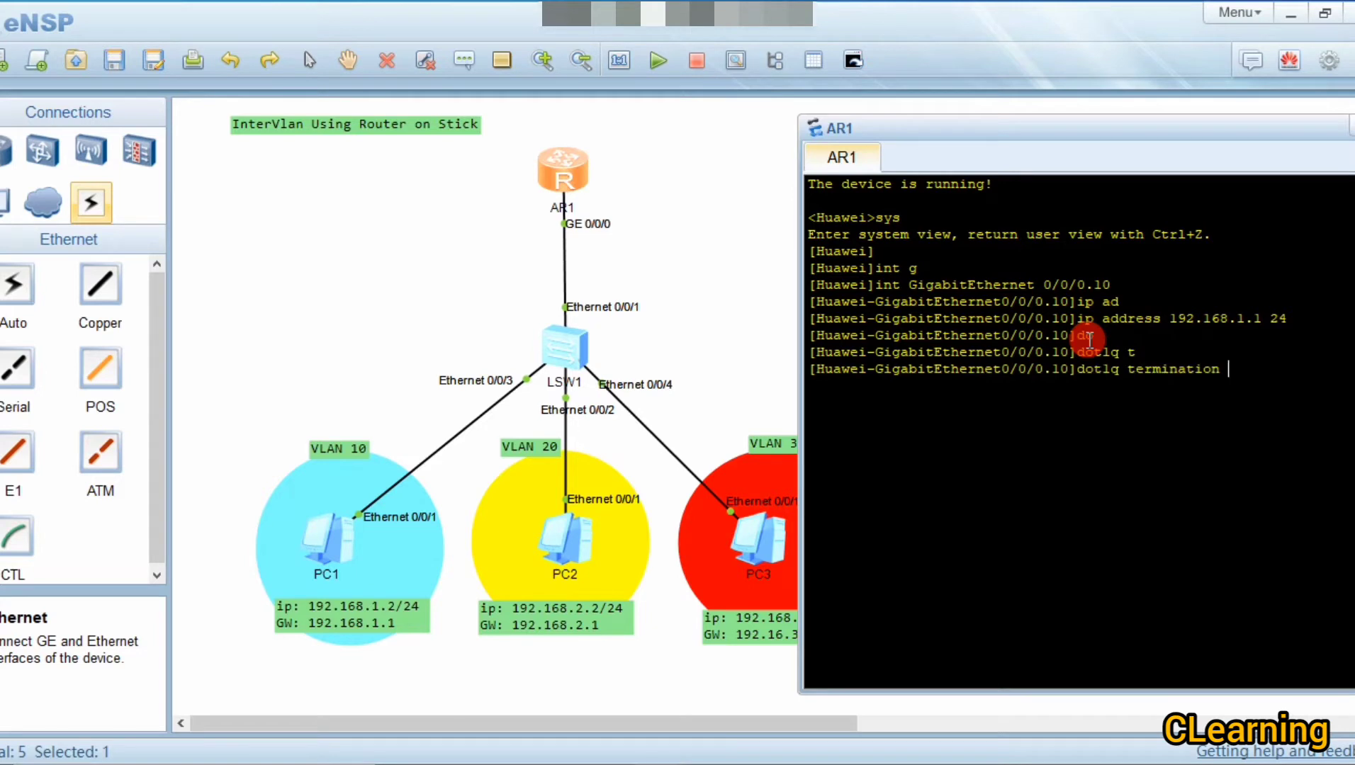
pyautogui.write('v')
pyautogui.press('Tab')
pyautogui.write('10')
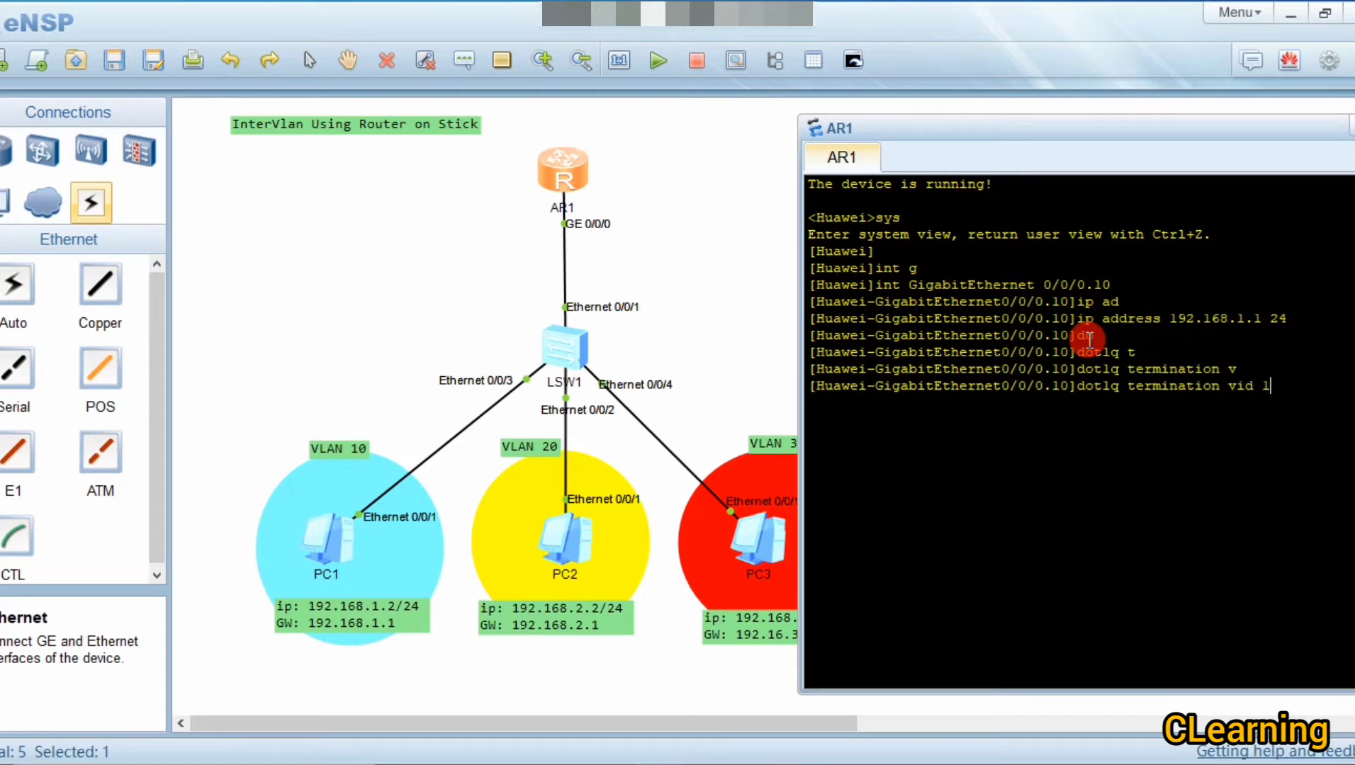
pyautogui.press('Return')
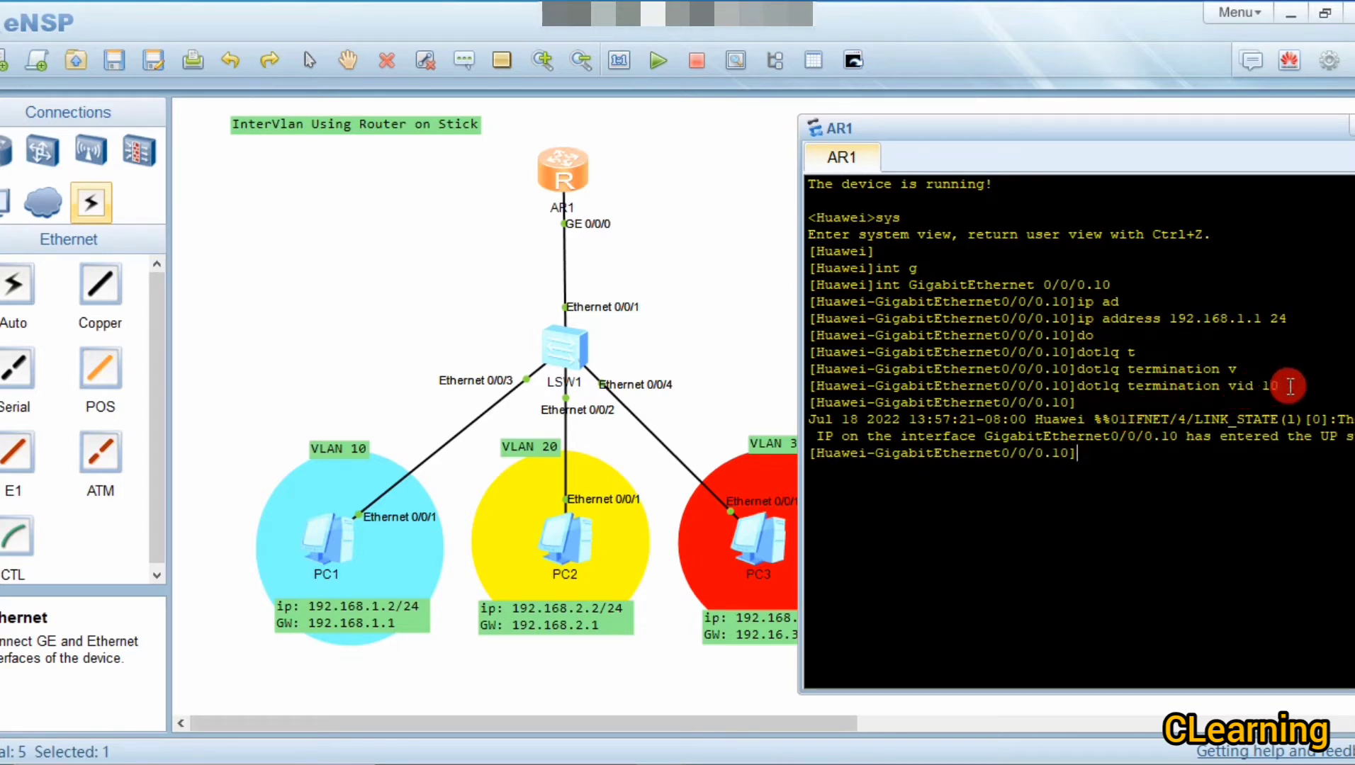
pyautogui.moveTo(1280, 388)
pyautogui.mouseDown()
pyautogui.moveTo(1227, 390)
pyautogui.moveTo(1260, 386)
pyautogui.mouseUp()
pyautogui.click(1268, 387)
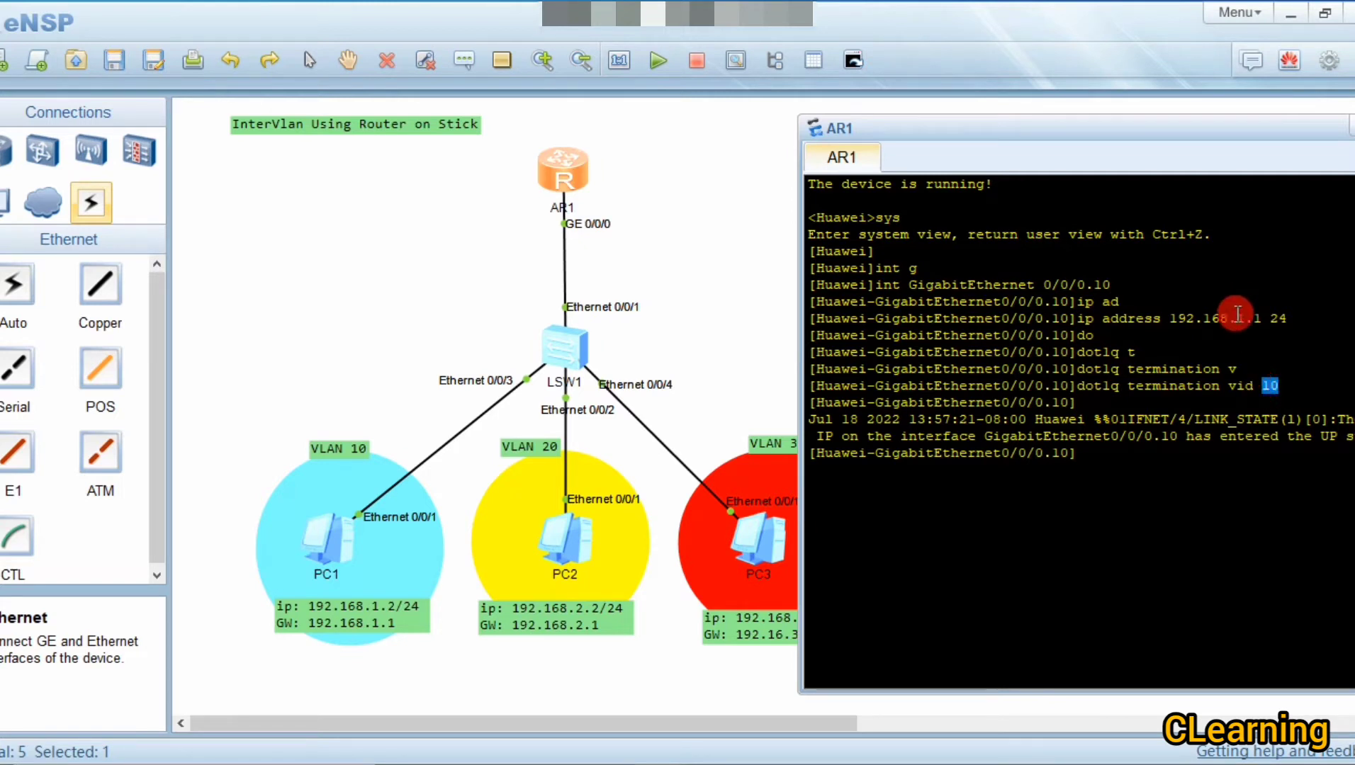
pyautogui.moveTo(1265, 317); pyautogui.dragTo(1226, 317)
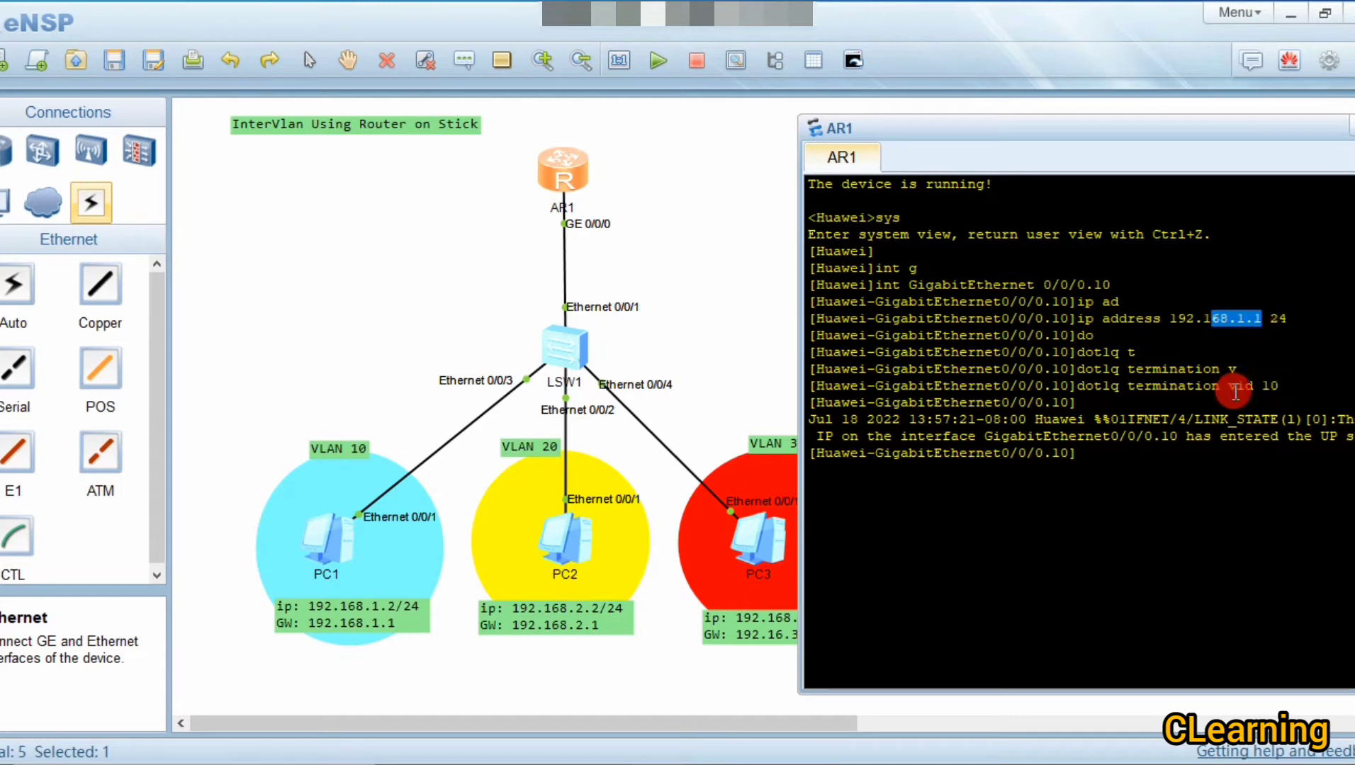
pyautogui.click(1272, 386)
pyautogui.moveTo(1276, 386); pyautogui.dragTo(1264, 385)
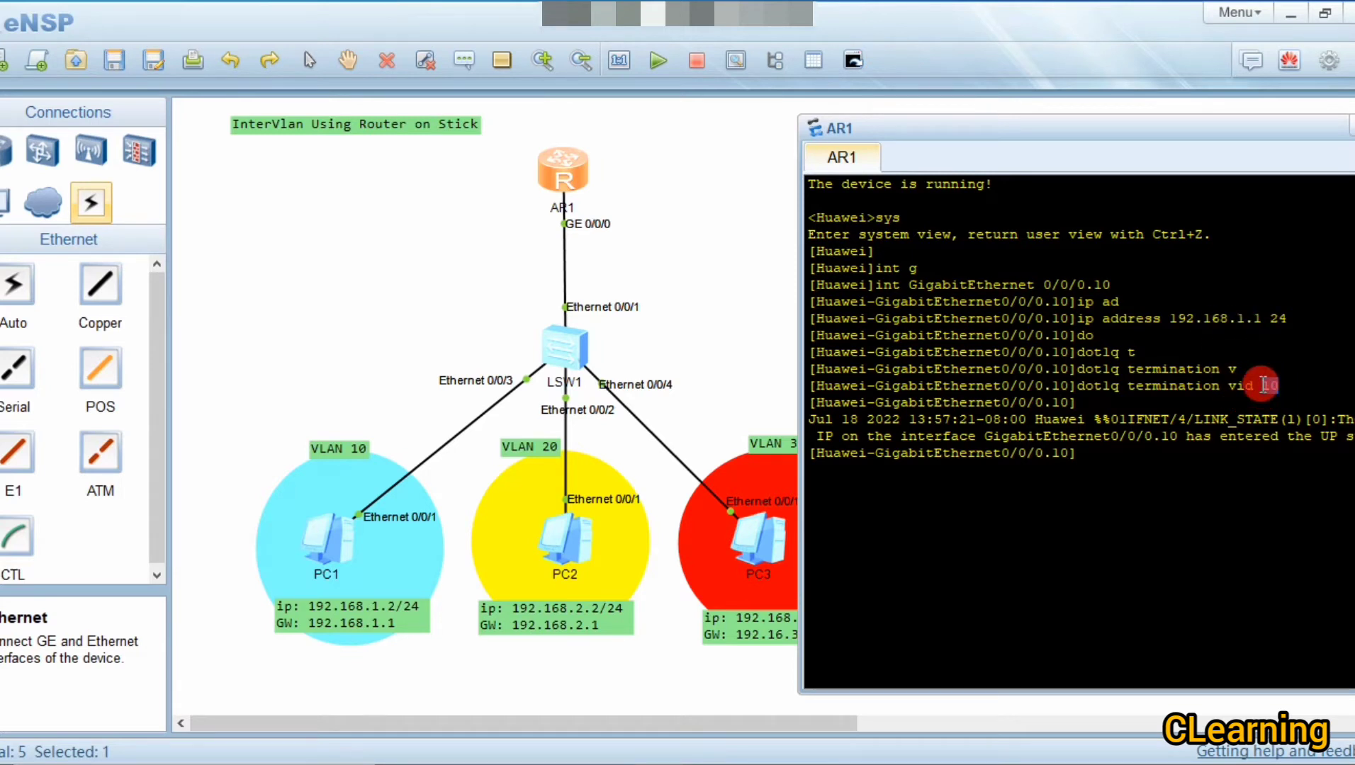
pyautogui.moveTo(1114, 284); pyautogui.dragTo(1096, 285)
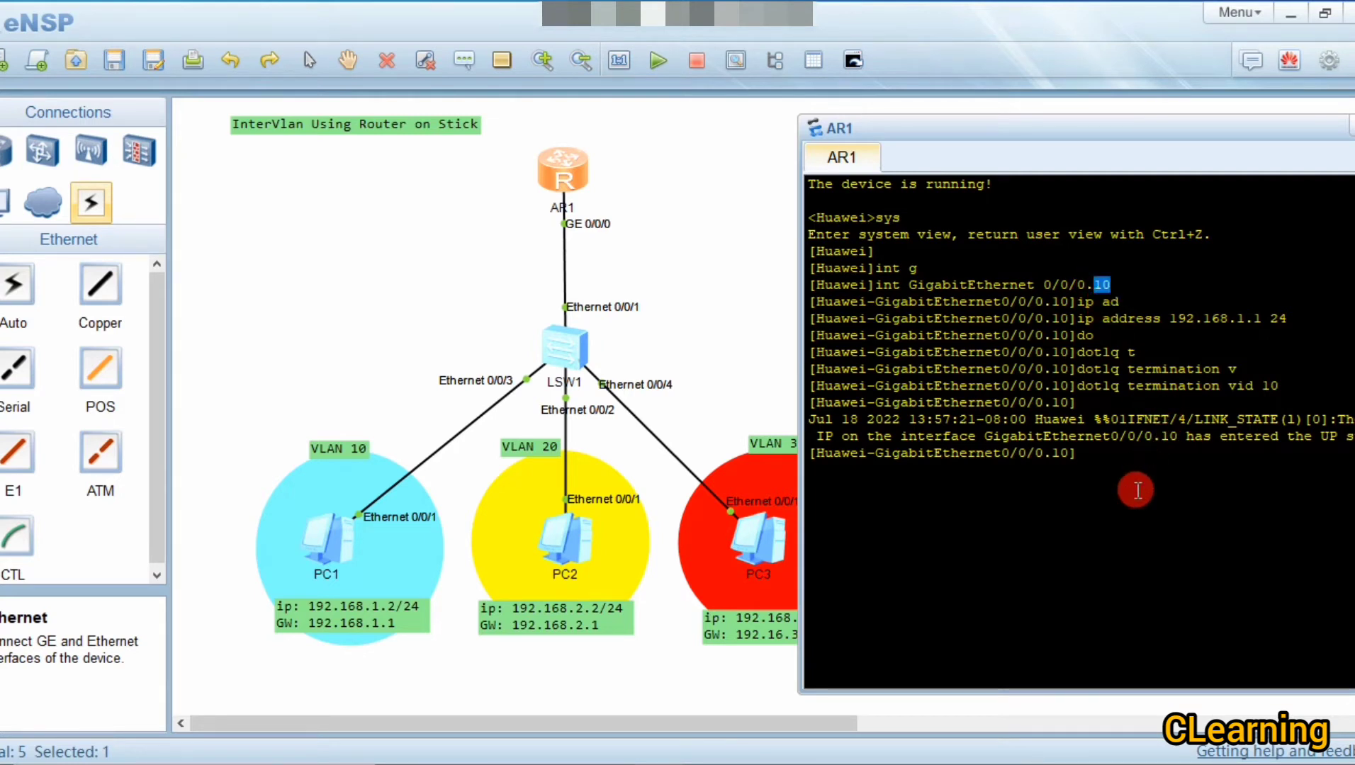
pyautogui.press('Return')
pyautogui.press('Return')
pyautogui.press('Return')
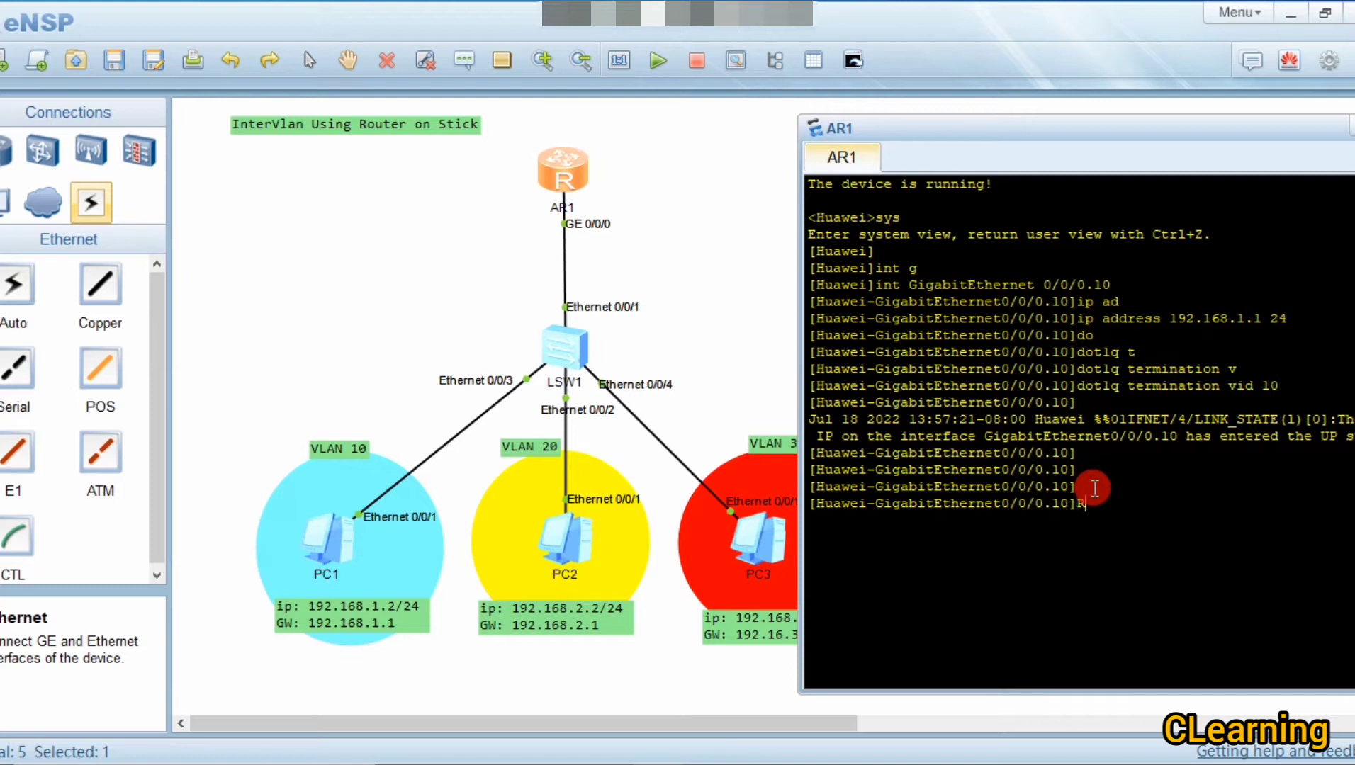
# Step: Enable ARP broadcast on subinterface GigabitEthernet 0/0/0.10
pyautogui.write('ar')
pyautogui.press('Tab')
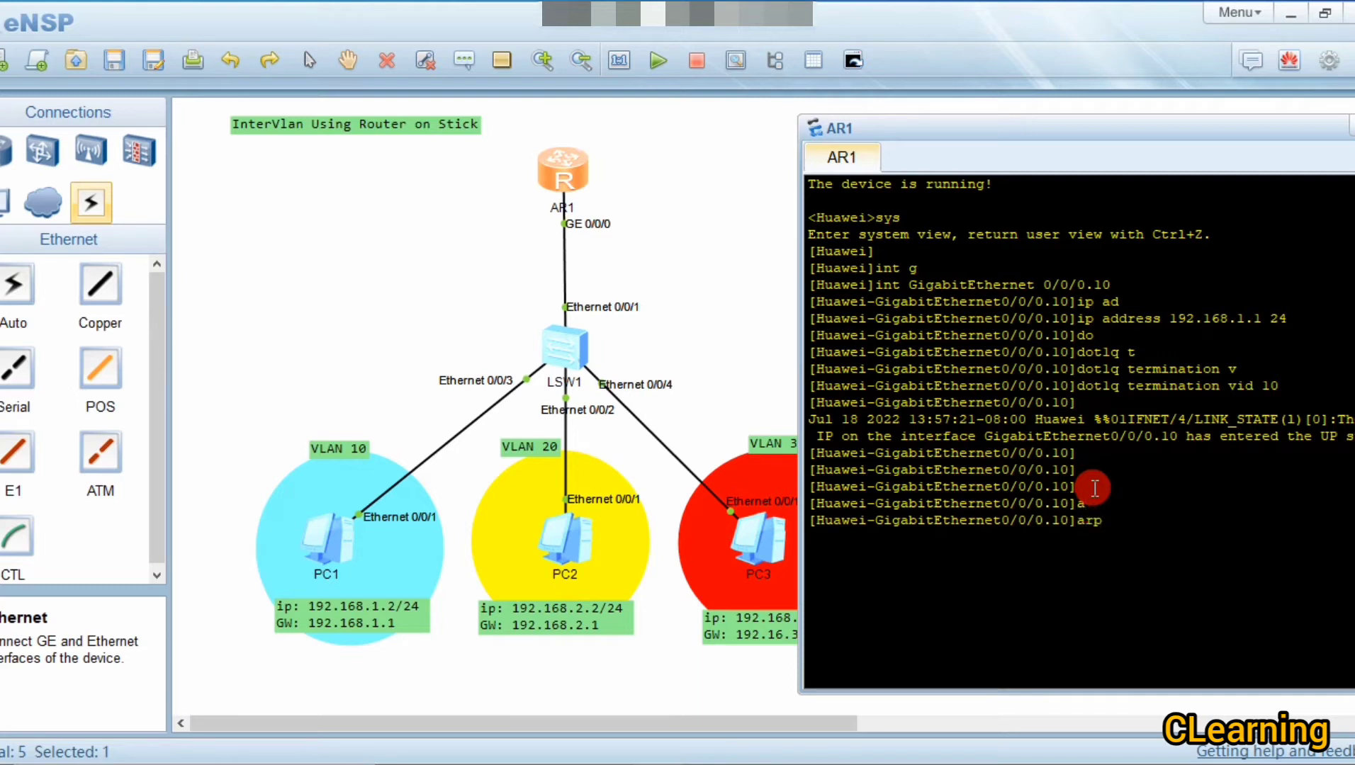
pyautogui.write('b')
pyautogui.press('Tab')
pyautogui.write('en')
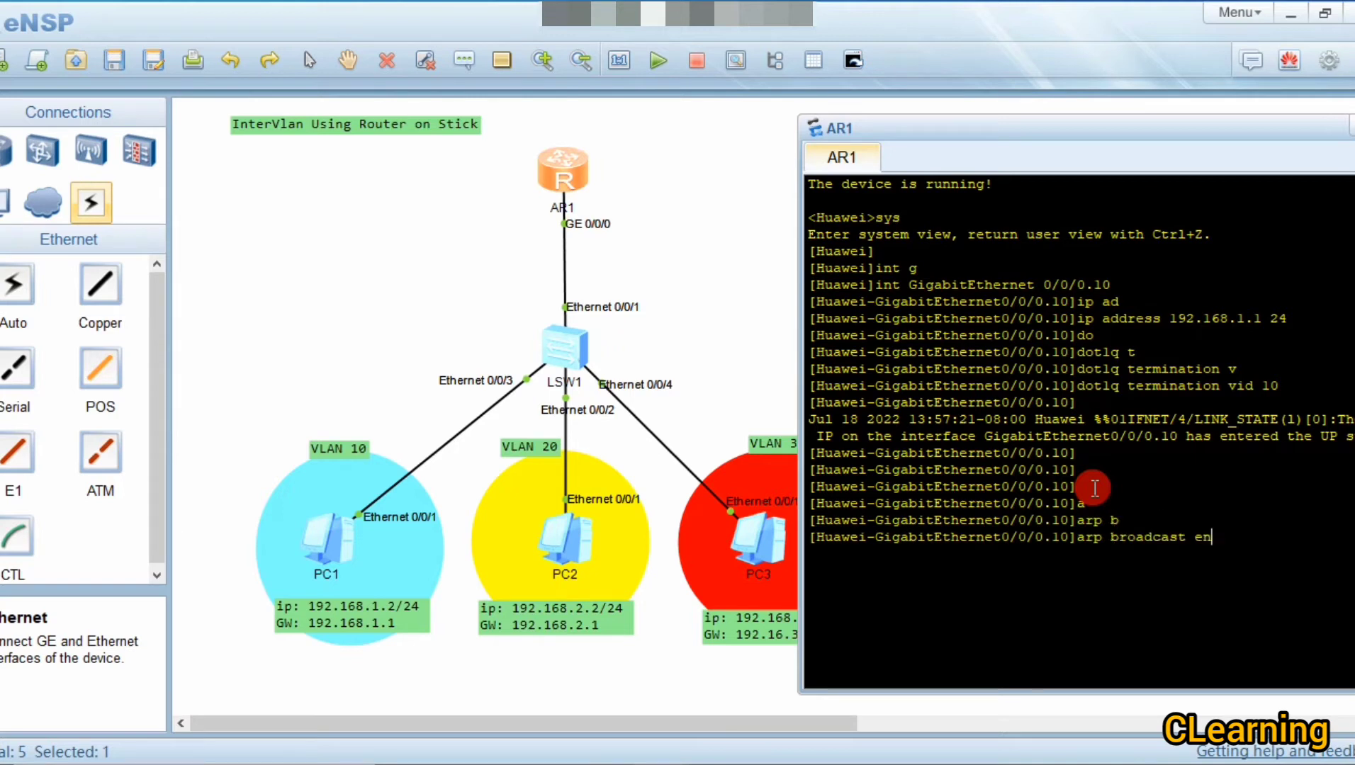
pyautogui.press('Tab')
pyautogui.press('Return')
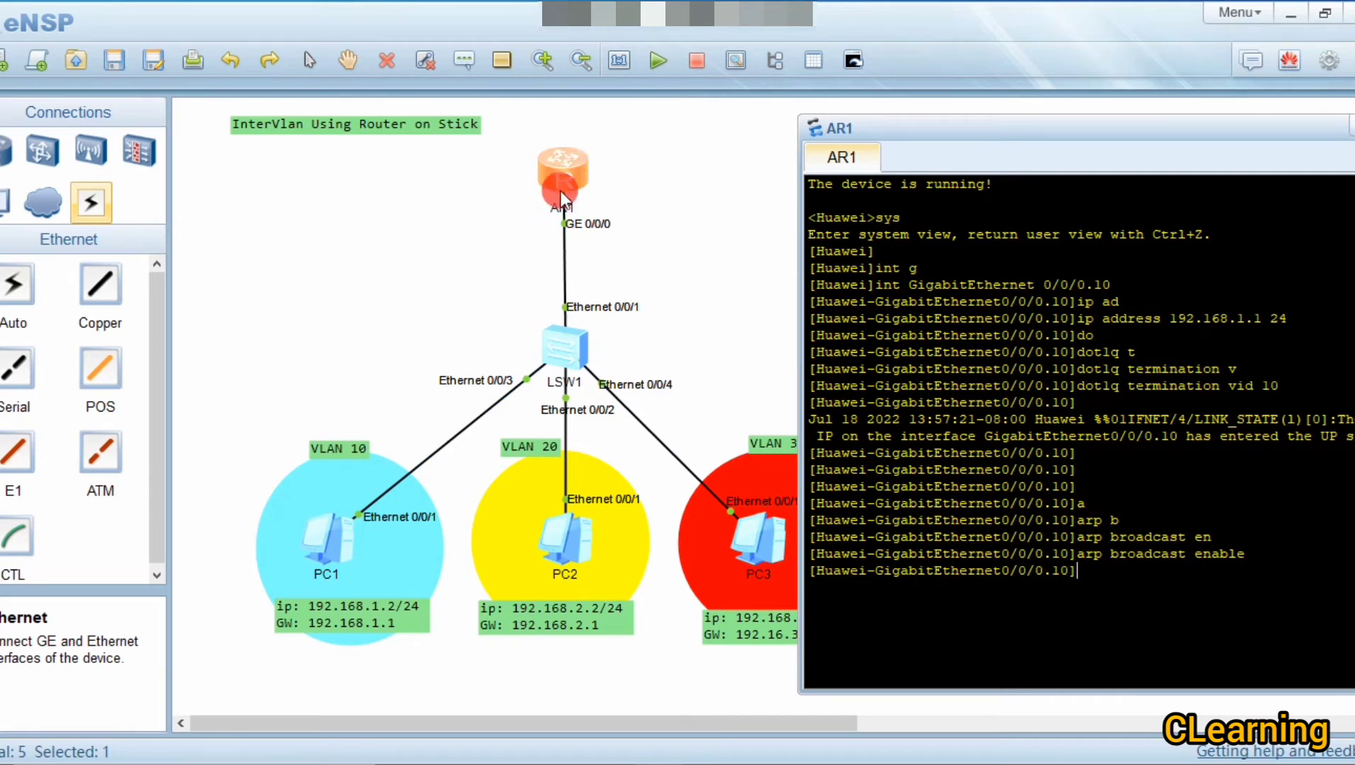
pyautogui.moveTo(1245, 554); pyautogui.dragTo(1088, 560)
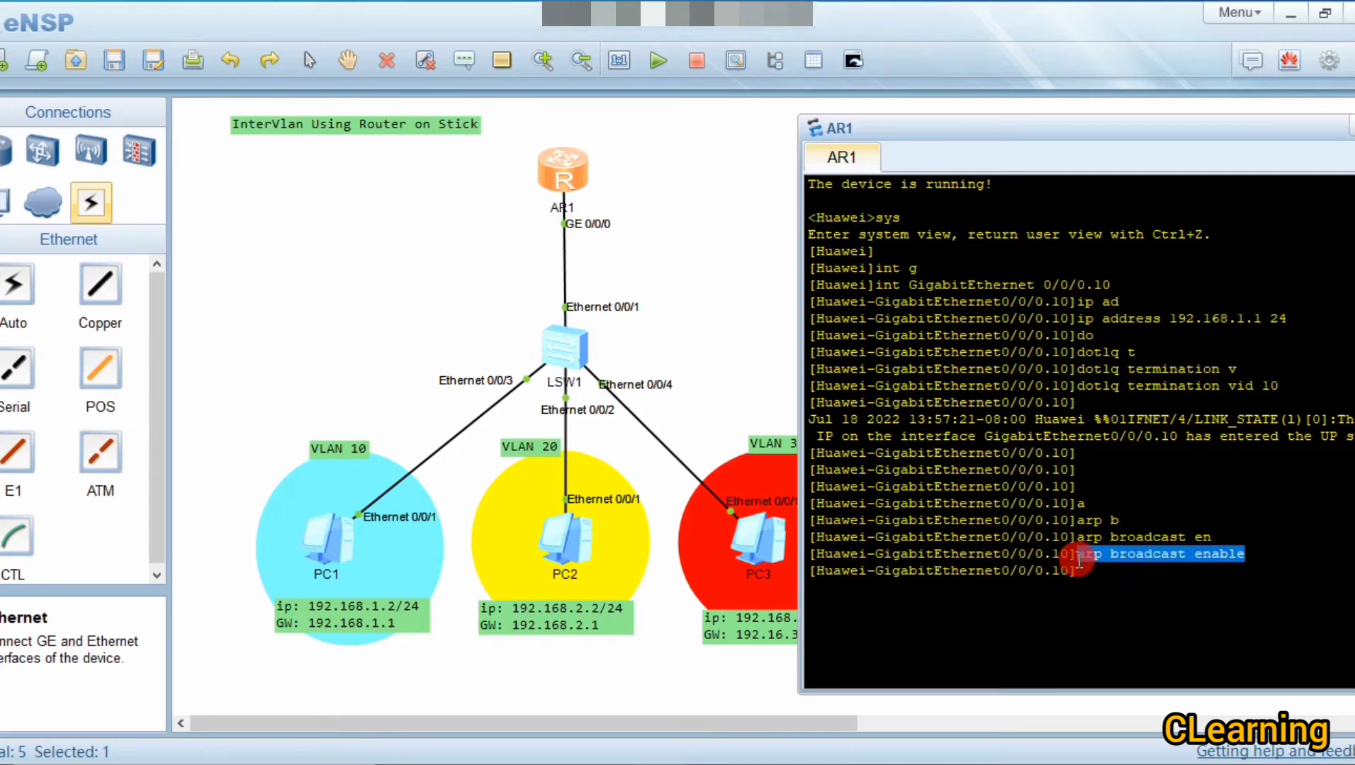
pyautogui.click(1080, 570)
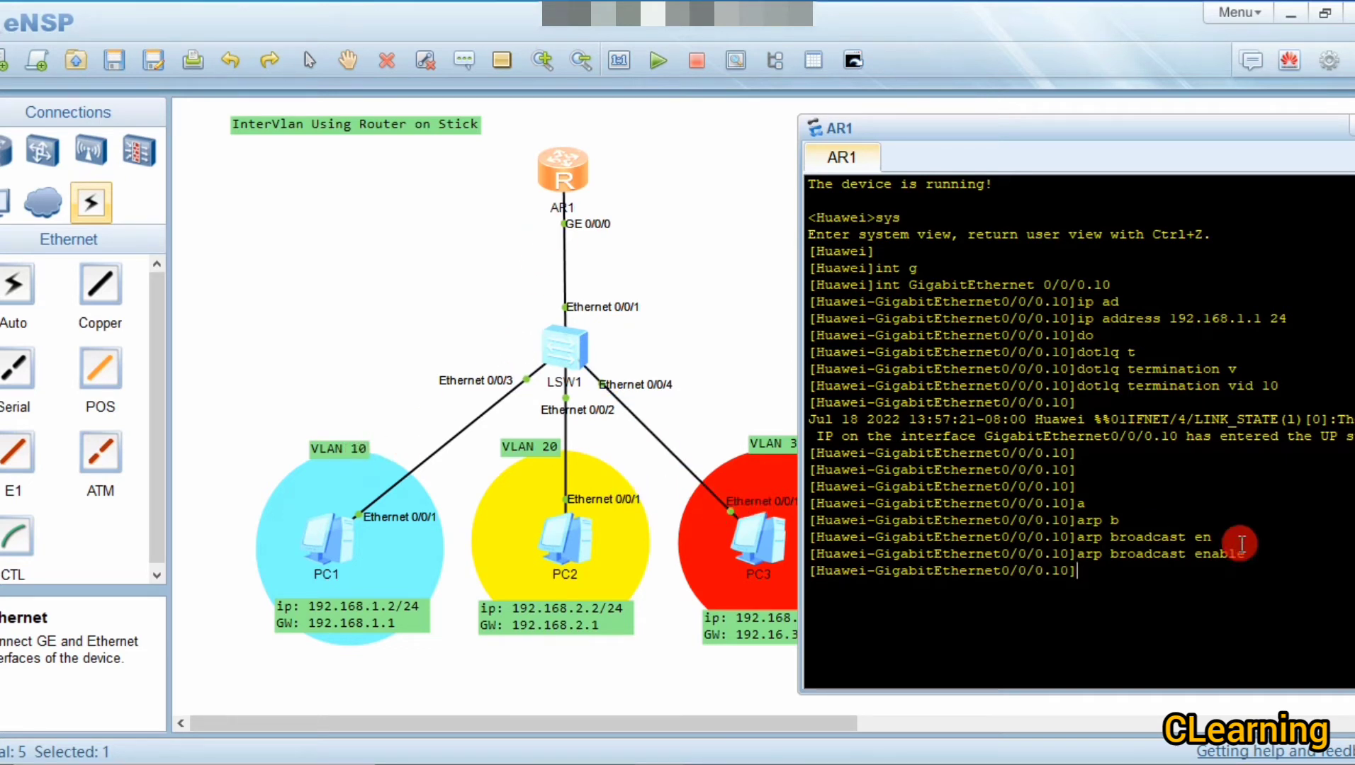
pyautogui.moveTo(1248, 553); pyautogui.dragTo(1072, 553)
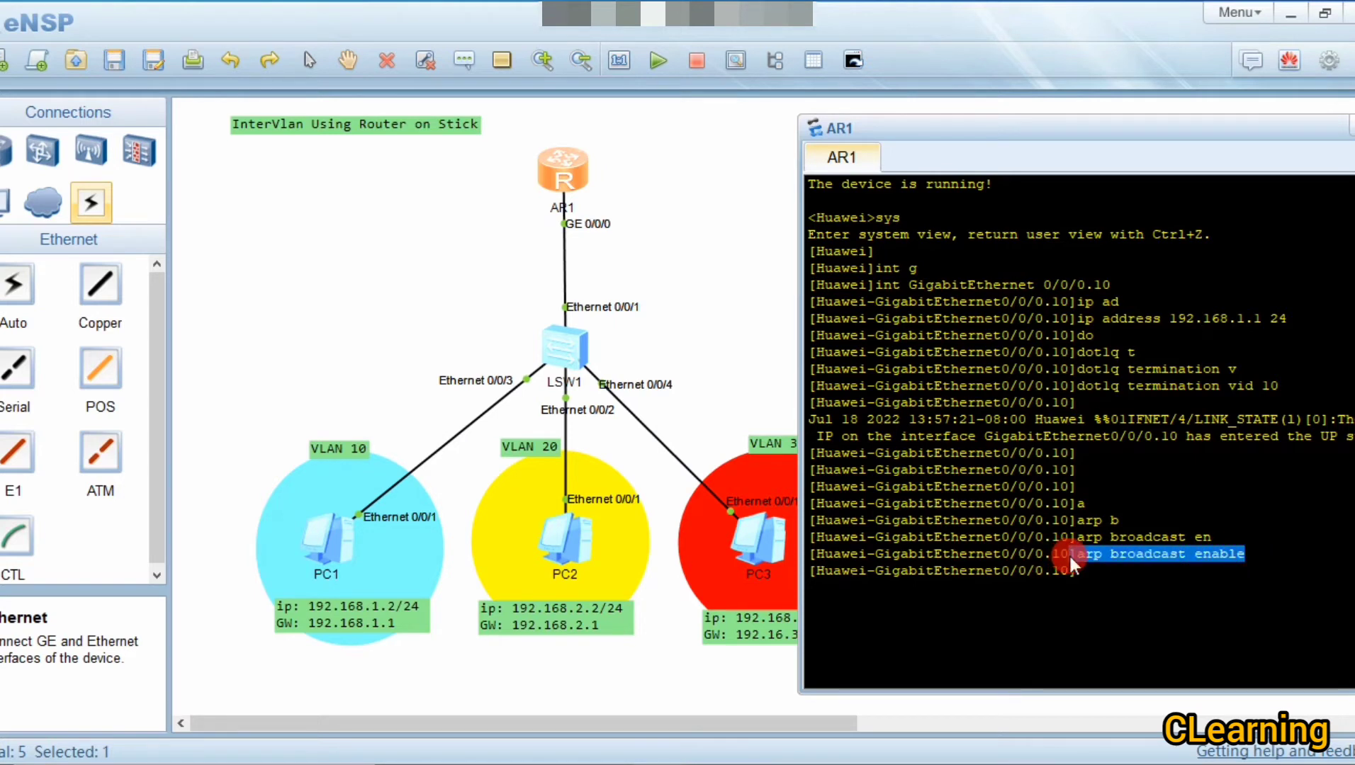
pyautogui.click(1106, 557)
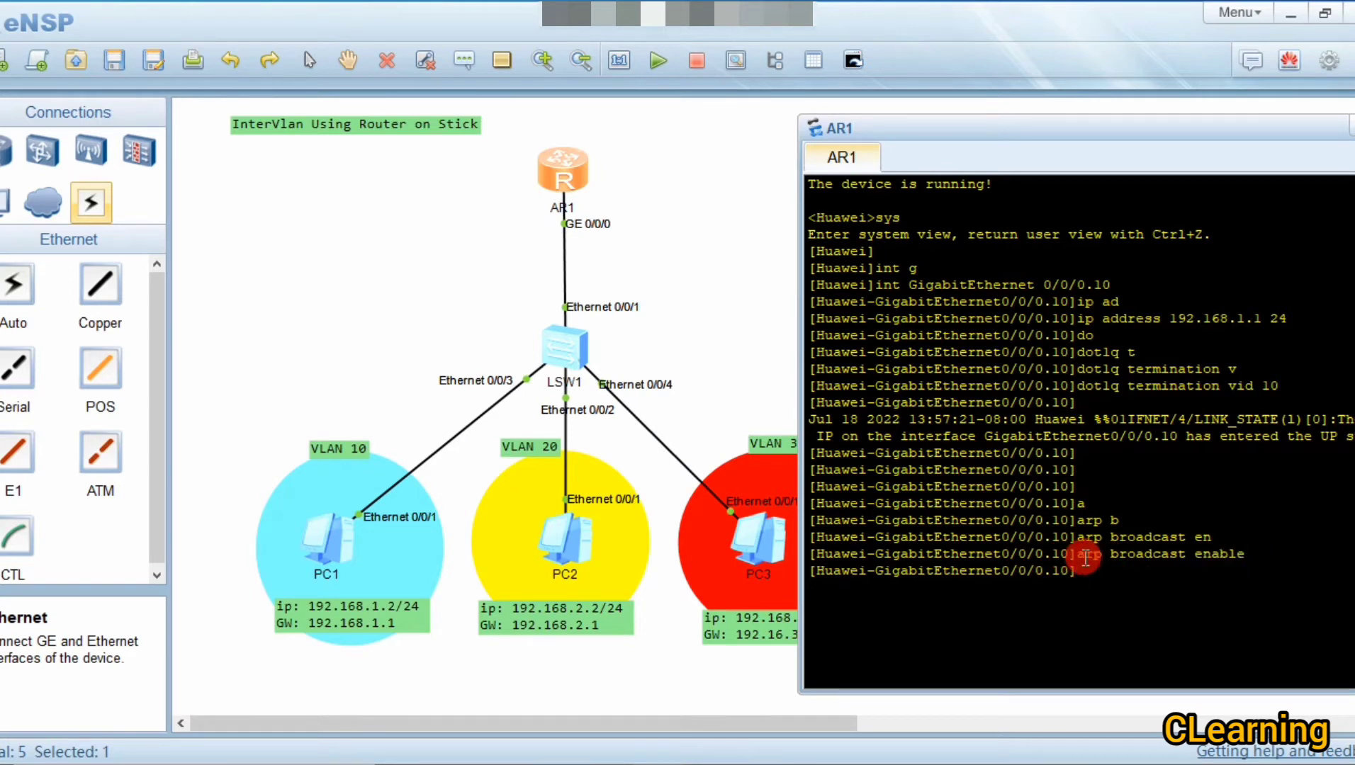
pyautogui.moveTo(1078, 555); pyautogui.dragTo(1253, 557)
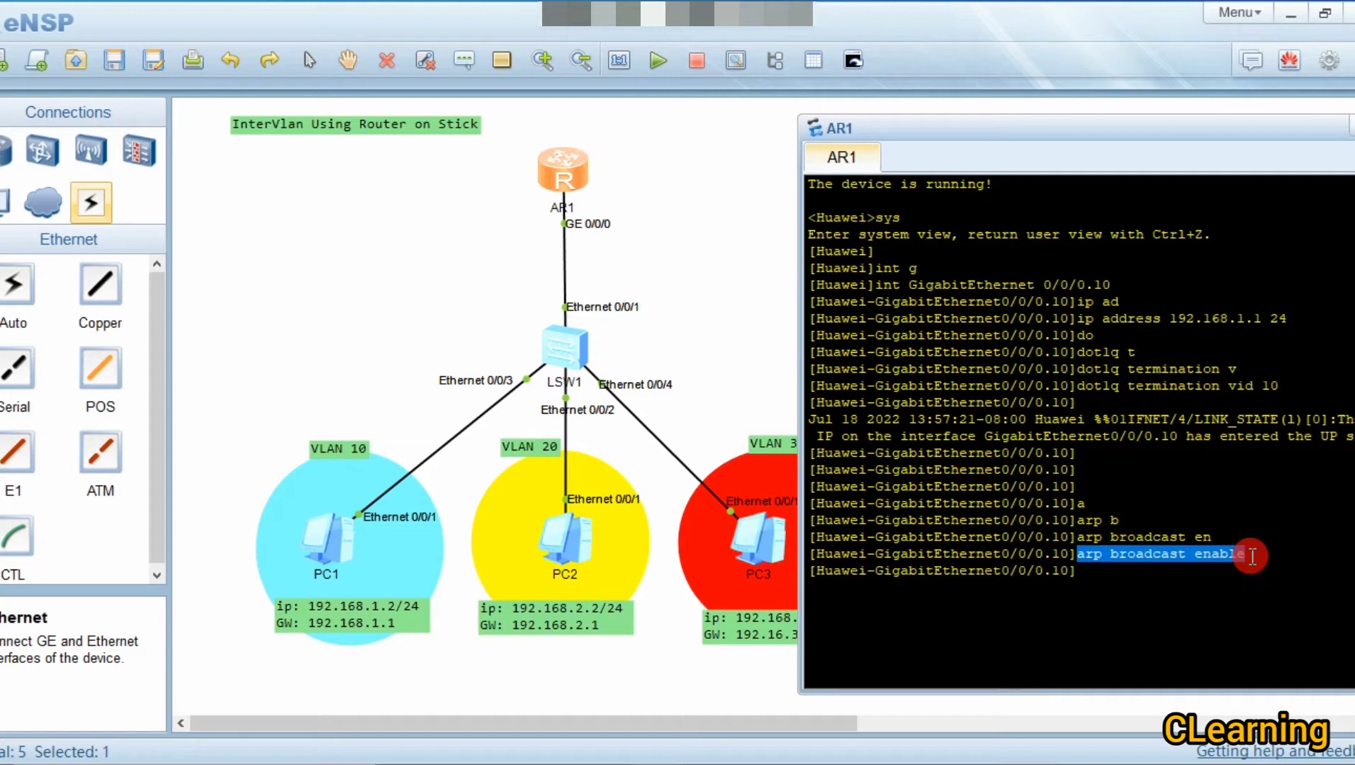
pyautogui.click(1261, 574)
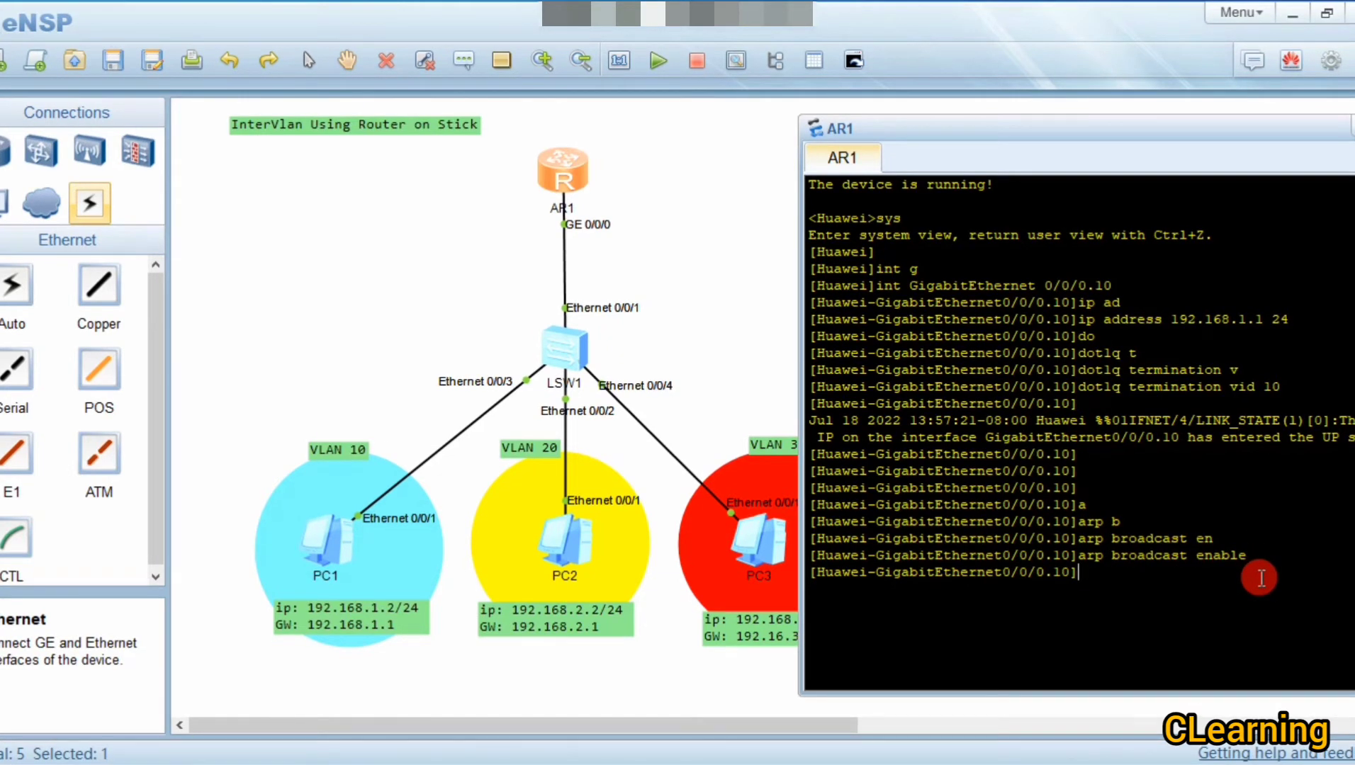
pyautogui.press('Return')
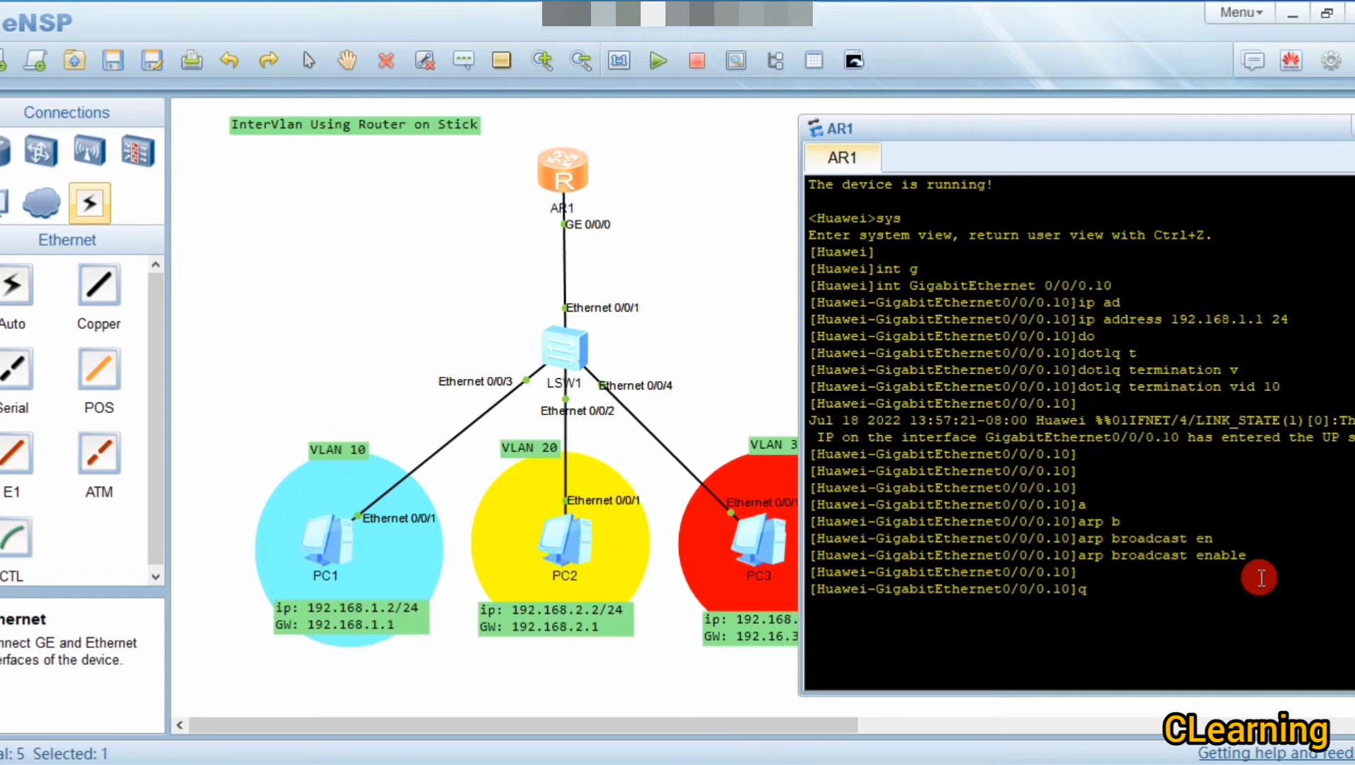
pyautogui.press('Up')
pyautogui.press('BackSpace')
pyautogui.press('BackSpace')
pyautogui.press('BackSpace')
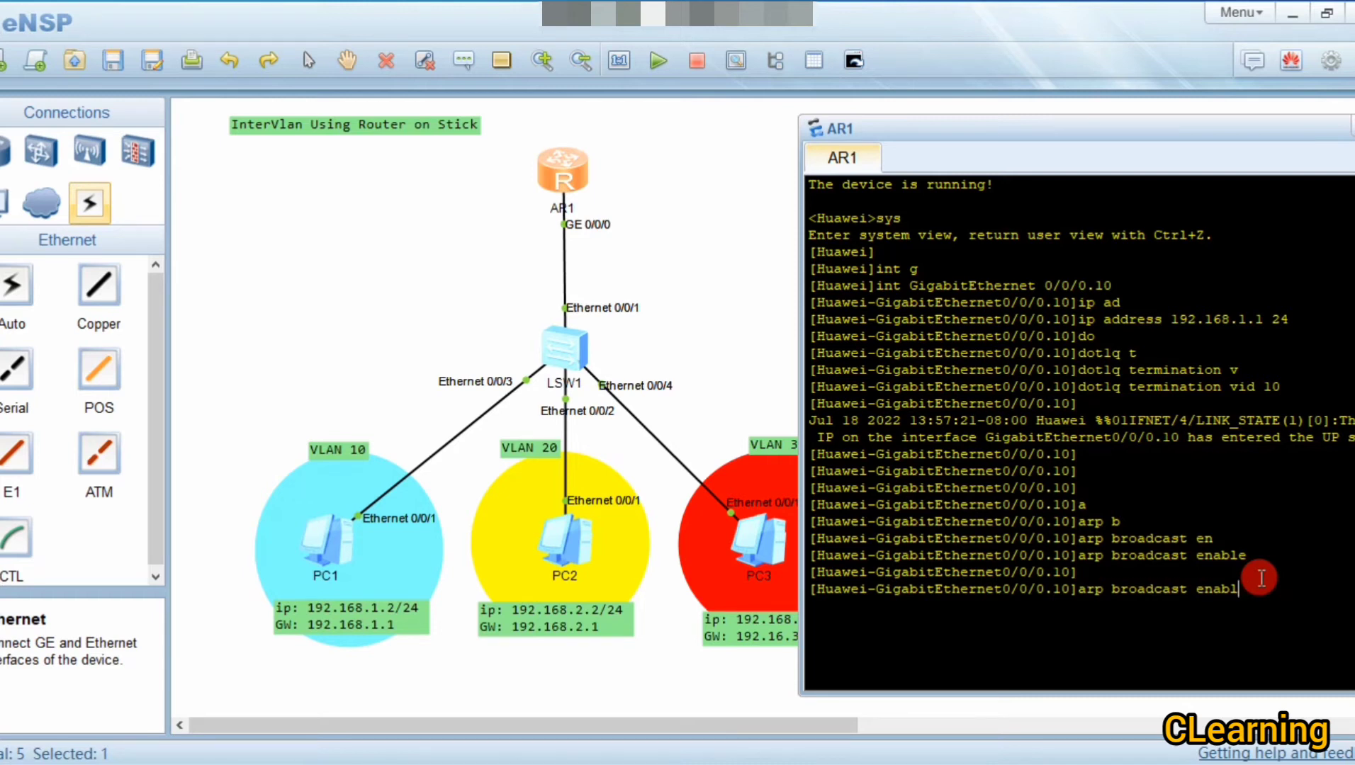
pyautogui.press('BackSpace')
pyautogui.press('BackSpace')
pyautogui.press('BackSpace')
pyautogui.press('BackSpace')
pyautogui.press('BackSpace')
pyautogui.press('BackSpace')
pyautogui.press('BackSpace')
pyautogui.press('BackSpace')
pyautogui.press('BackSpace')
pyautogui.press('BackSpace')
pyautogui.press('BackSpace')
pyautogui.press('BackSpace')
pyautogui.press('BackSpace')
pyautogui.press('BackSpace')
pyautogui.press('BackSpace')
pyautogui.press('BackSpace')
pyautogui.press('BackSpace')
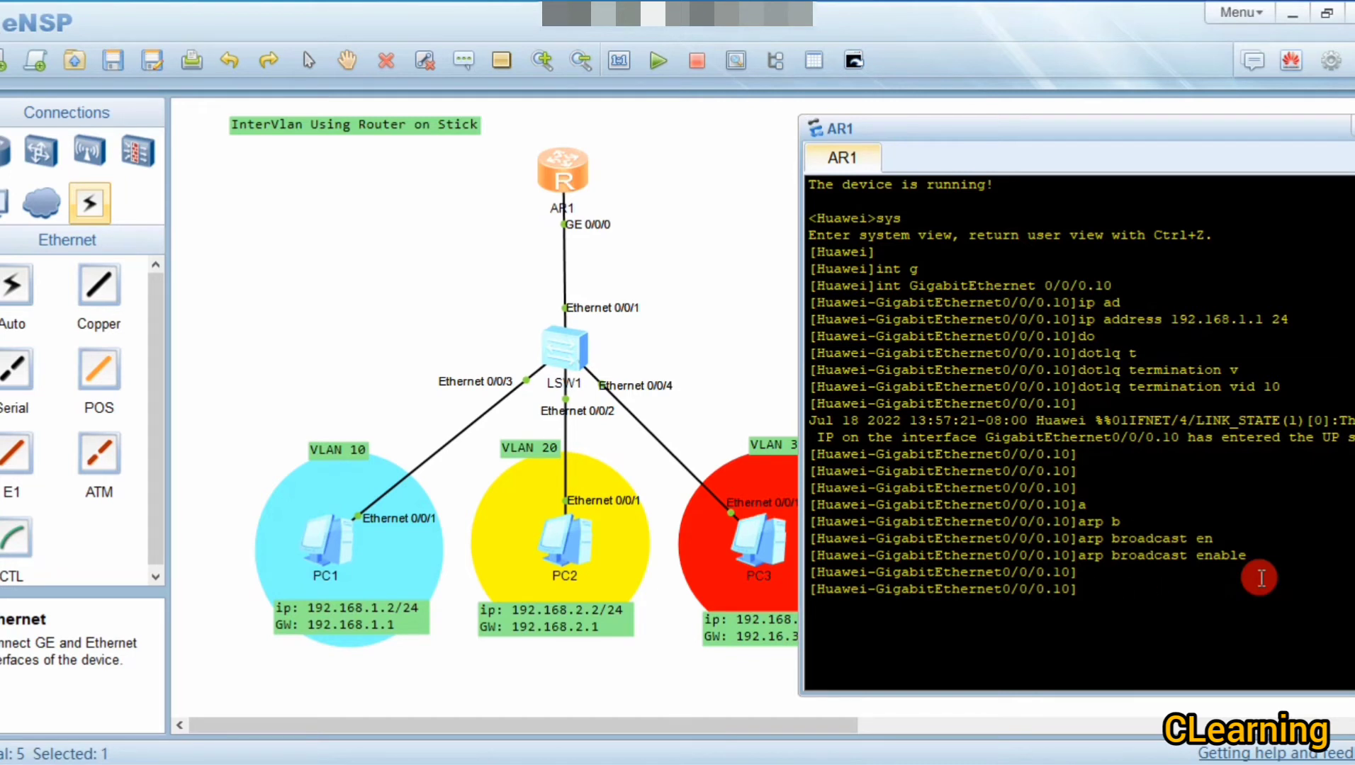
# Step: Leave subinterface GigabitEthernet 0/0/0.10 and enter subinterface GigabitEthernet 0/0/0.20 on router AR1
pyautogui.write('q')
pyautogui.press('Return')
pyautogui.press('Return')
pyautogui.press('Return')
pyautogui.press('Return')
pyautogui.write('int g')
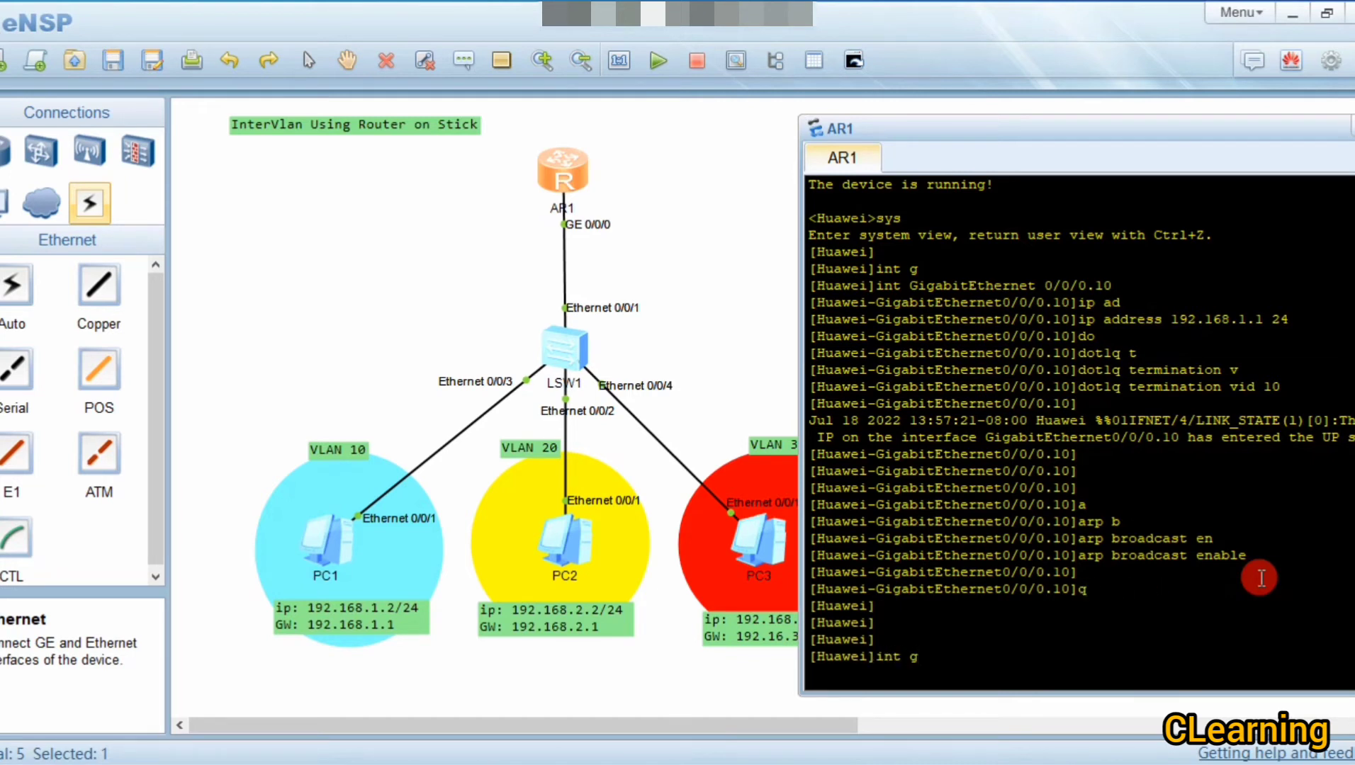
pyautogui.press('Tab')
pyautogui.write('0')
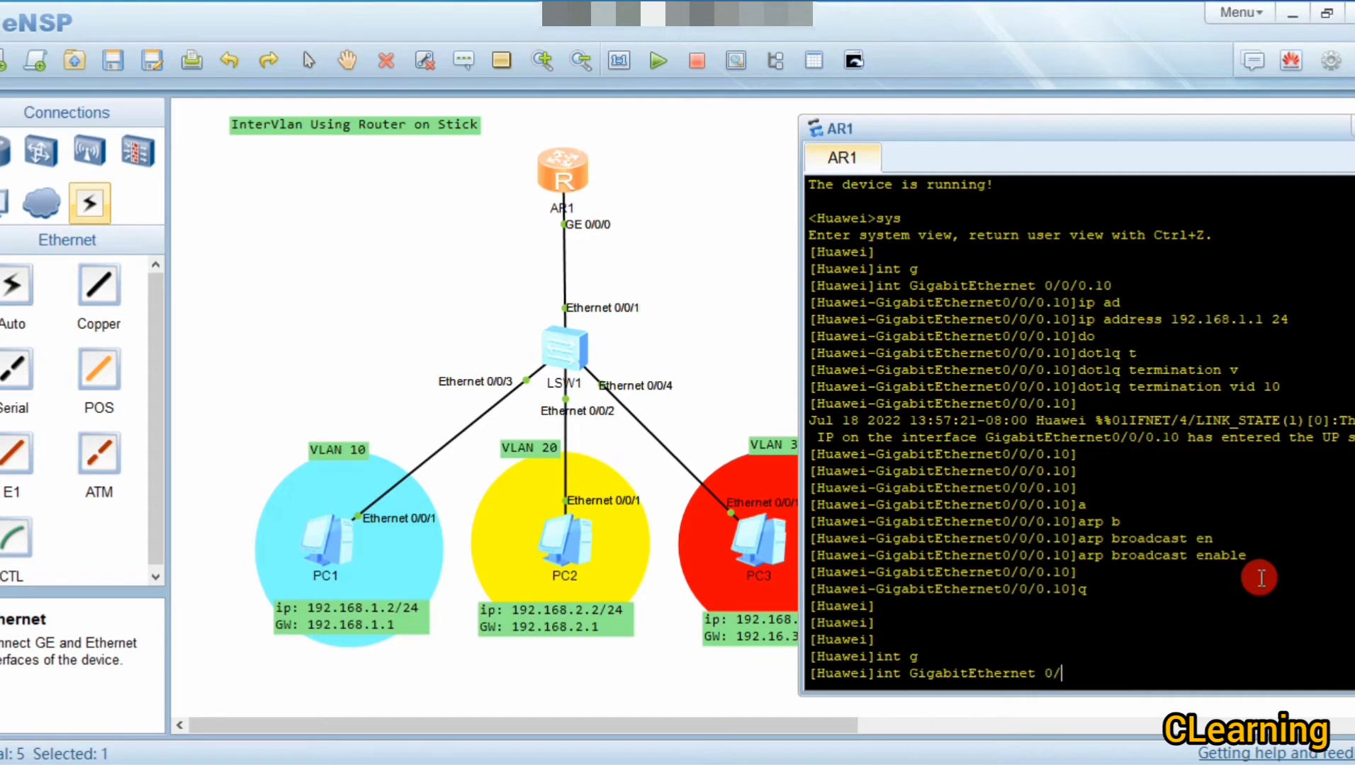
pyautogui.write('/0/0.20')
pyautogui.press('Return')
# Step: Assign IP address 192.168.2.1 with prefix length 24 to subinterface GigabitEthernet 0/0/0.20
pyautogui.write('i')
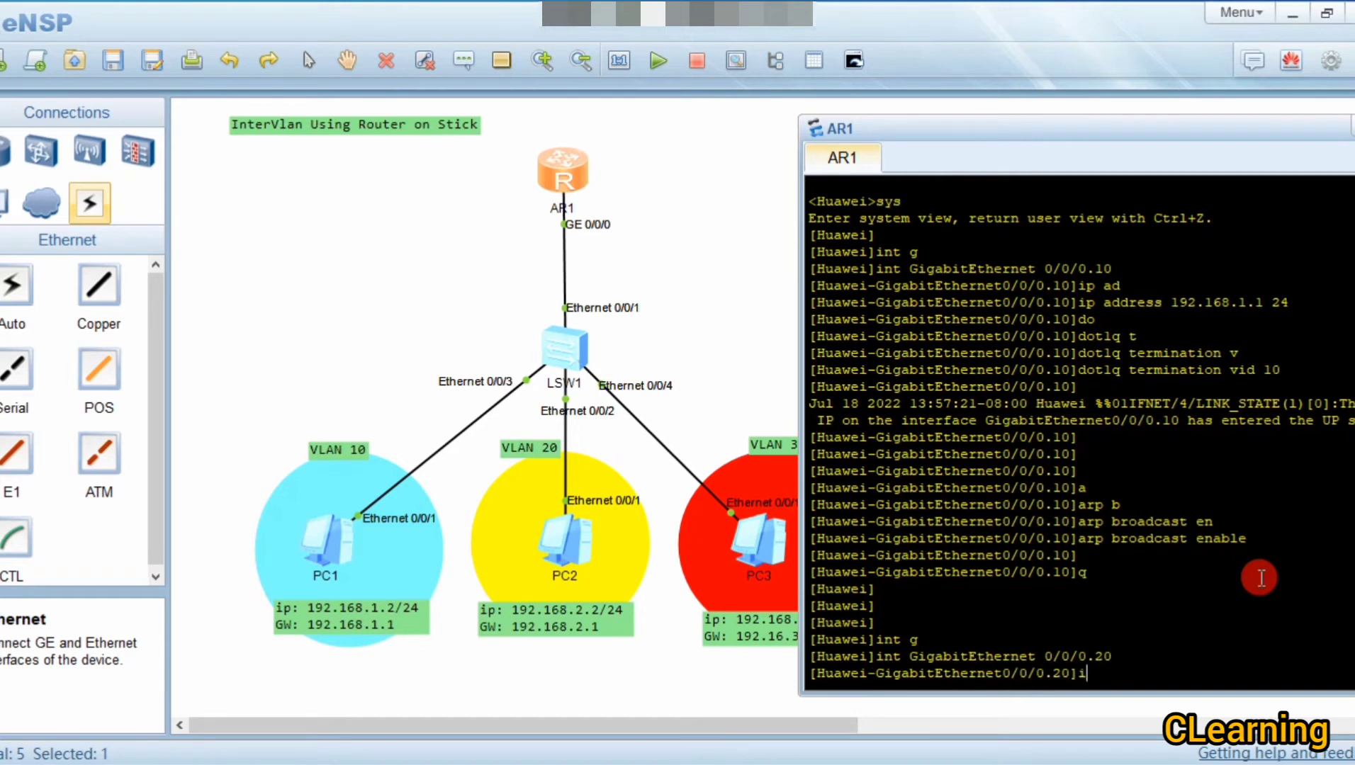
pyautogui.write('p a')
pyautogui.press('Tab')
pyautogui.press('BackSpace')
pyautogui.press('BackSpace')
pyautogui.press('BackSpace')
pyautogui.press('BackSpace')
pyautogui.press('BackSpace')
pyautogui.press('BackSpace')
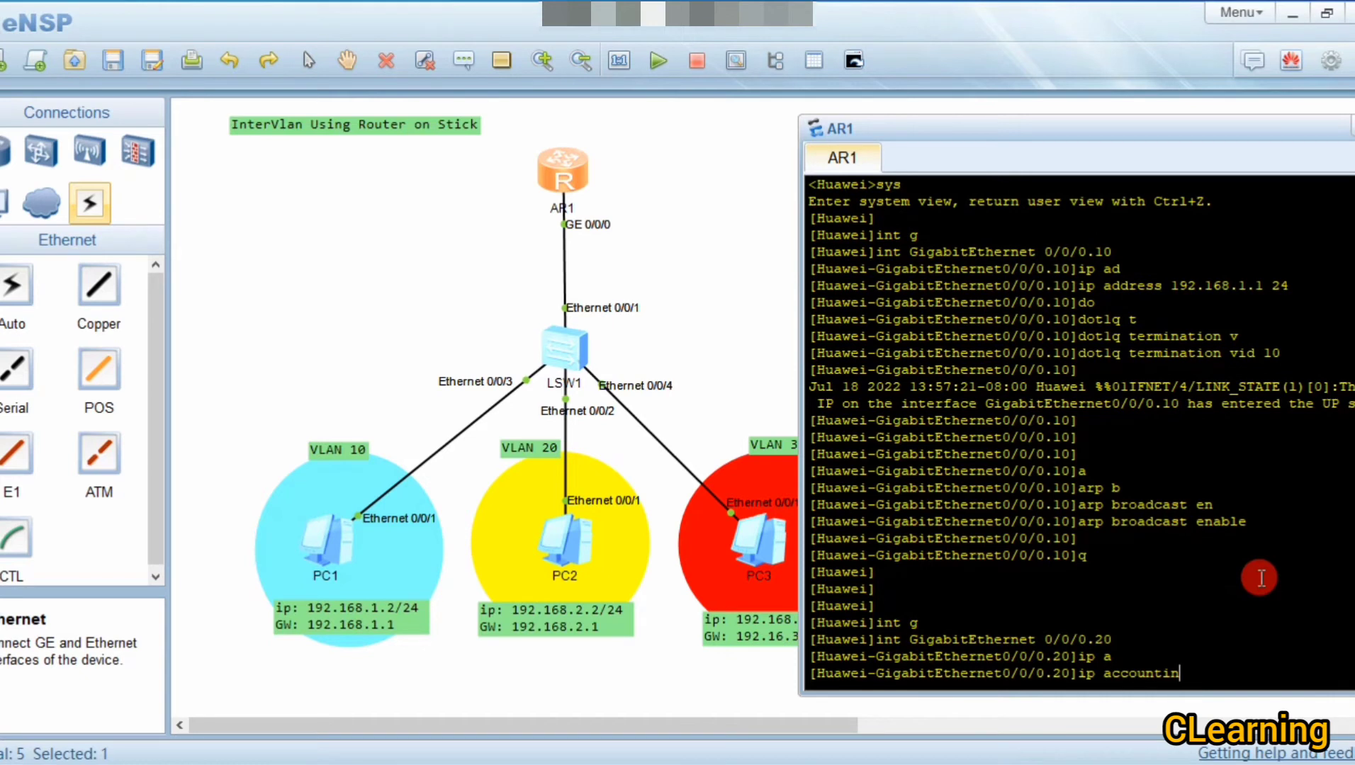
pyautogui.press('BackSpace')
pyautogui.press('BackSpace')
pyautogui.press('BackSpace')
pyautogui.write('d')
pyautogui.press('Tab')
pyautogui.write('19')
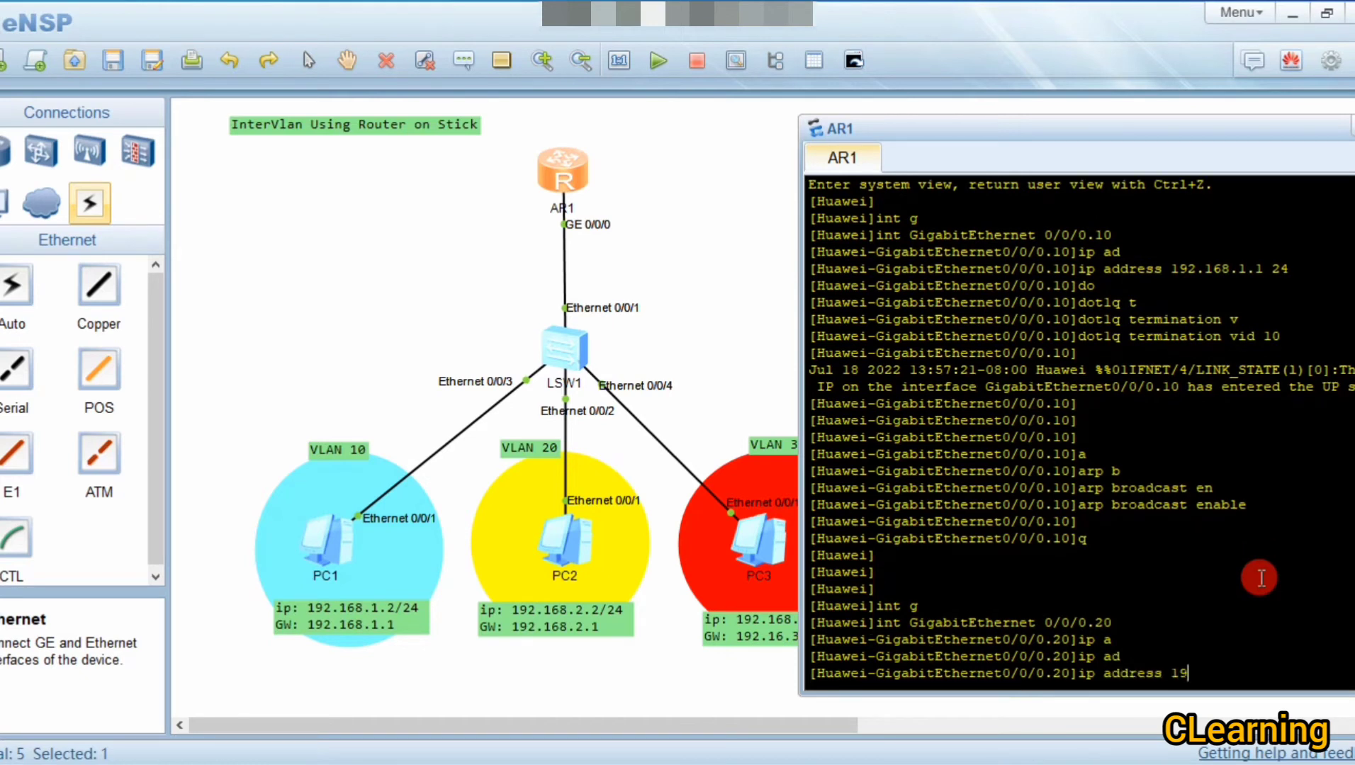
pyautogui.write('2.168.2.1 24')
pyautogui.press('Return')
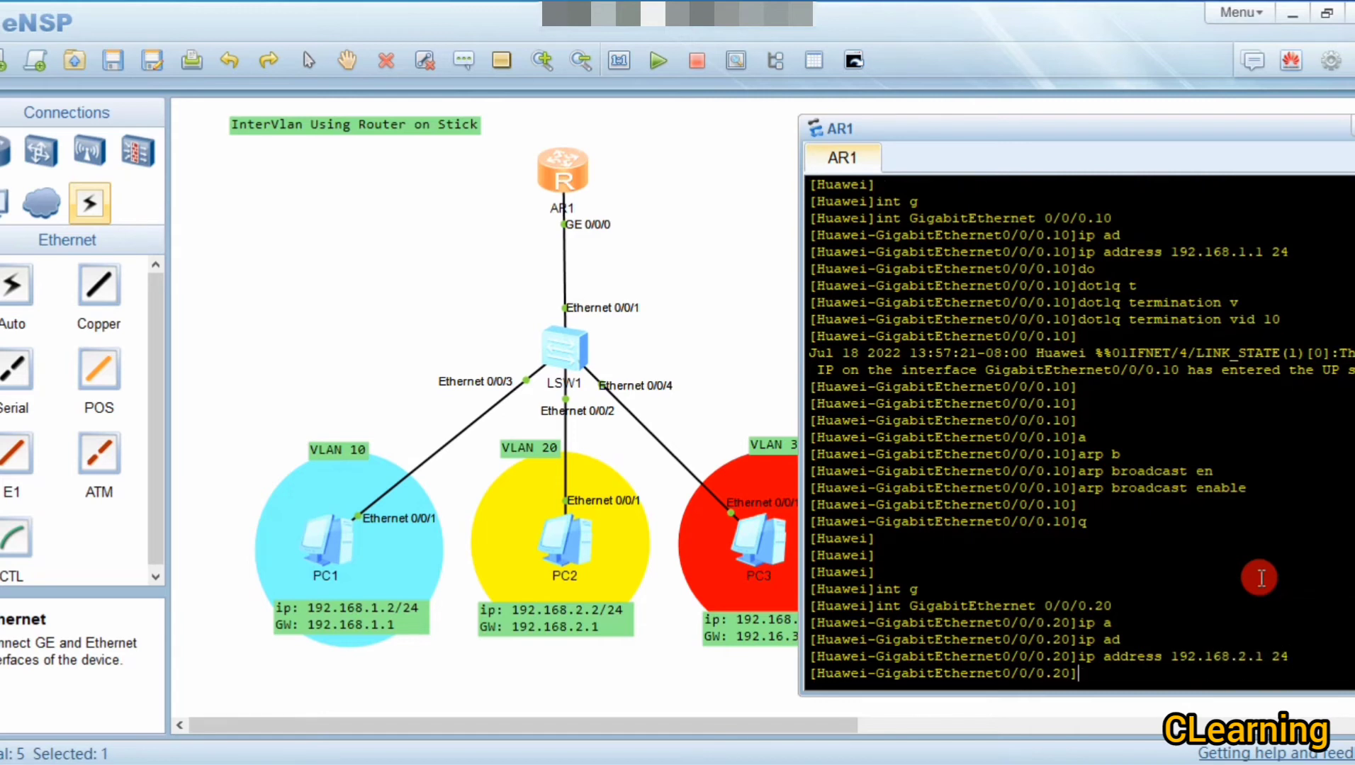
# Step: Try to enable ARP broadcast on subinterface GigabitEthernet 0/0/0.20 without a dot1q termination
pyautogui.write('ar')
pyautogui.press('Tab')
pyautogui.write('b')
pyautogui.press('Tab')
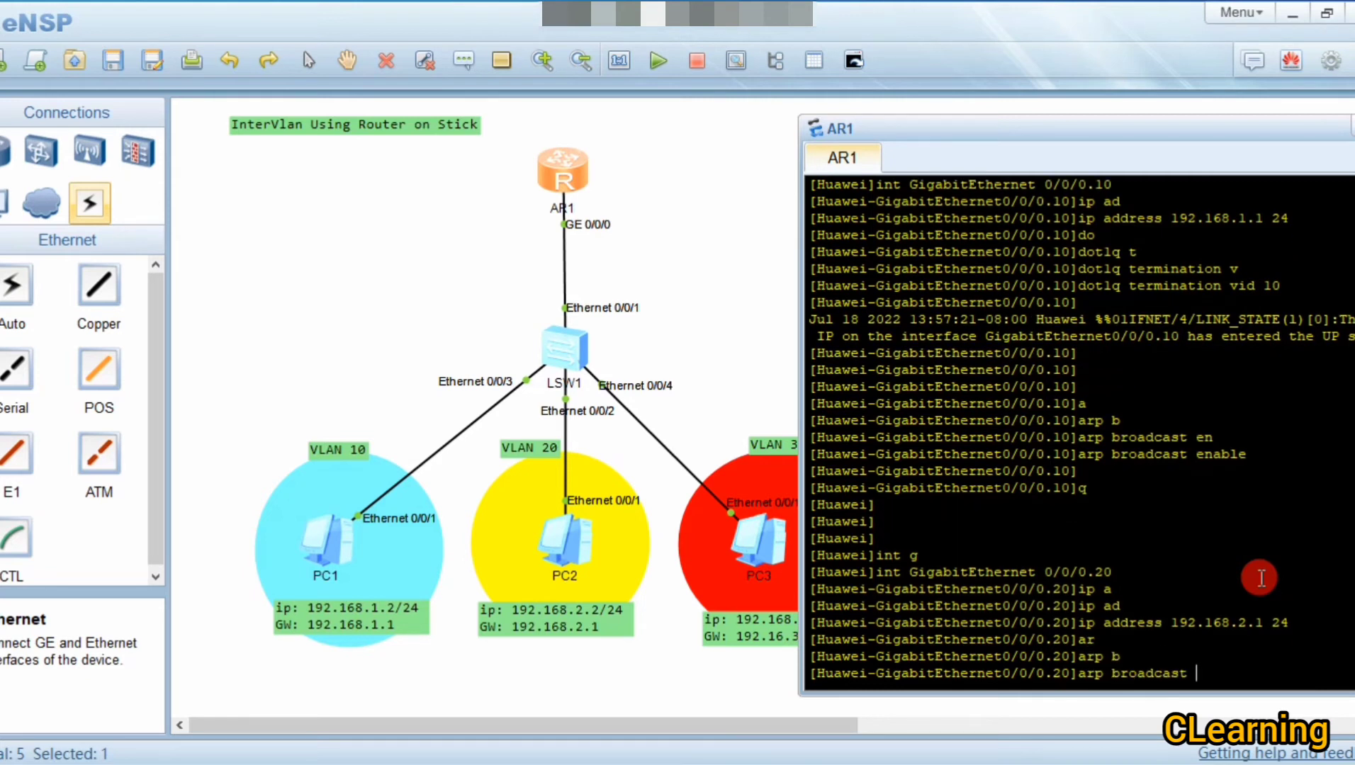
pyautogui.write('e')
pyautogui.press('Tab')
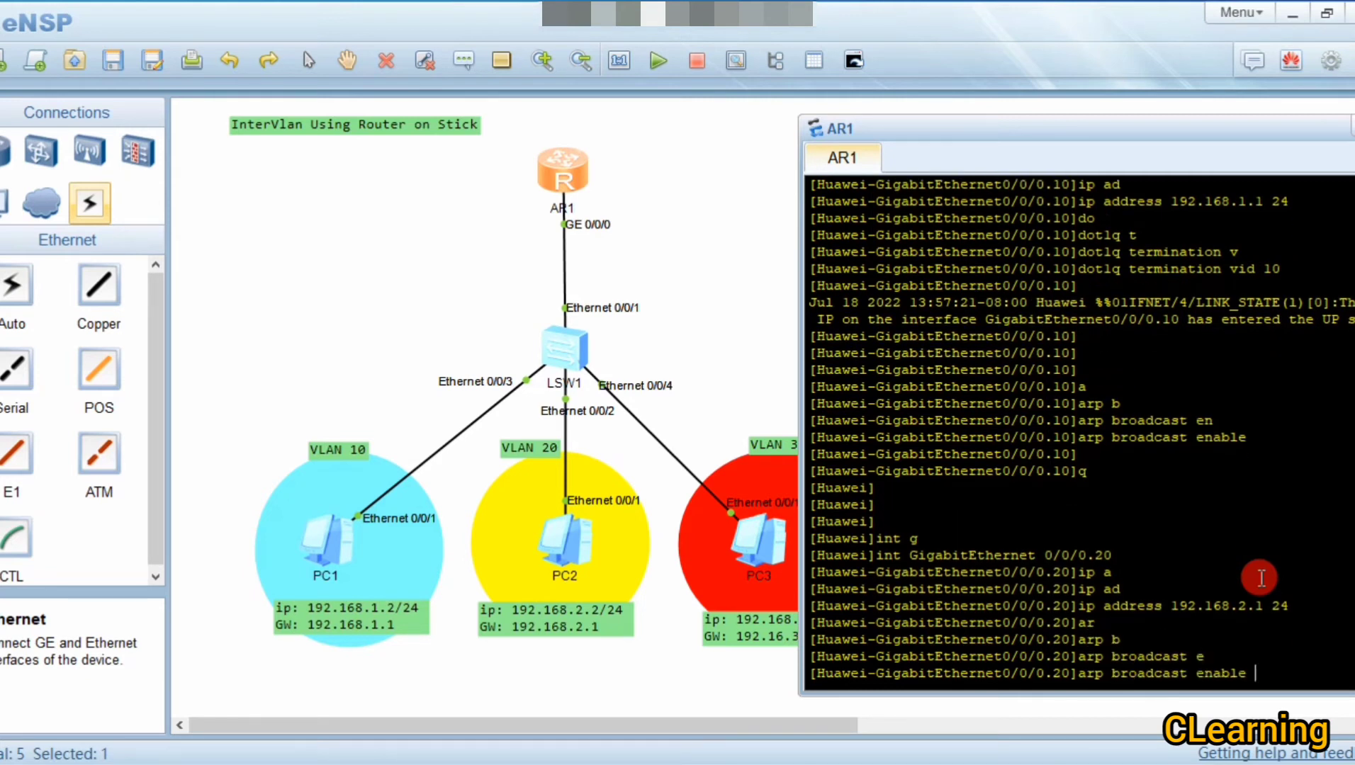
pyautogui.press('Return')
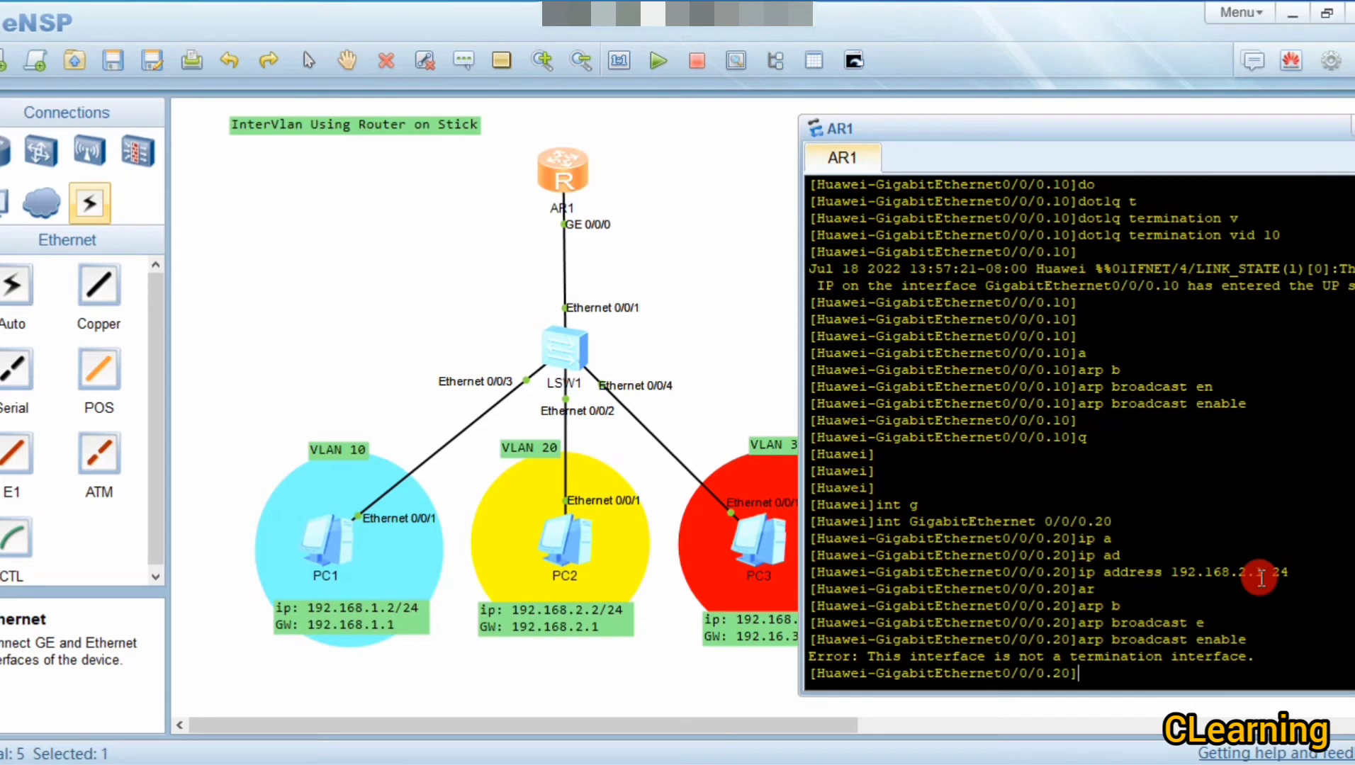
# Step: Set dot1q termination with VID 20 on subinterface GigabitEthernet 0/0/0.20
pyautogui.write('d')
pyautogui.press('Tab')
pyautogui.write('ot1')
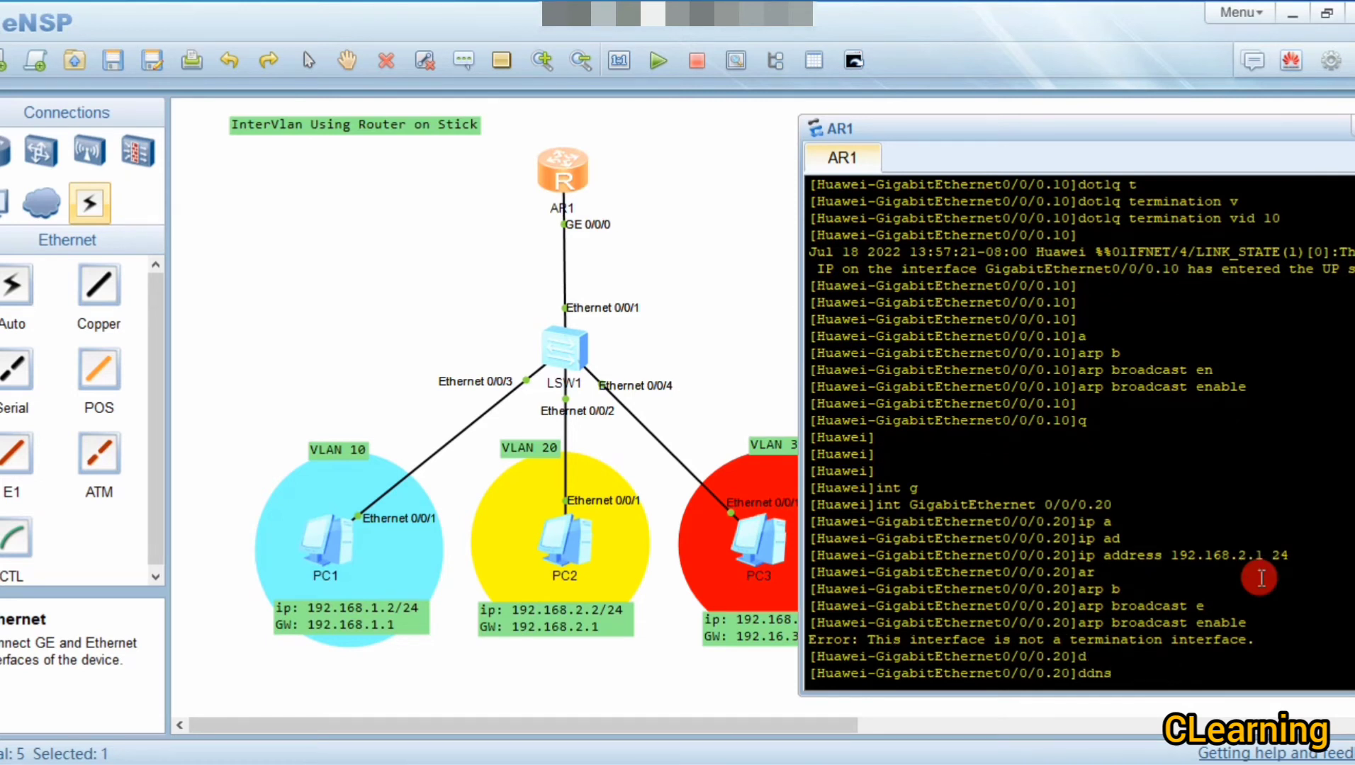
pyautogui.press('BackSpace')
pyautogui.press('BackSpace')
pyautogui.press('BackSpace')
pyautogui.write('o')
pyautogui.press('Tab')
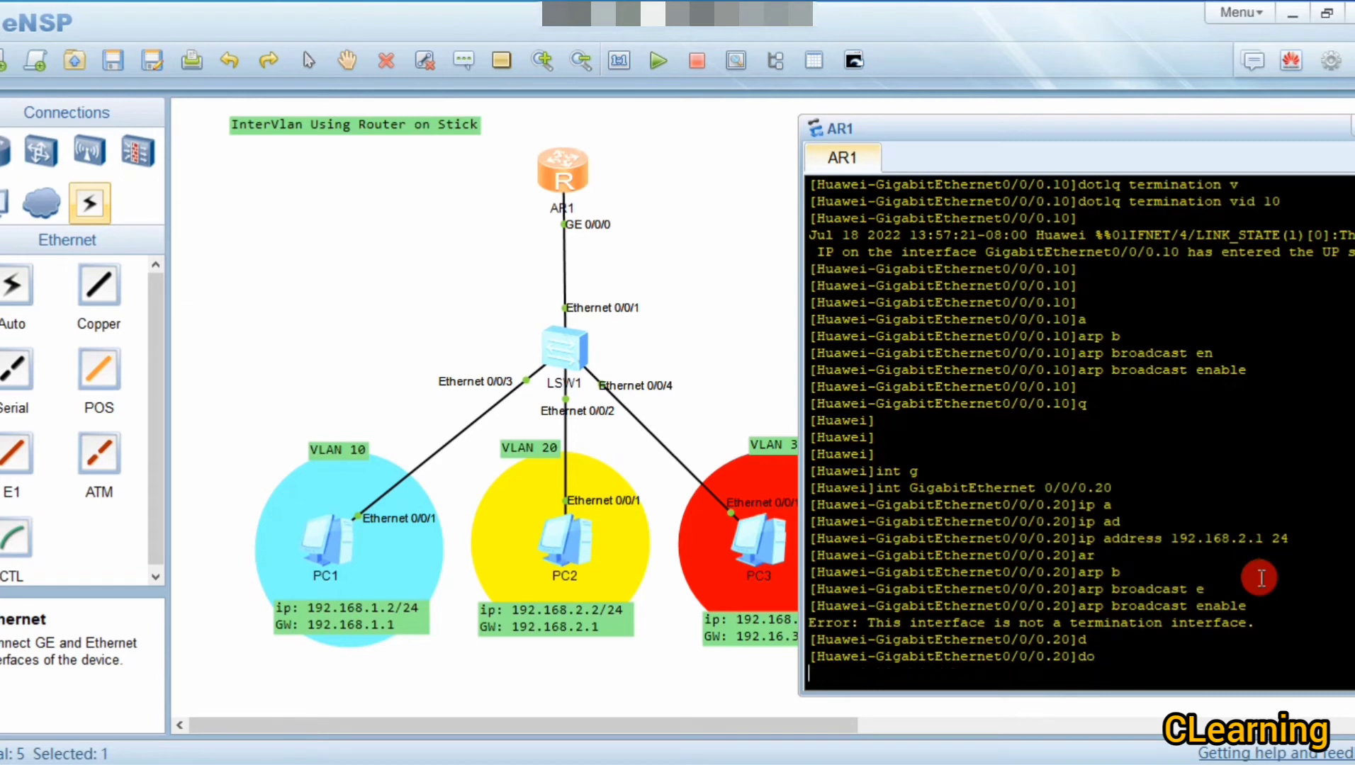
pyautogui.write('tEthernet0/0/0.20]dotlq')
pyautogui.press('Tab')
pyautogui.write('v')
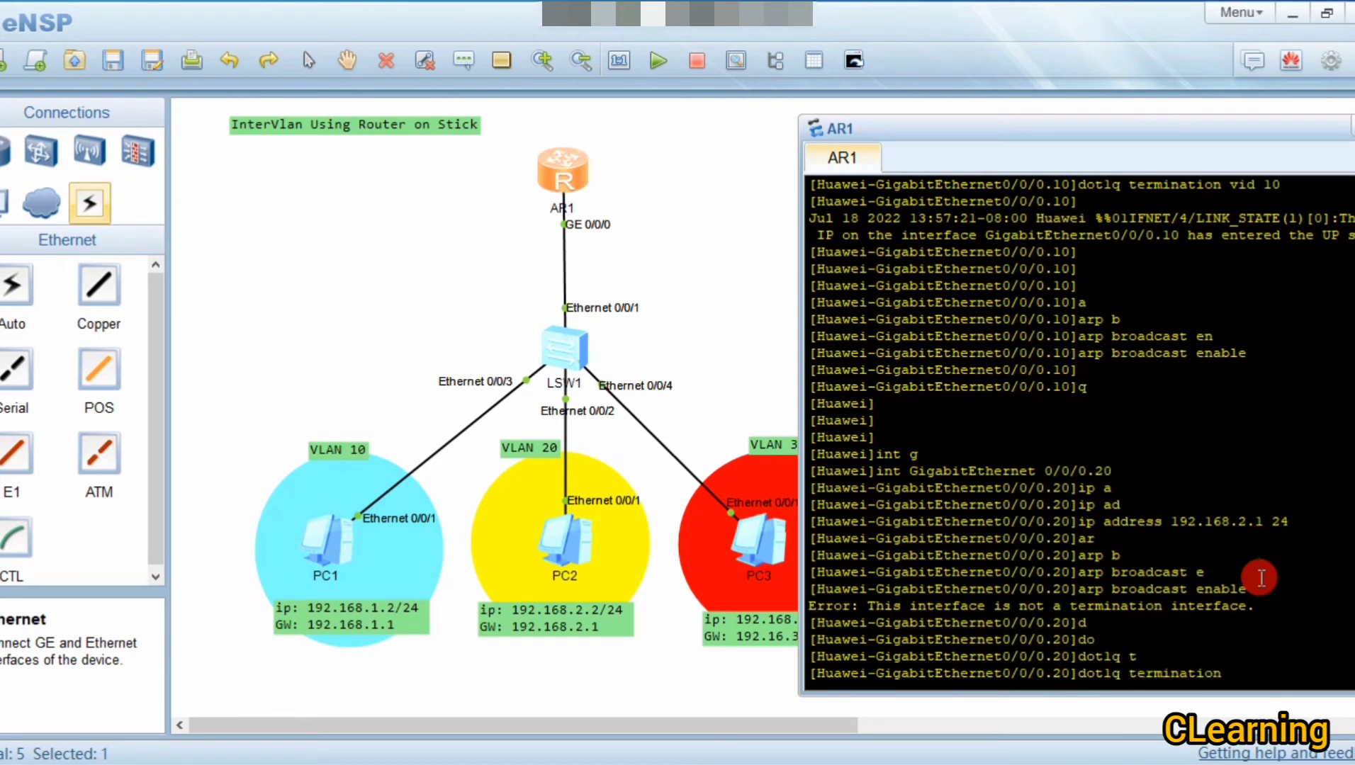
pyautogui.press('Tab')
pyautogui.write('20')
pyautogui.press('Return')
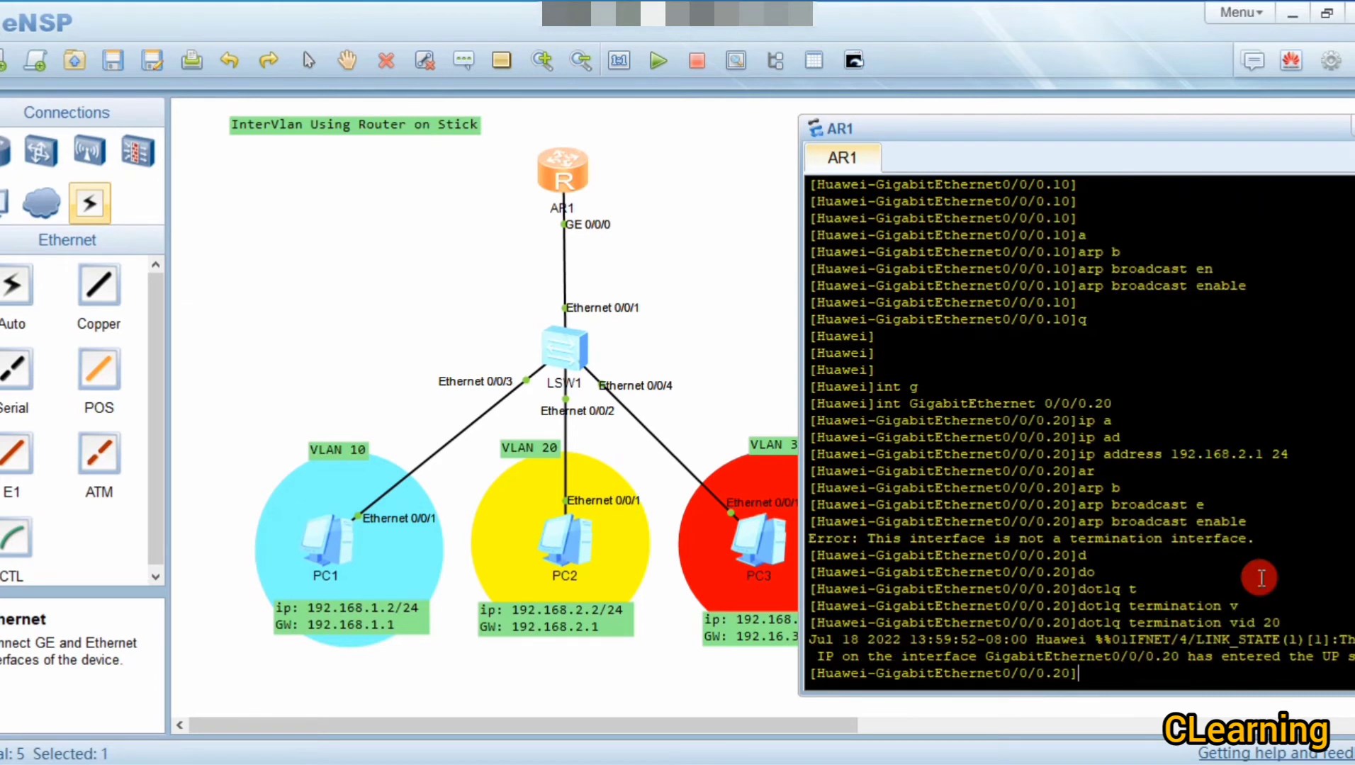
# Step: Enable ARP broadcast on subinterface GigabitEthernet 0/0/0.20
pyautogui.write('arp broadcast enable')
pyautogui.press('Return')
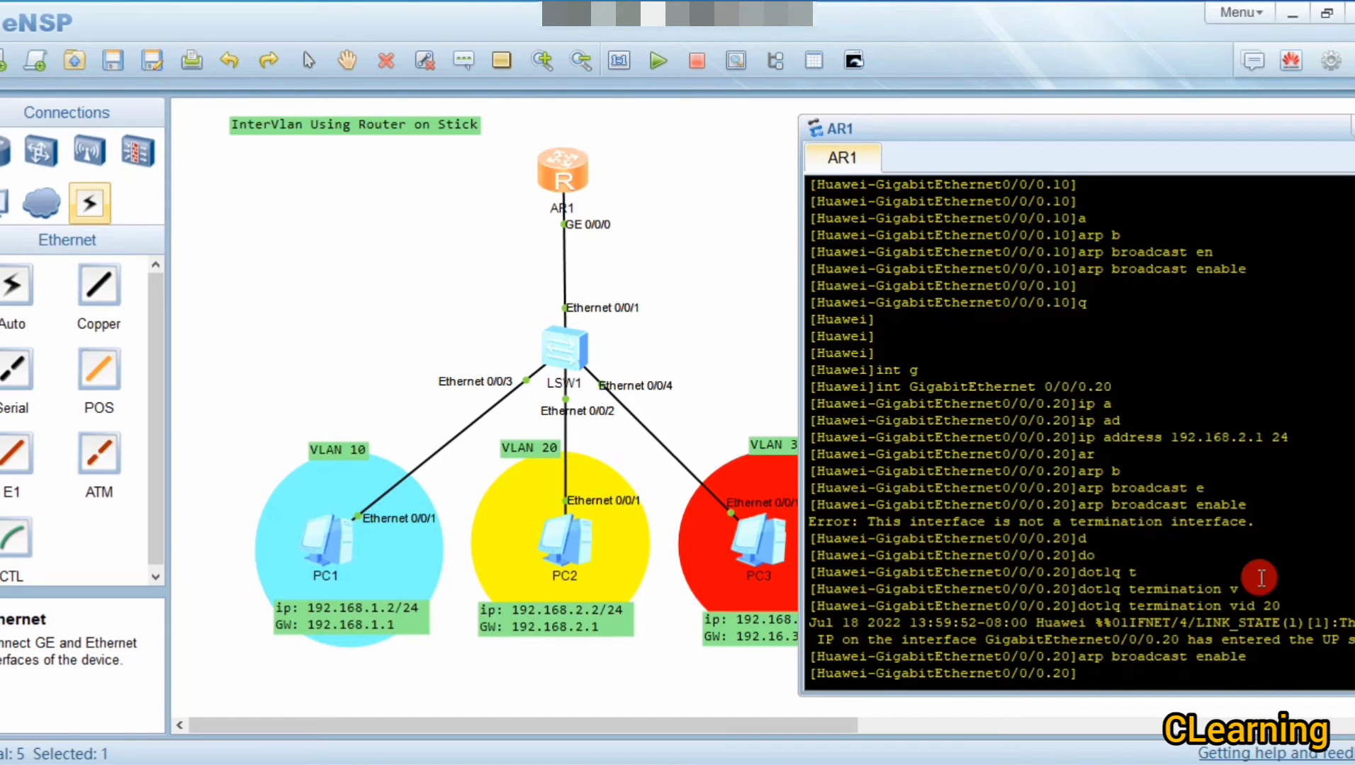
pyautogui.press('Return')
pyautogui.press('Return')
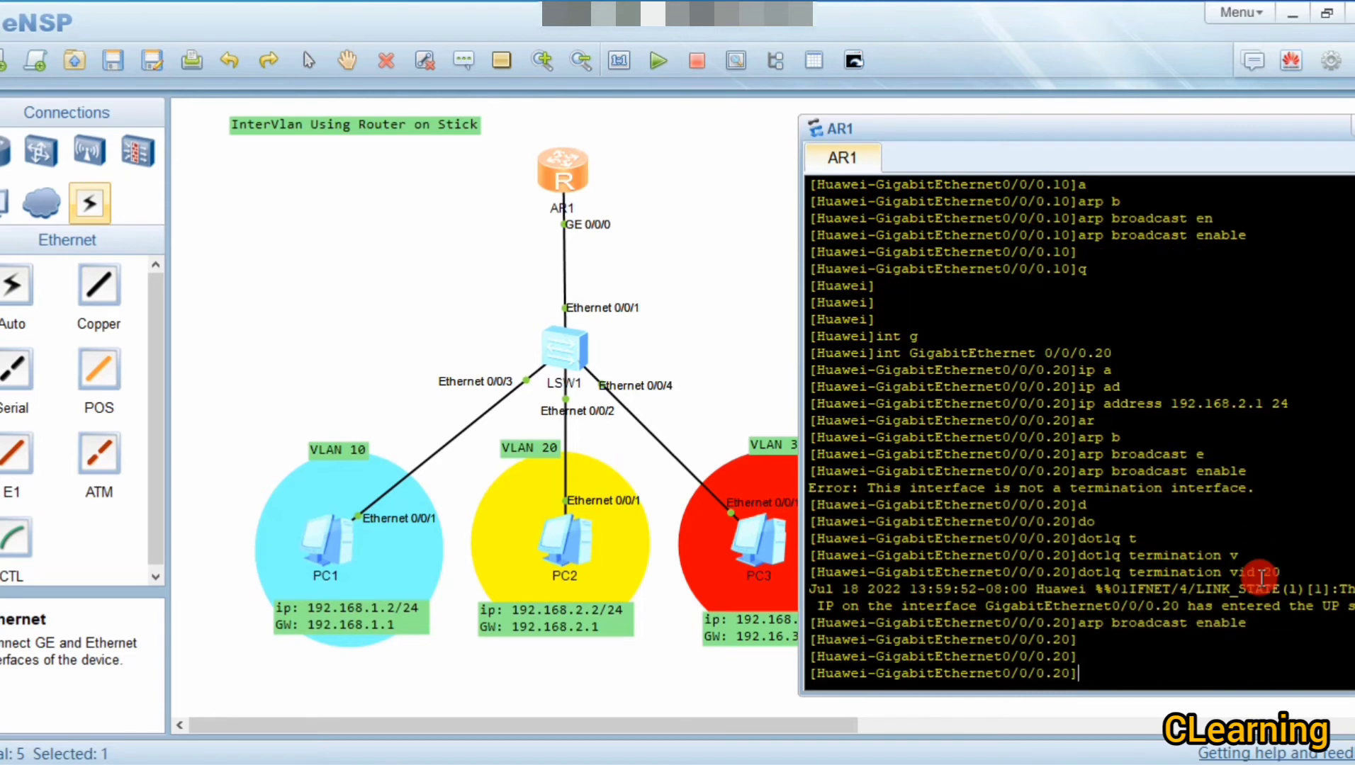
# Step: Enter subinterface GigabitEthernet 0/0/0.30 on router AR1, reusing the earlier interface command
pyautogui.press('Up')
pyautogui.press('Up')
pyautogui.press('Up')
pyautogui.press('Up')
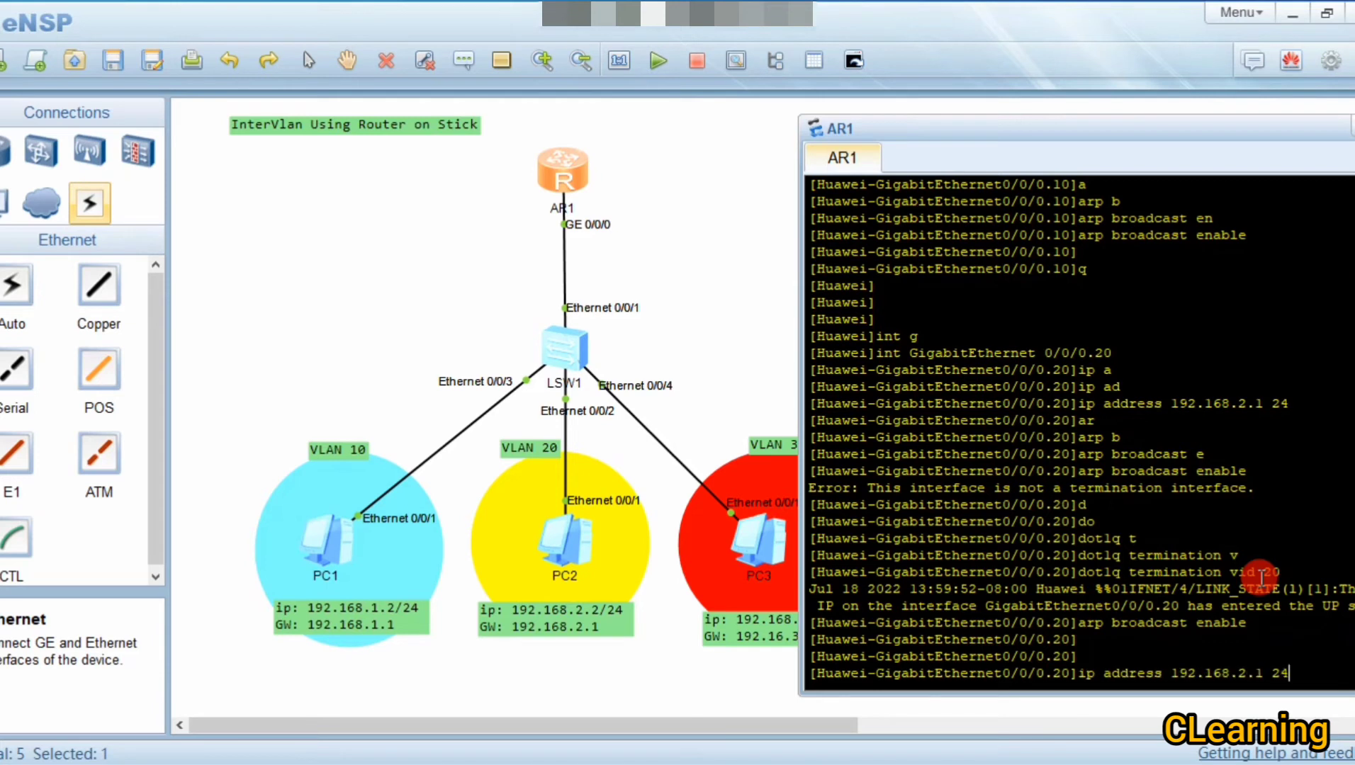
pyautogui.press('BackSpace')
pyautogui.press('BackSpace')
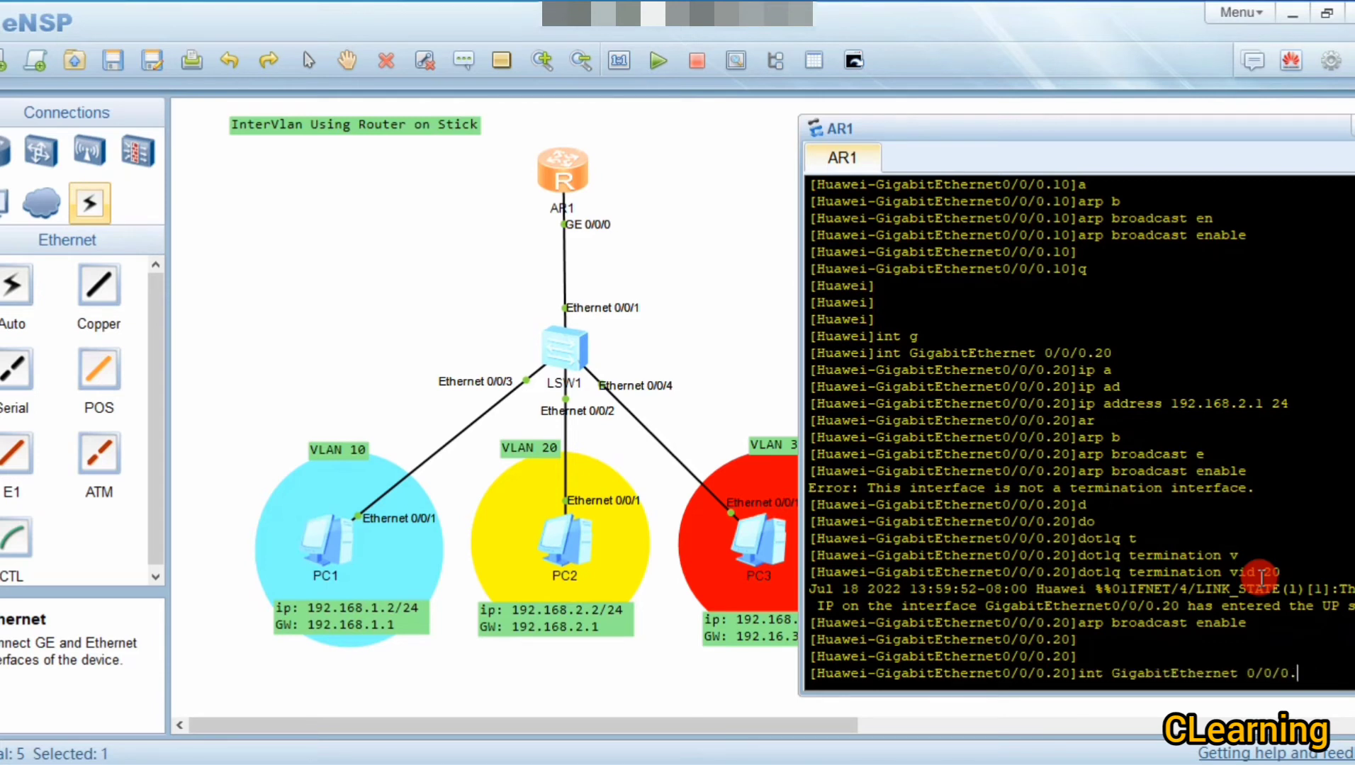
pyautogui.write('30')
pyautogui.press('Return')
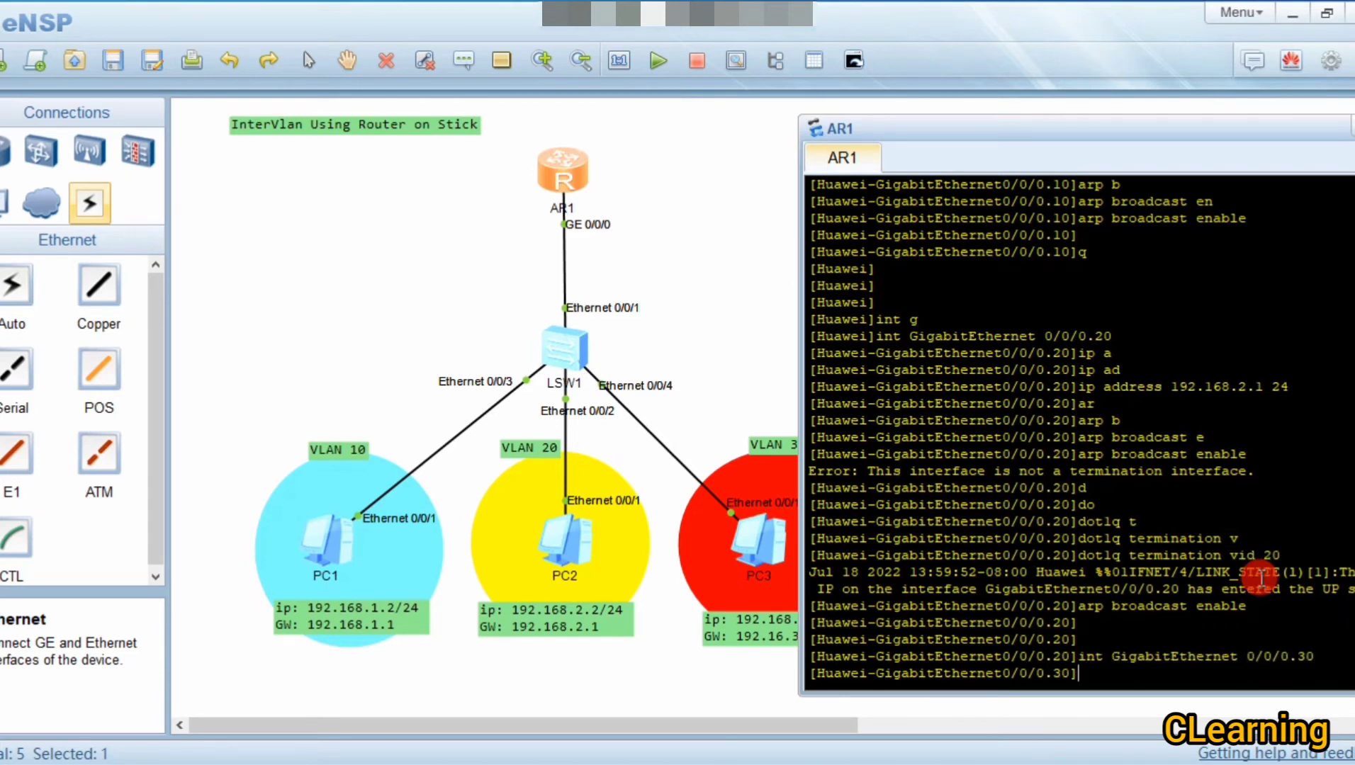
# Step: Assign IP address 192.168.3.1 with prefix length 24 to subinterface GigabitEthernet 0/0/0.30
pyautogui.write('ip ad')
pyautogui.press('Tab')
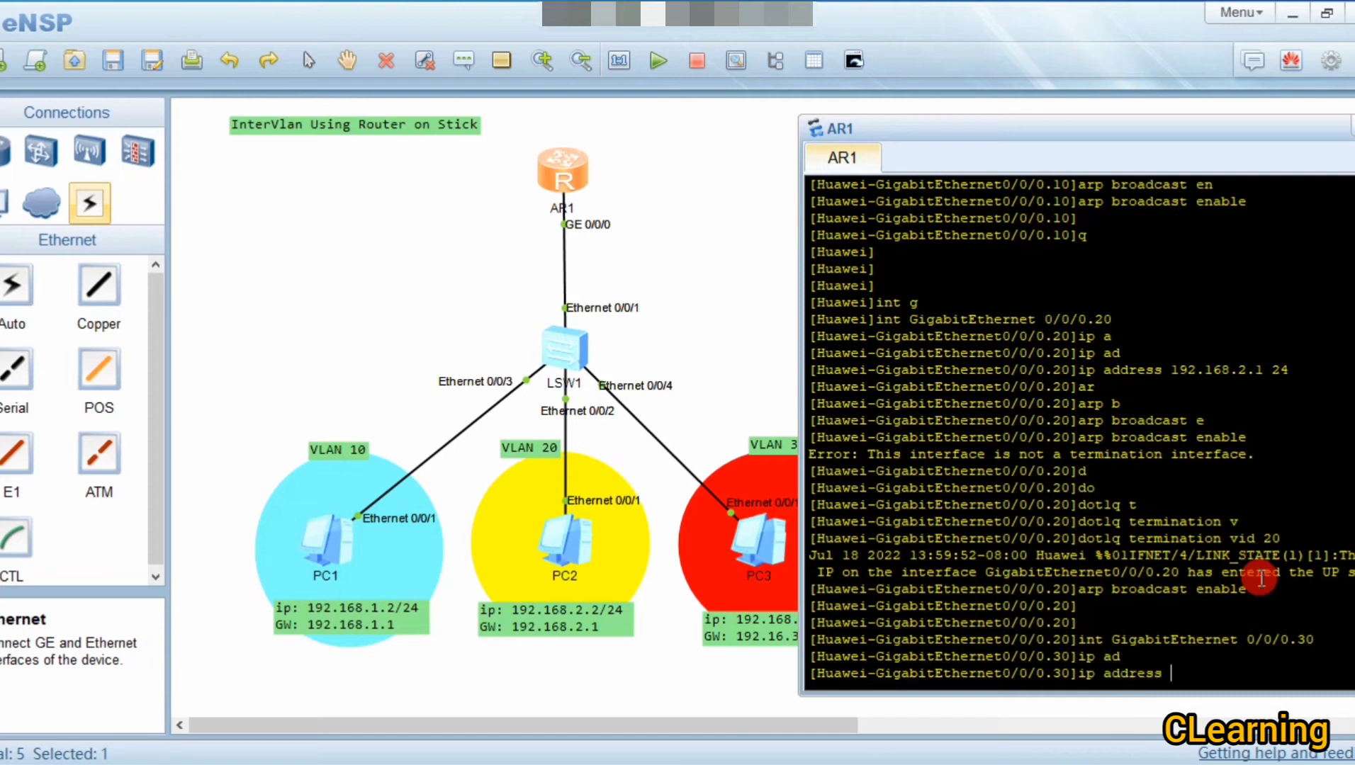
pyautogui.write('192.168.3.1 24')
pyautogui.press('Return')
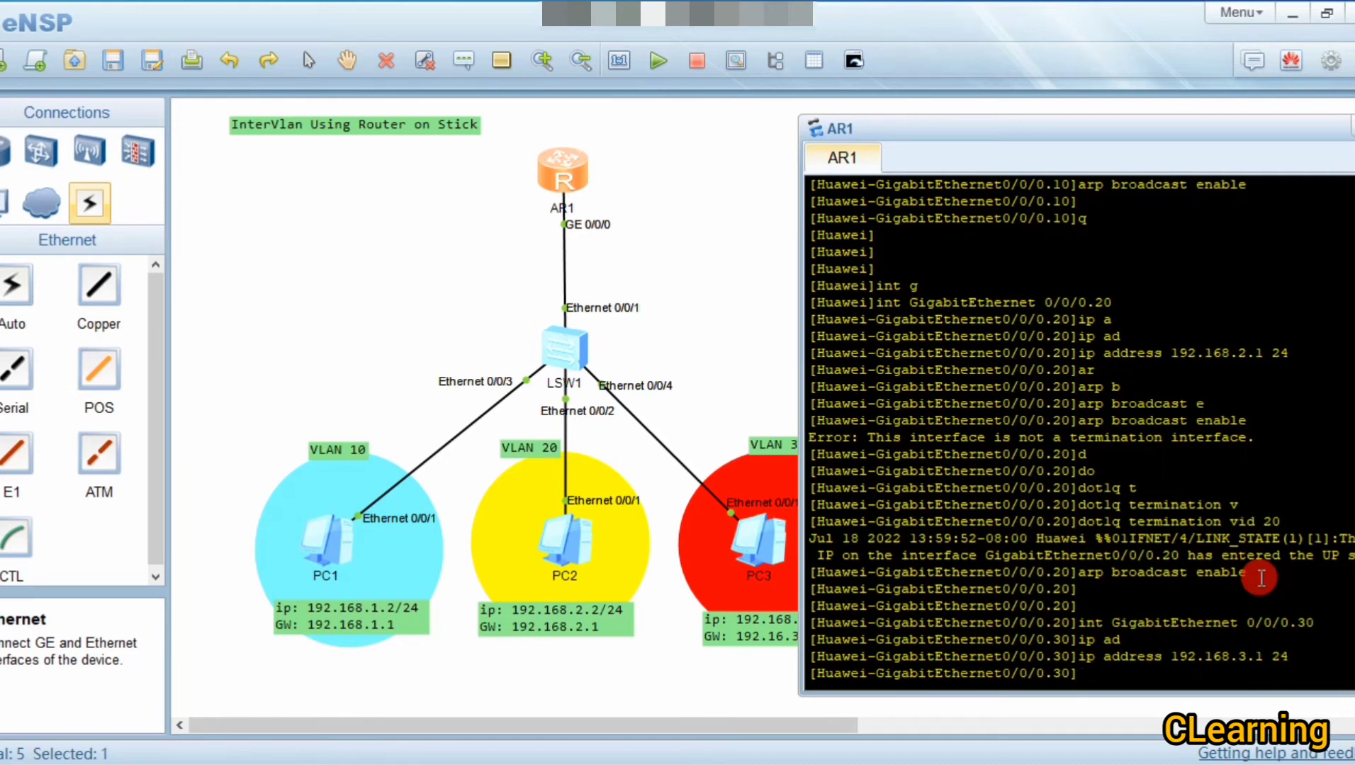
# Step: Set dot1q termination with VID 30 on subinterface GigabitEthernet 0/0/0.30
pyautogui.write('do')
pyautogui.press('Tab')
pyautogui.write('t')
pyautogui.press('Tab')
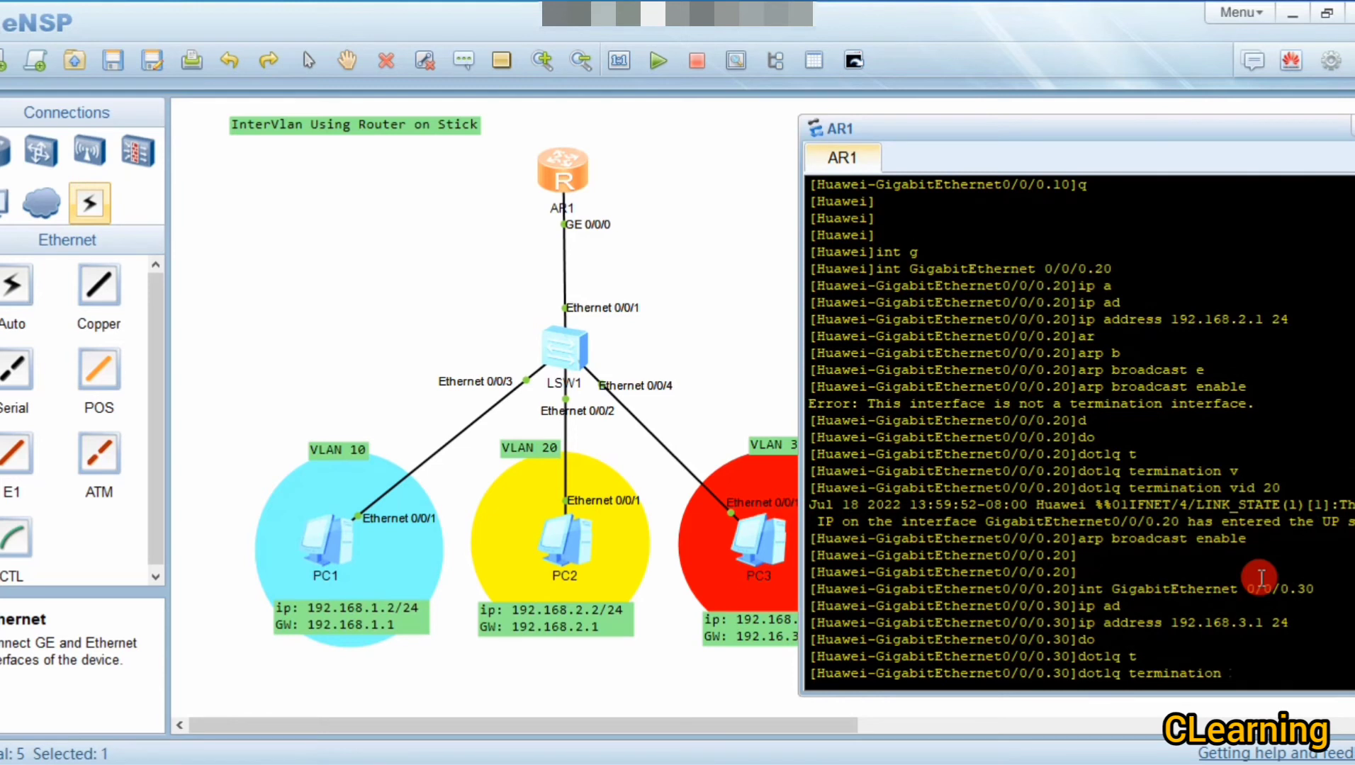
pyautogui.write('v')
pyautogui.press('Tab')
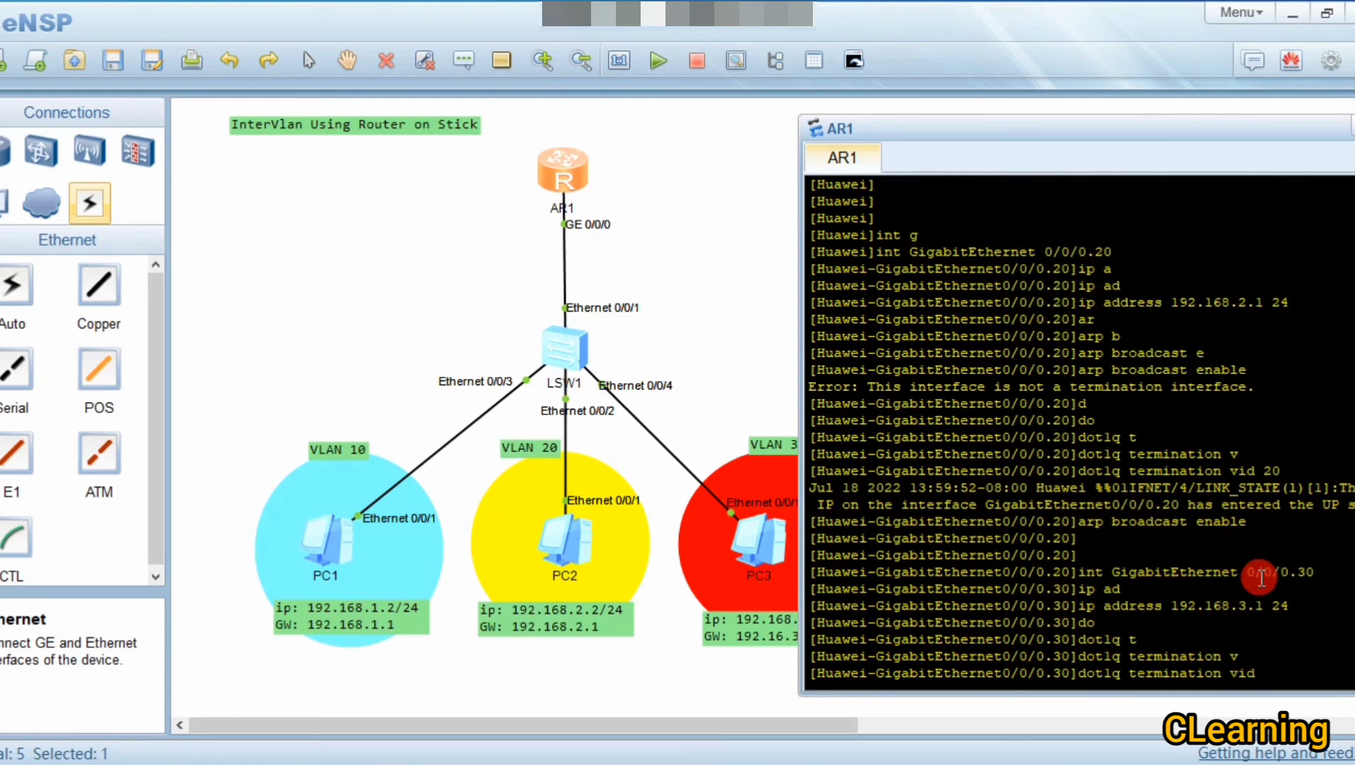
pyautogui.write('30')
pyautogui.press('Return')
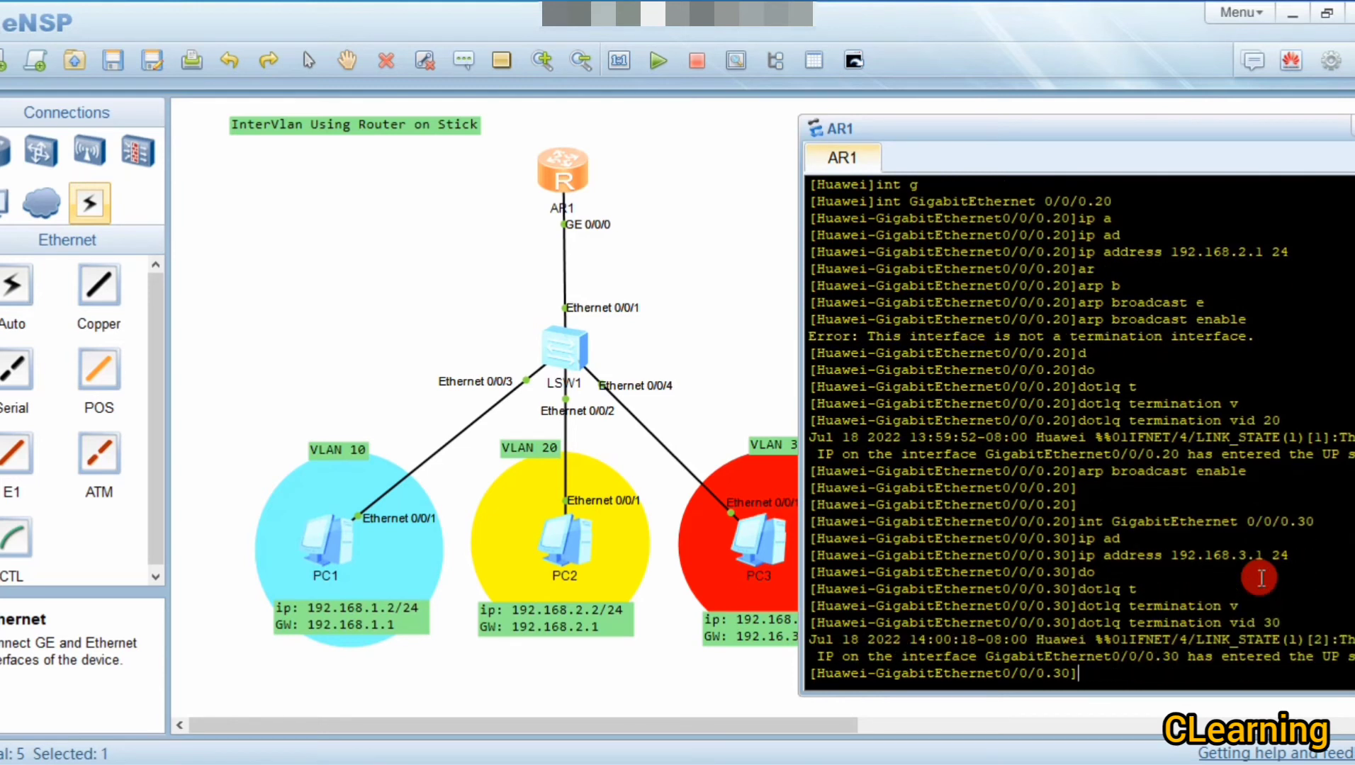
# Step: Enable ARP broadcast on subinterface GigabitEthernet 0/0/0.30 and close router AR1's console
pyautogui.write('ar')
pyautogui.press('Tab')
pyautogui.write('b')
pyautogui.press('Tab')
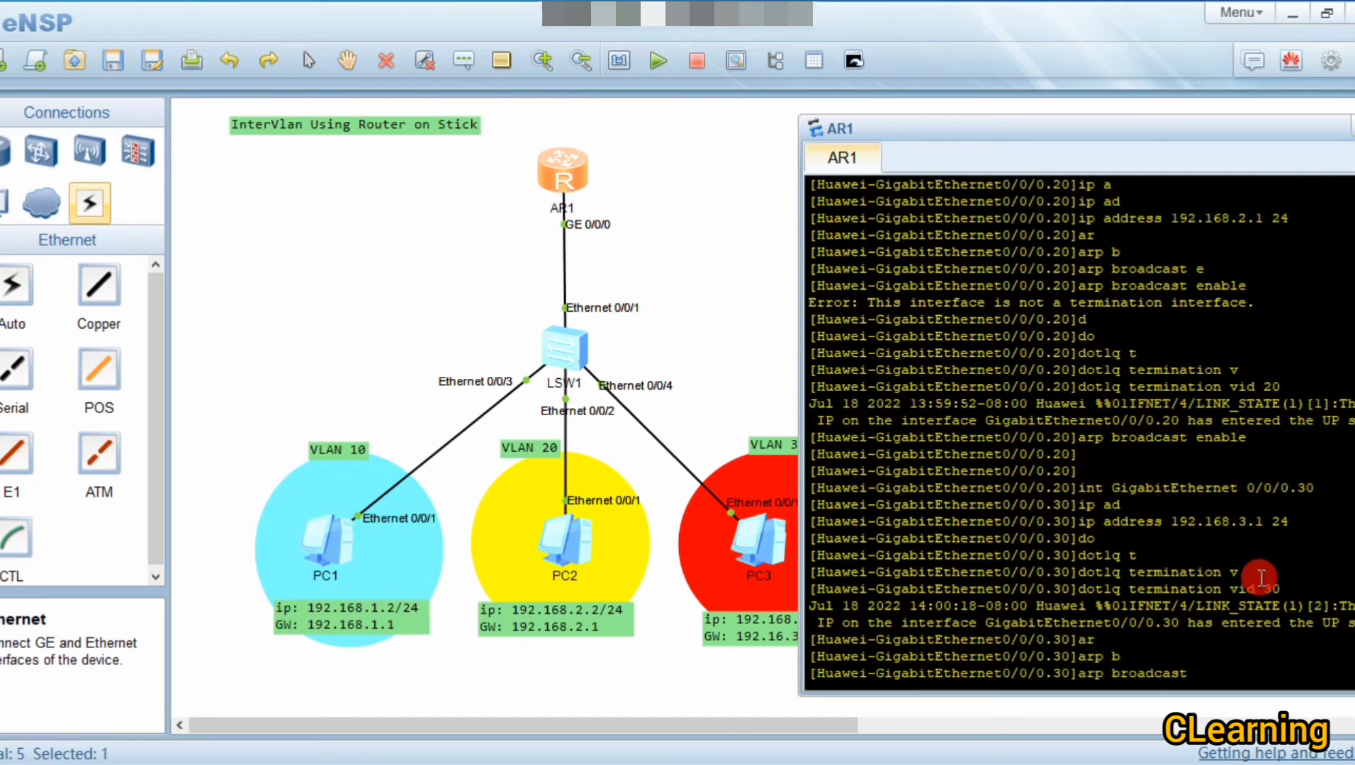
pyautogui.write('en')
pyautogui.press('Return')
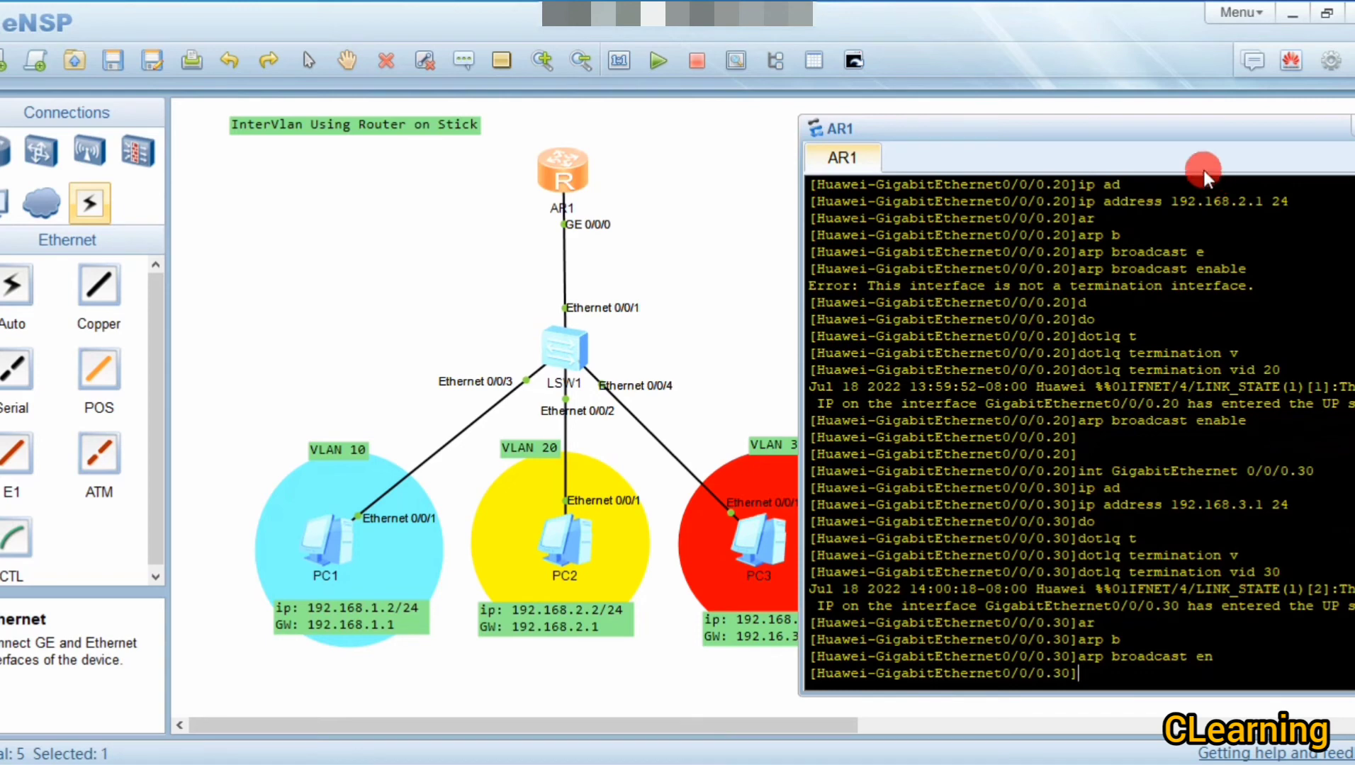
pyautogui.doubleClick(991, 122)
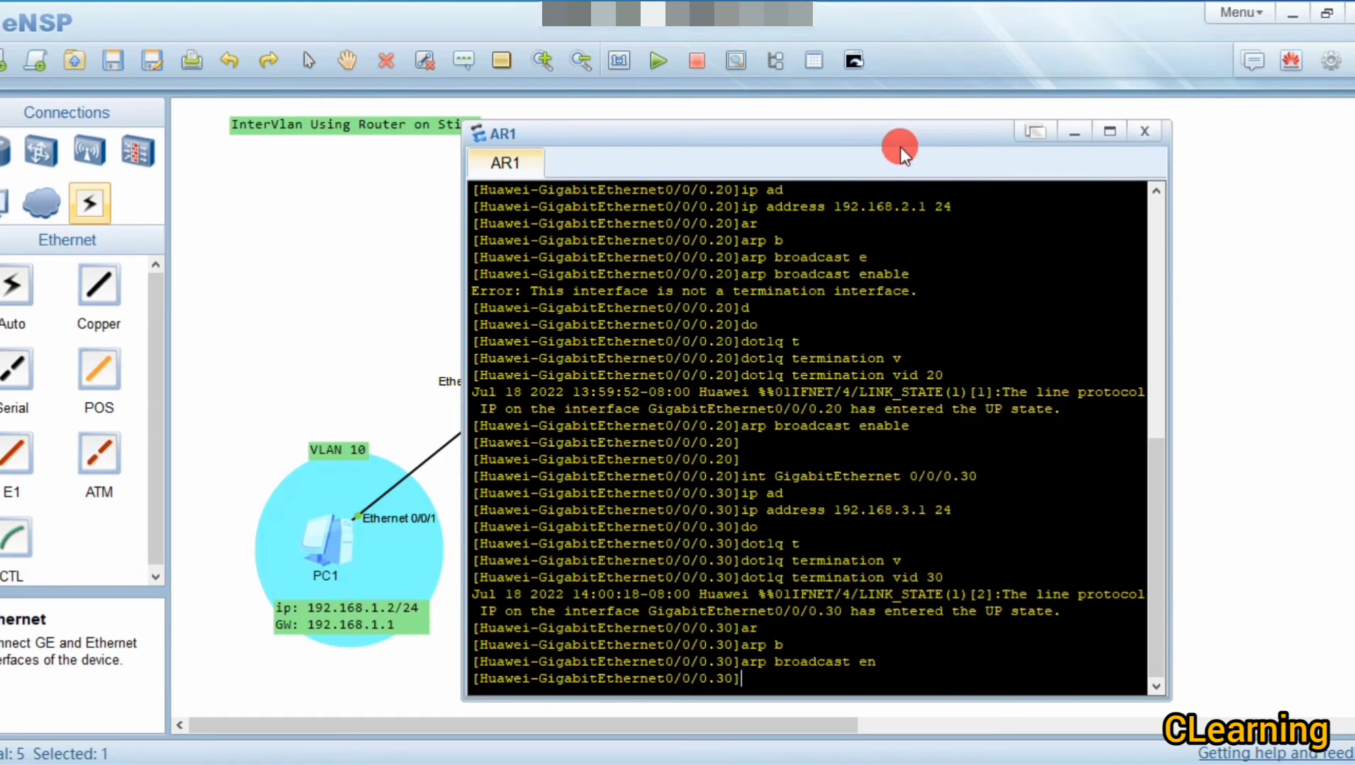
pyautogui.click(1144, 131)
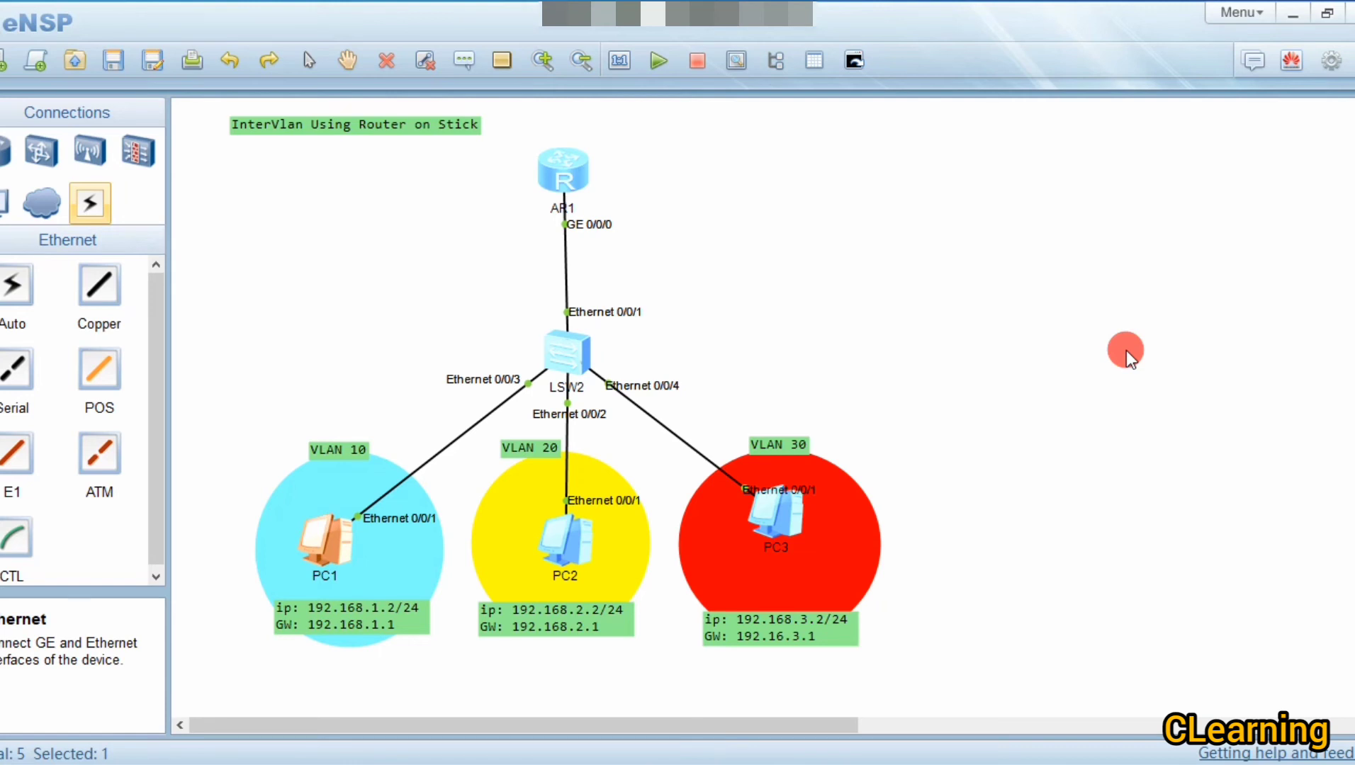
# Step: Ping the VLAN 10 gateway 192.168.1.1 from PC1's command line
pyautogui.doubleClick(321, 548)
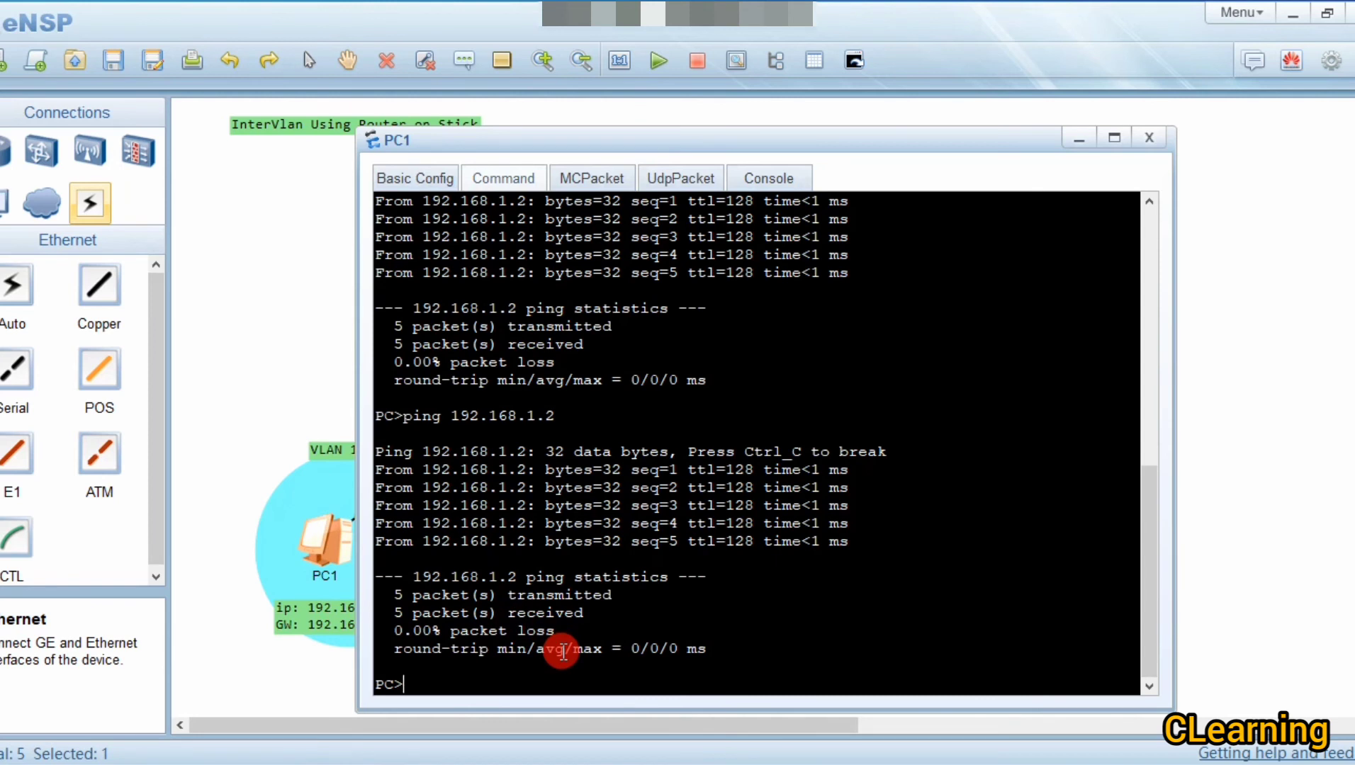
pyautogui.press('Up')
pyautogui.press('BackSpace')
pyautogui.write('192.168.1.1')
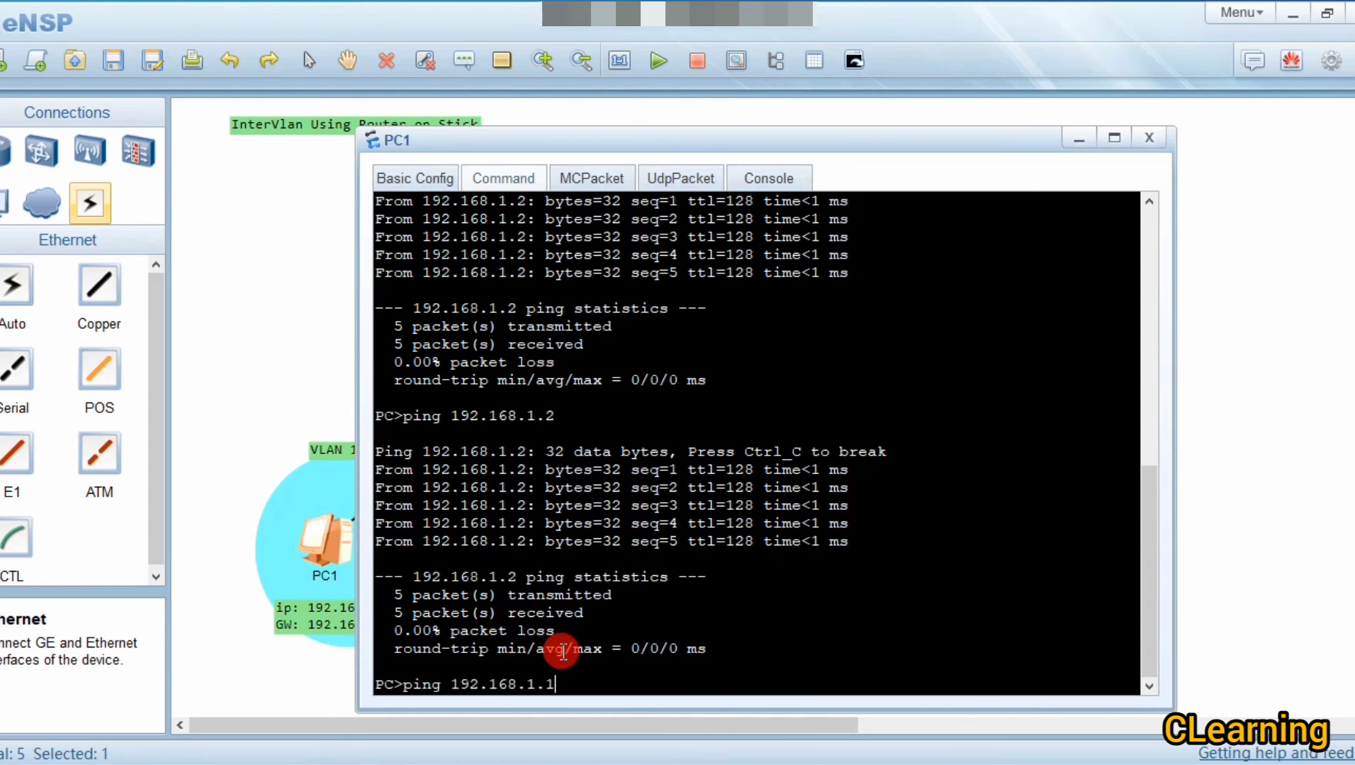
pyautogui.press('Return')
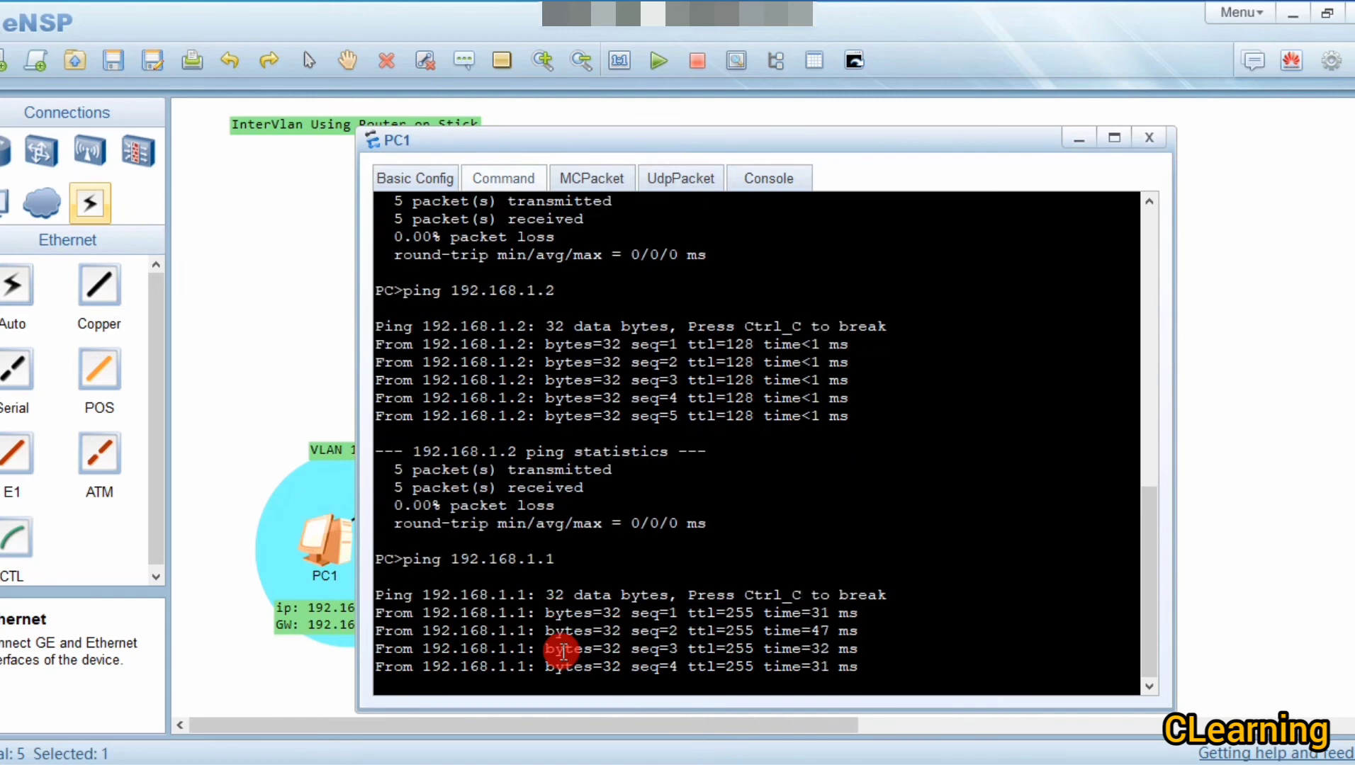
# Step: Ping the VLAN 20 gateway 192.168.2.1 from PC1, reusing the previous ping command
pyautogui.press('Up')
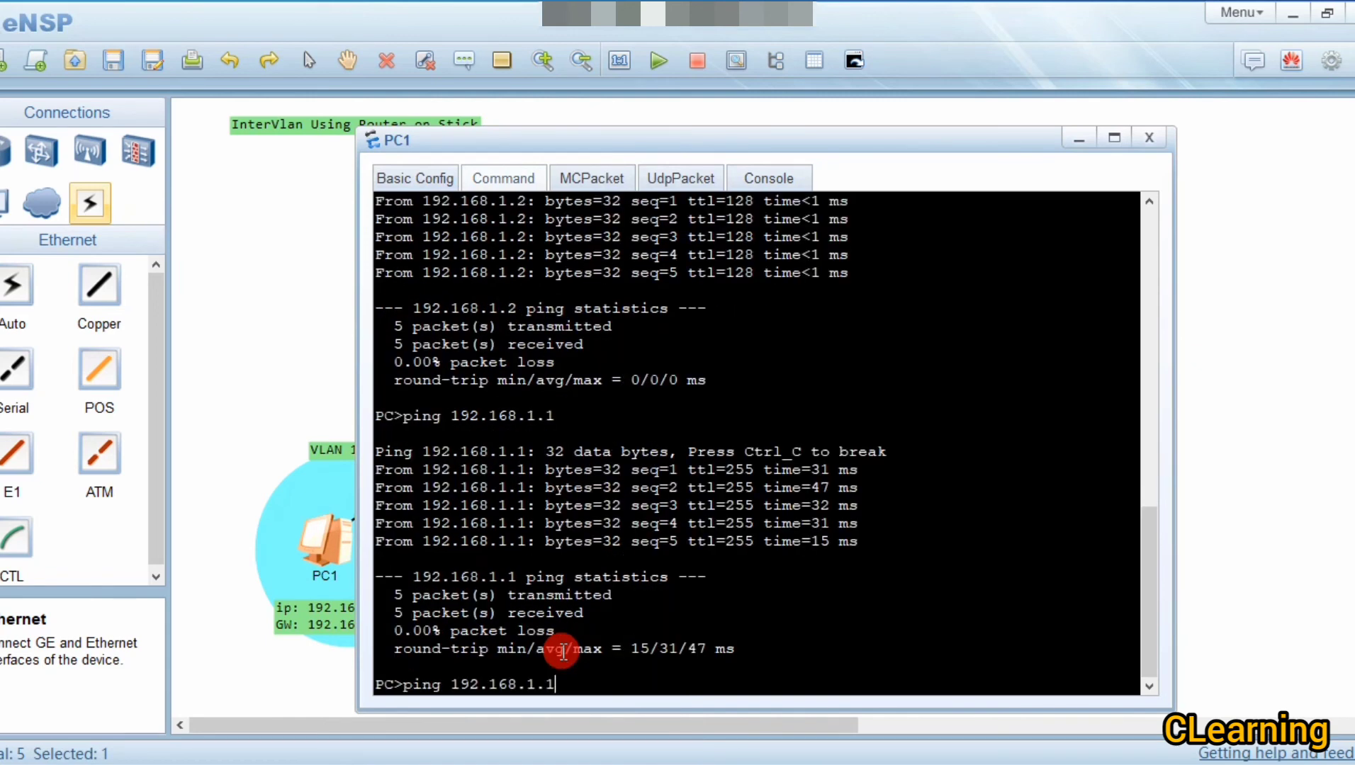
pyautogui.press('BackSpace')
pyautogui.press('BackSpace')
pyautogui.press('BackSpace')
pyautogui.write('2.1')
pyautogui.press('Return')
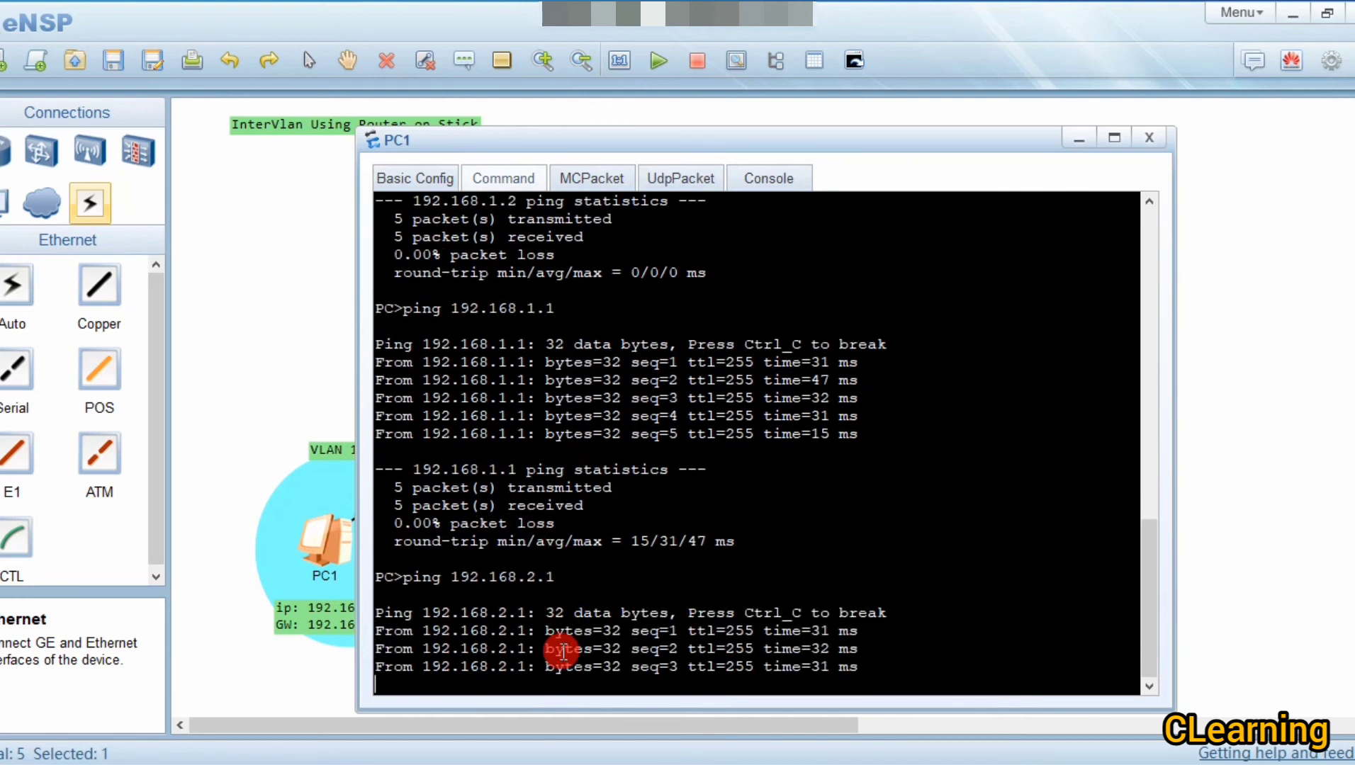
# Step: Uncover the topology beside PC1's console and ping PC2 at 192.168.2.2 from PC1
pyautogui.moveTo(530, 146); pyautogui.dragTo(1064, 145)
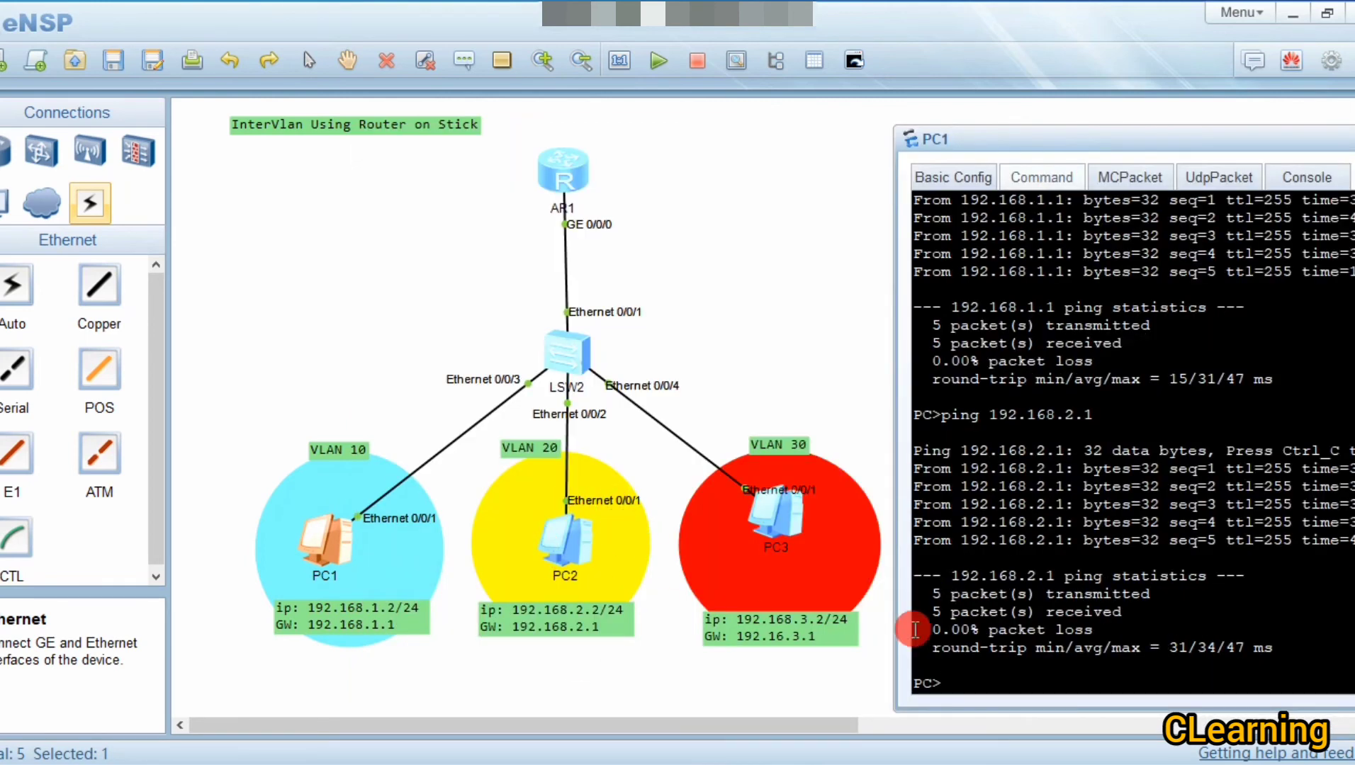
pyautogui.press('Up')
pyautogui.press('BackSpace')
pyautogui.write('2.168.2.2')
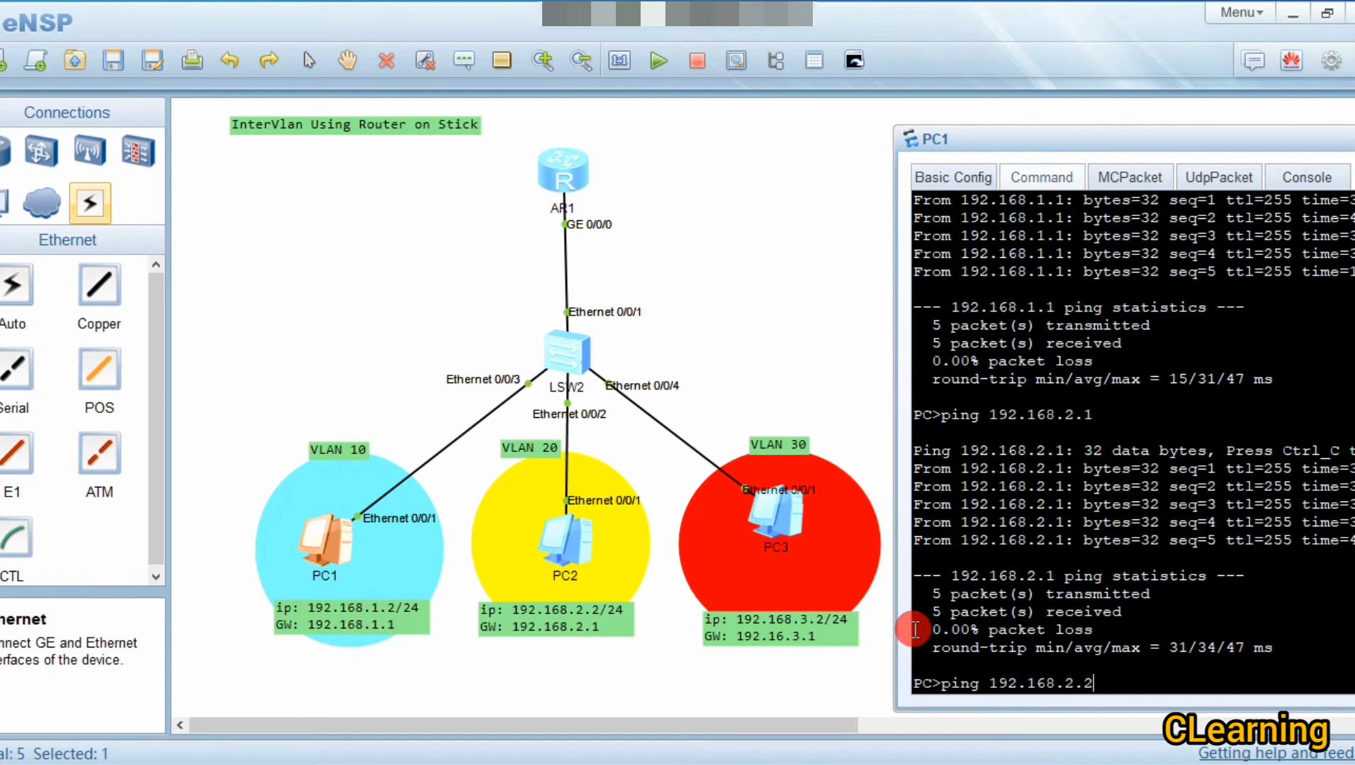
pyautogui.press('Return')
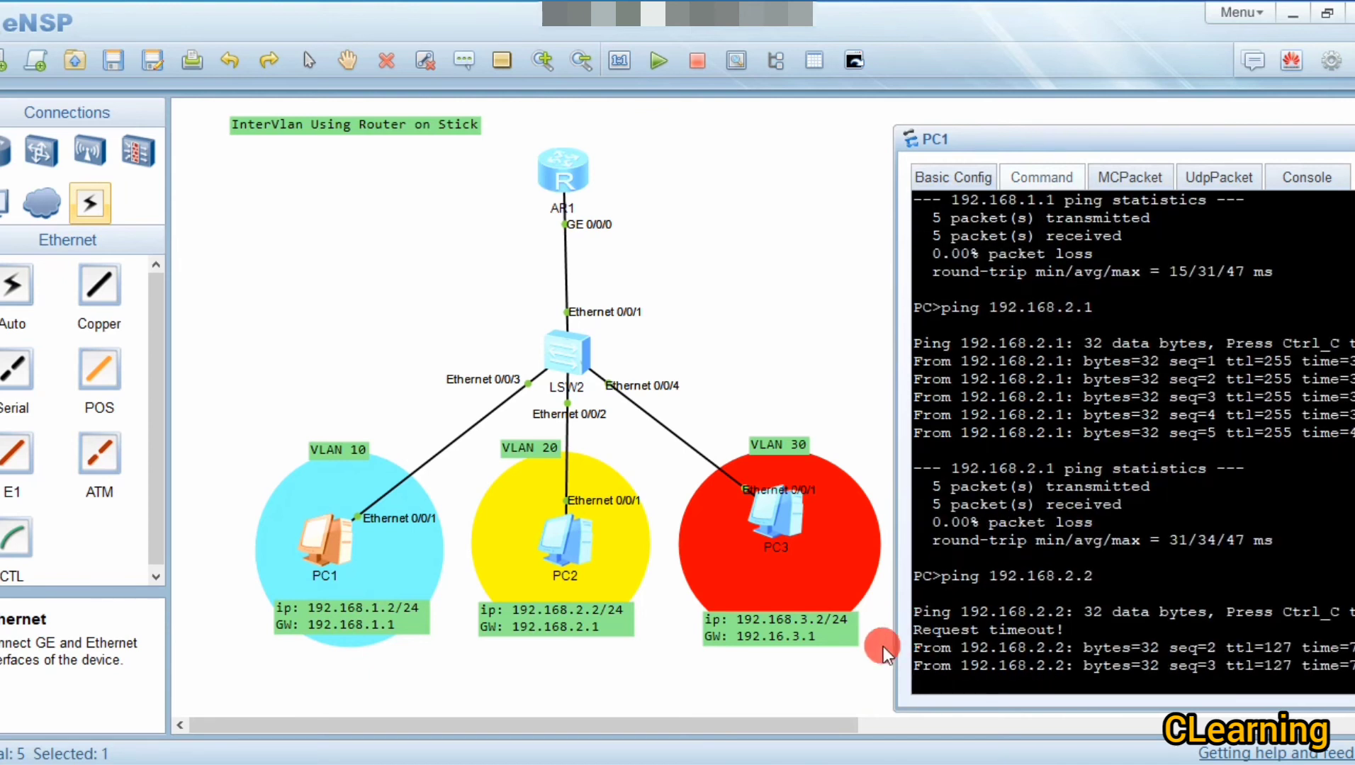
# Step: Ping the VLAN 30 gateway 192.168.3.1 from PC1, editing the previous ping command
pyautogui.moveTo(1068, 135); pyautogui.dragTo(971, 113)
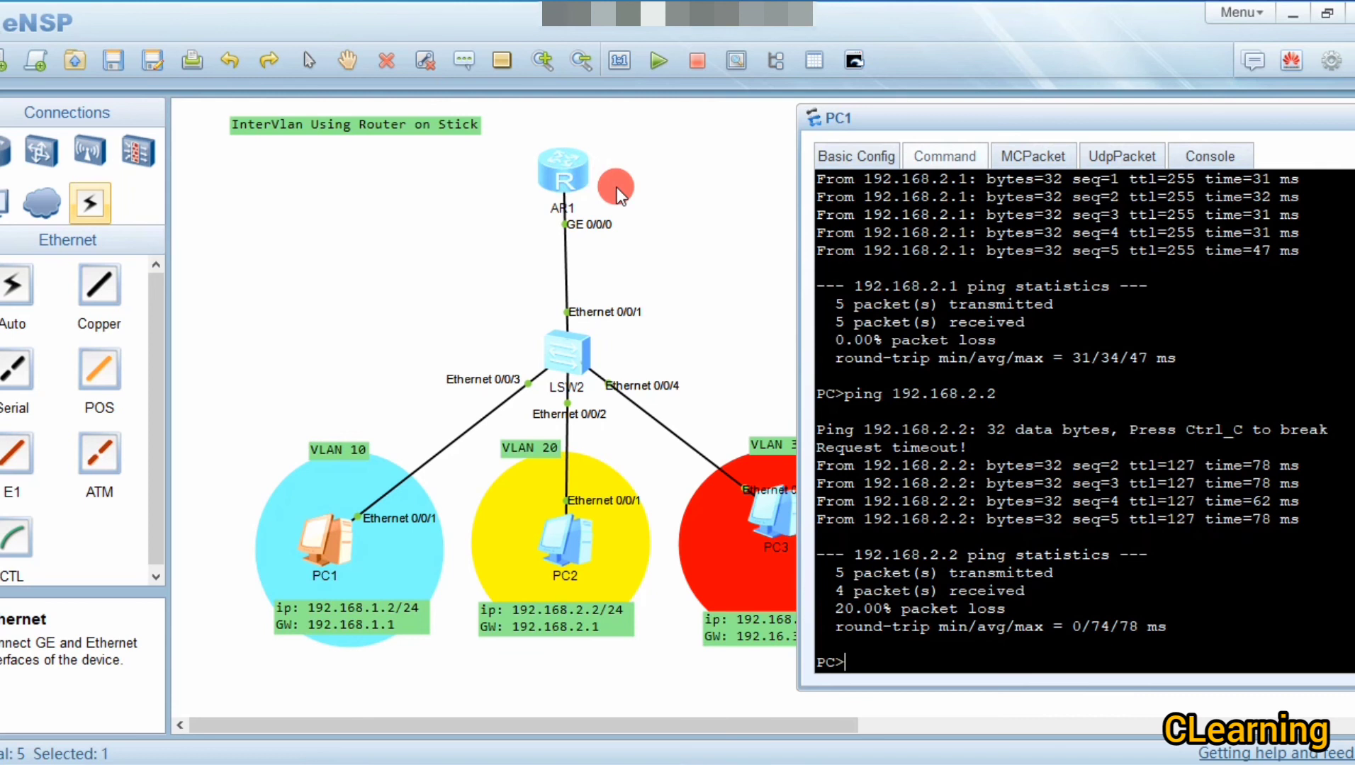
pyautogui.press('Up')
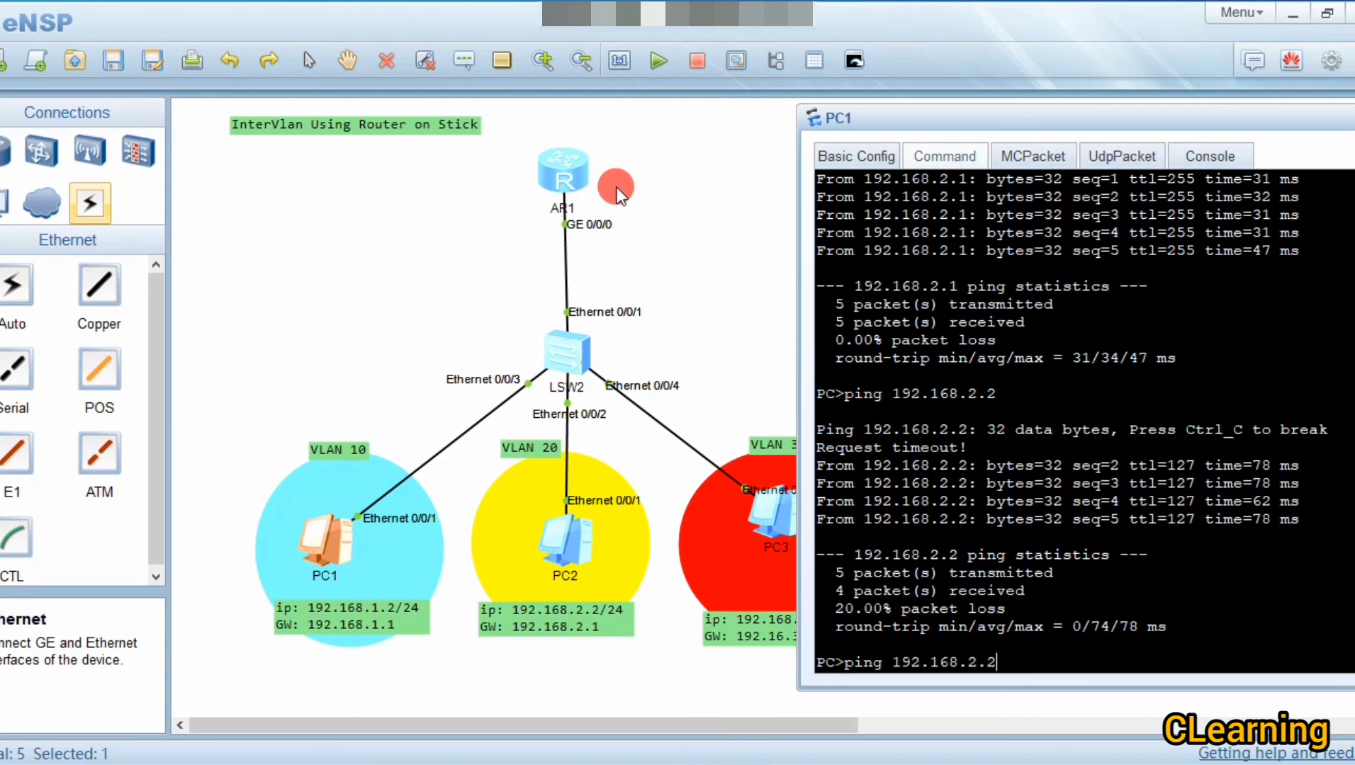
pyautogui.press('BackSpace')
pyautogui.press('BackSpace')
pyautogui.press('BackSpace')
pyautogui.write('3.1')
pyautogui.press('Return')
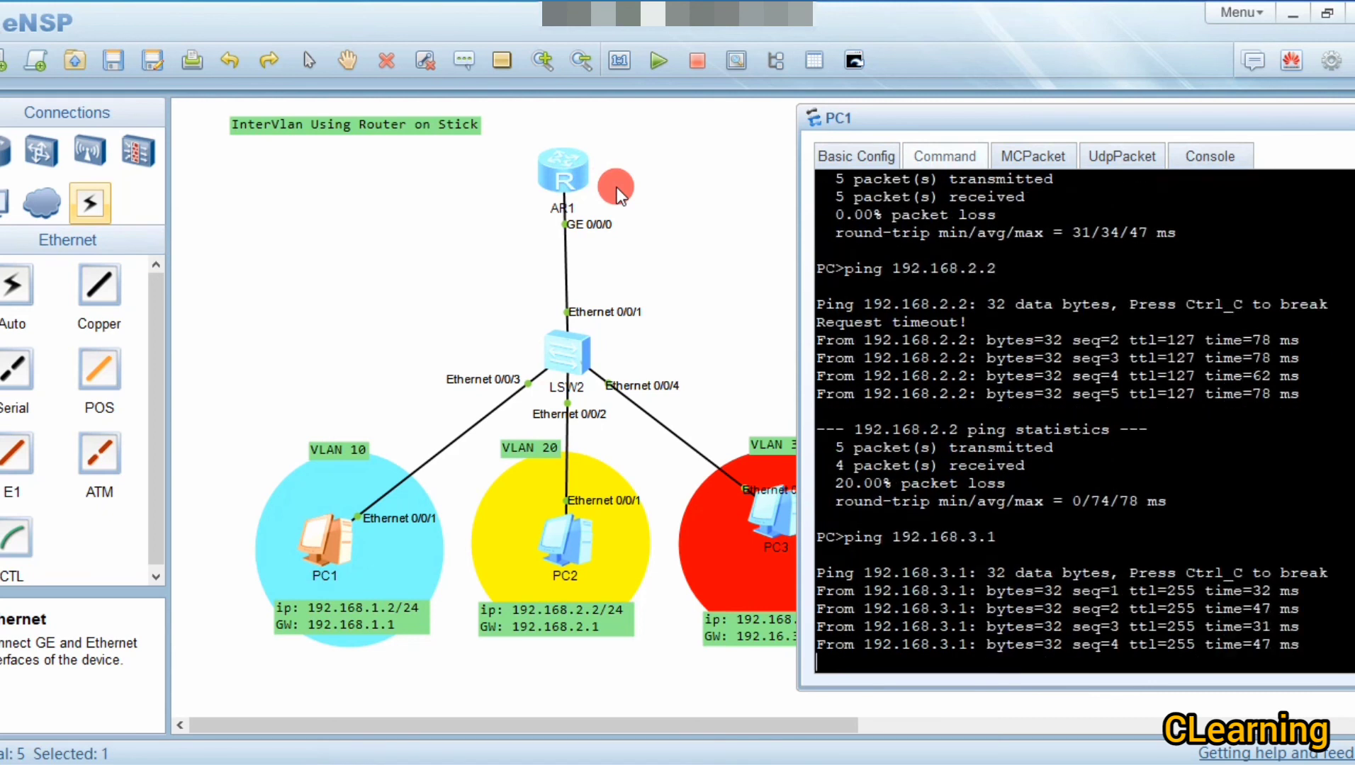
# Step: Ping PC3 at 192.168.3.2 from PC1 and highlight the first response line in the output
pyautogui.click(941, 106)
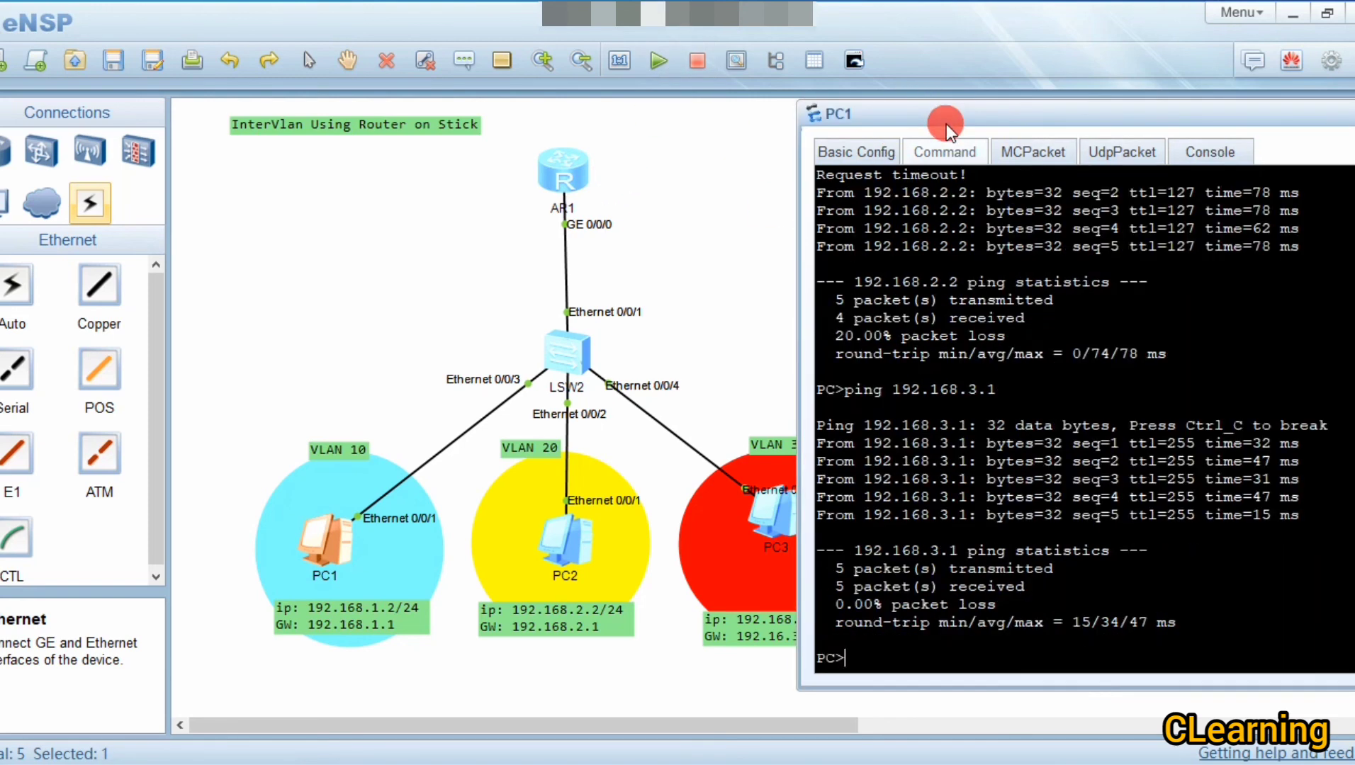
pyautogui.press('Up')
pyautogui.press('BackSpace')
pyautogui.write('2.168.3.2')
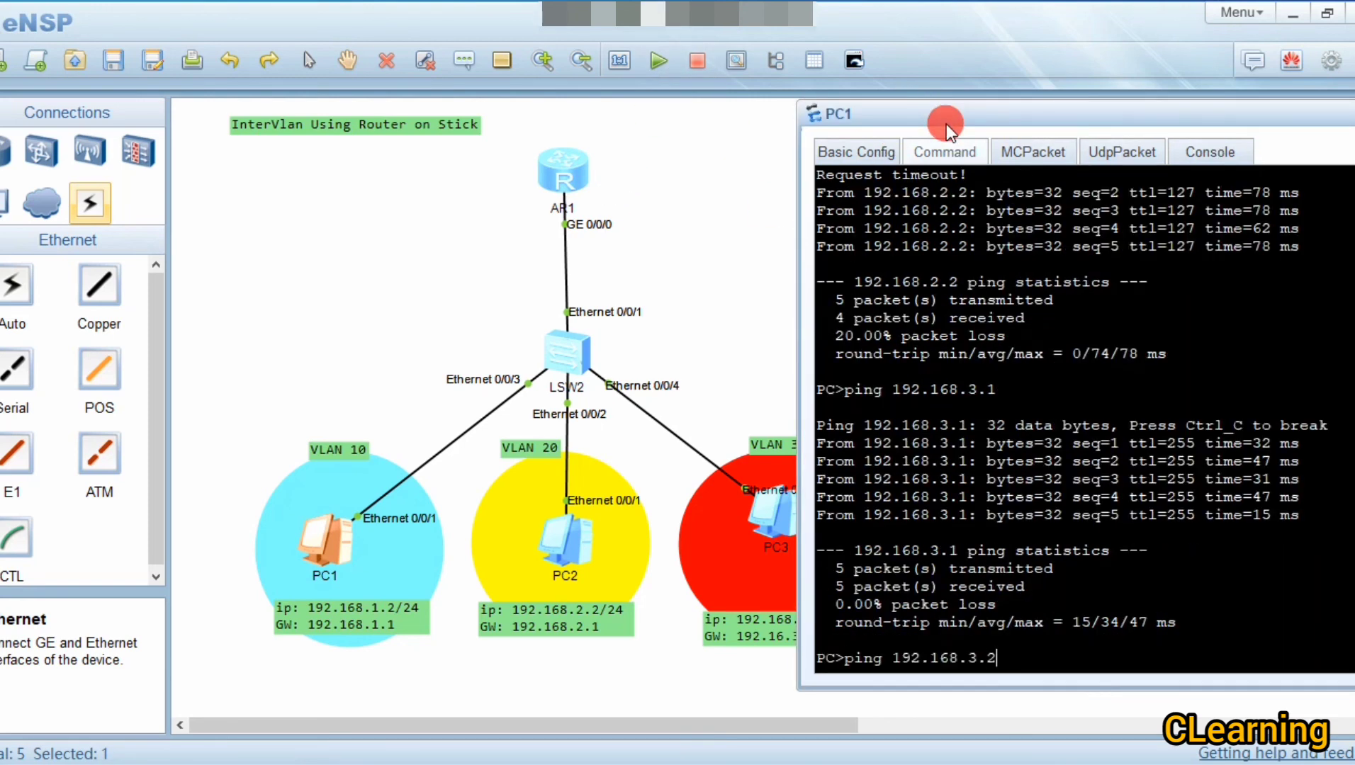
pyautogui.press('Return')
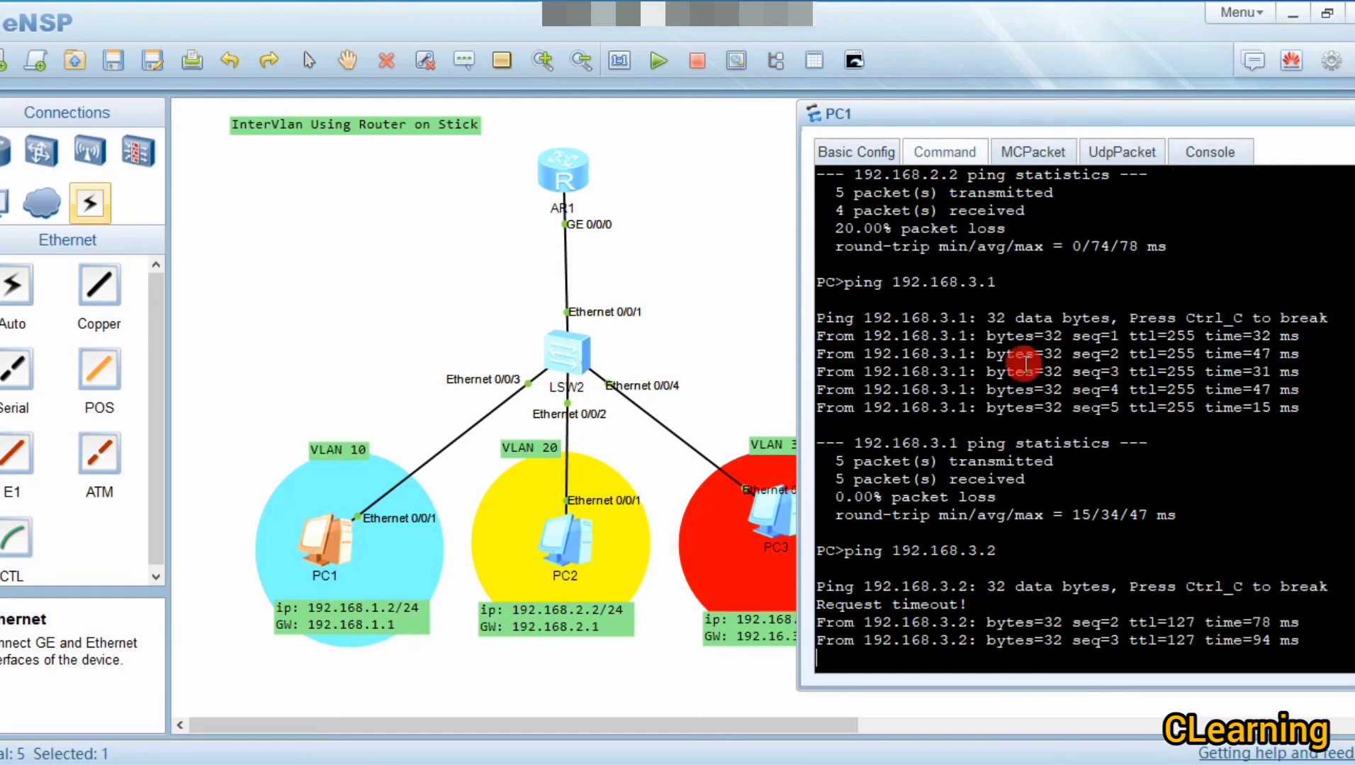
pyautogui.moveTo(947, 581); pyautogui.dragTo(854, 585)
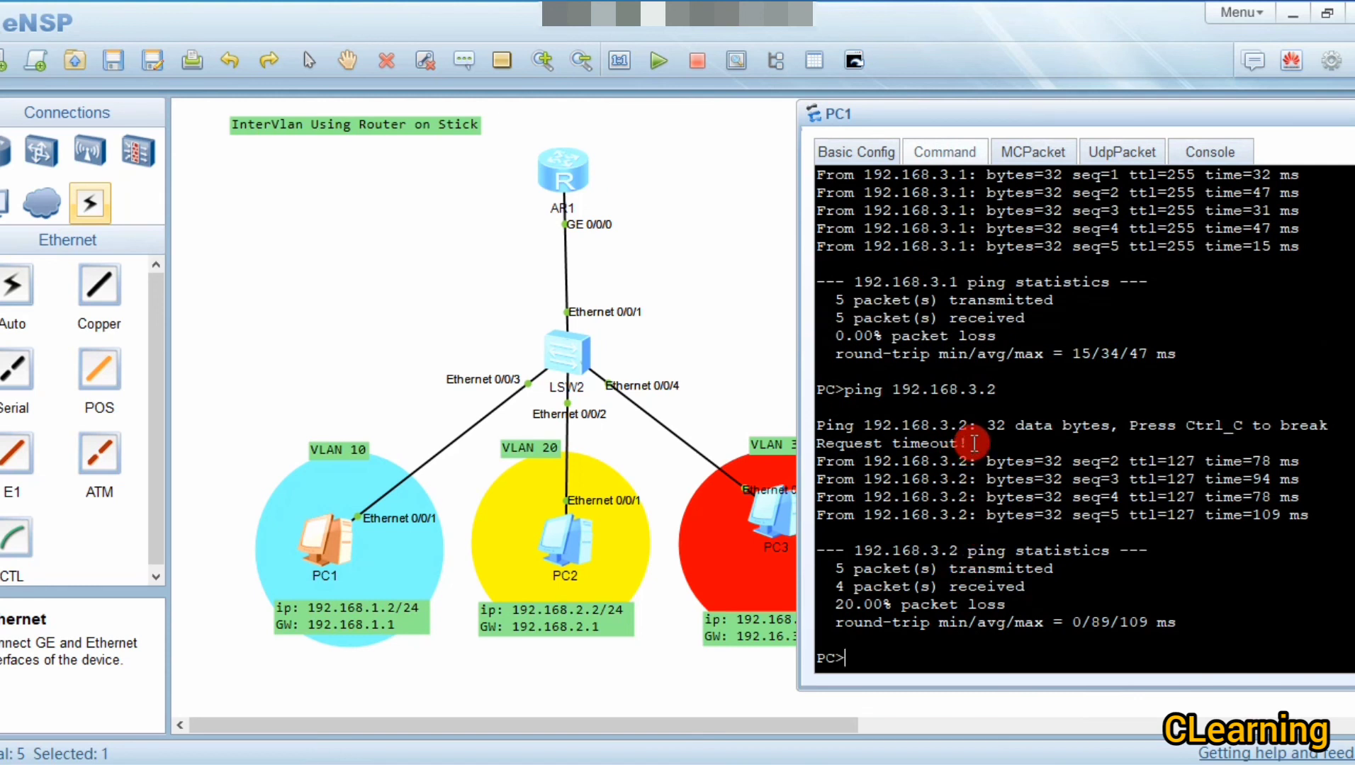
pyautogui.moveTo(968, 443); pyautogui.dragTo(818, 445)
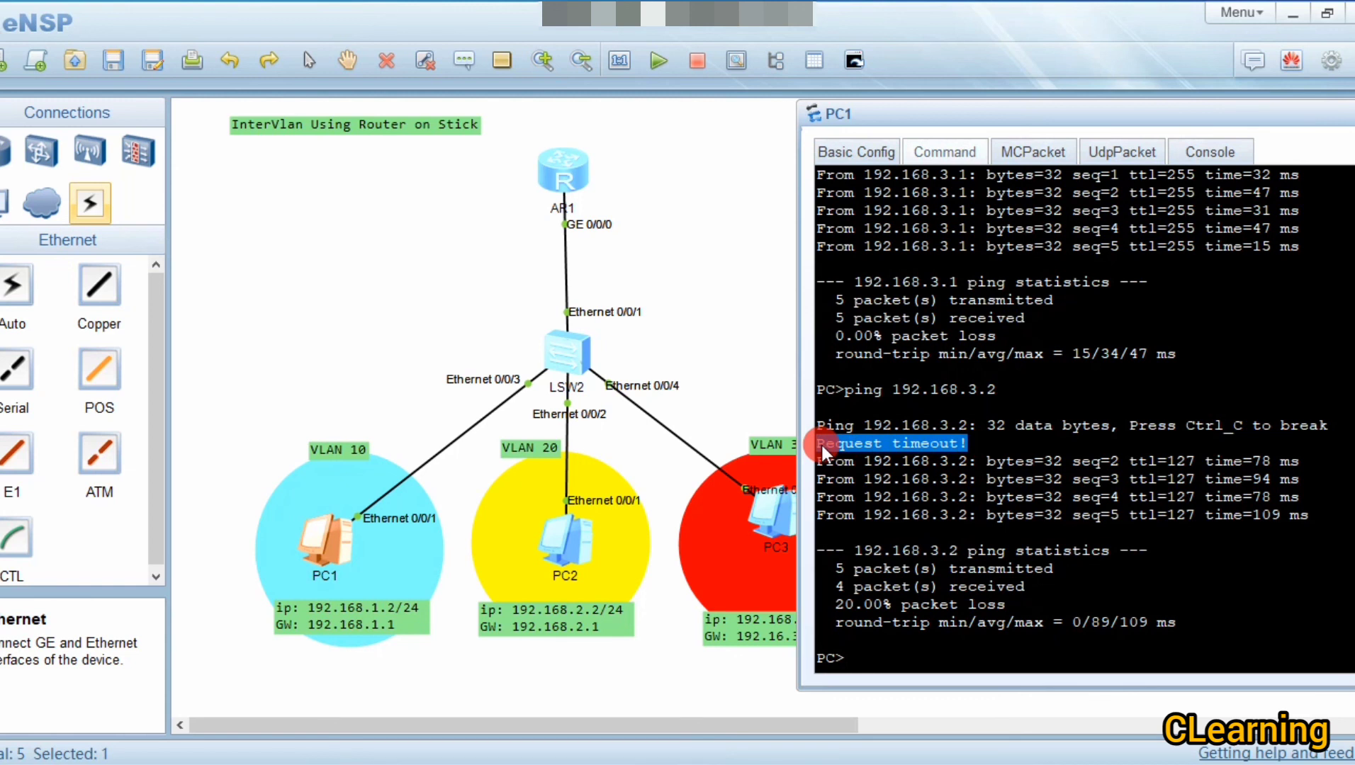
pyautogui.moveTo(904, 450); pyautogui.dragTo(829, 447)
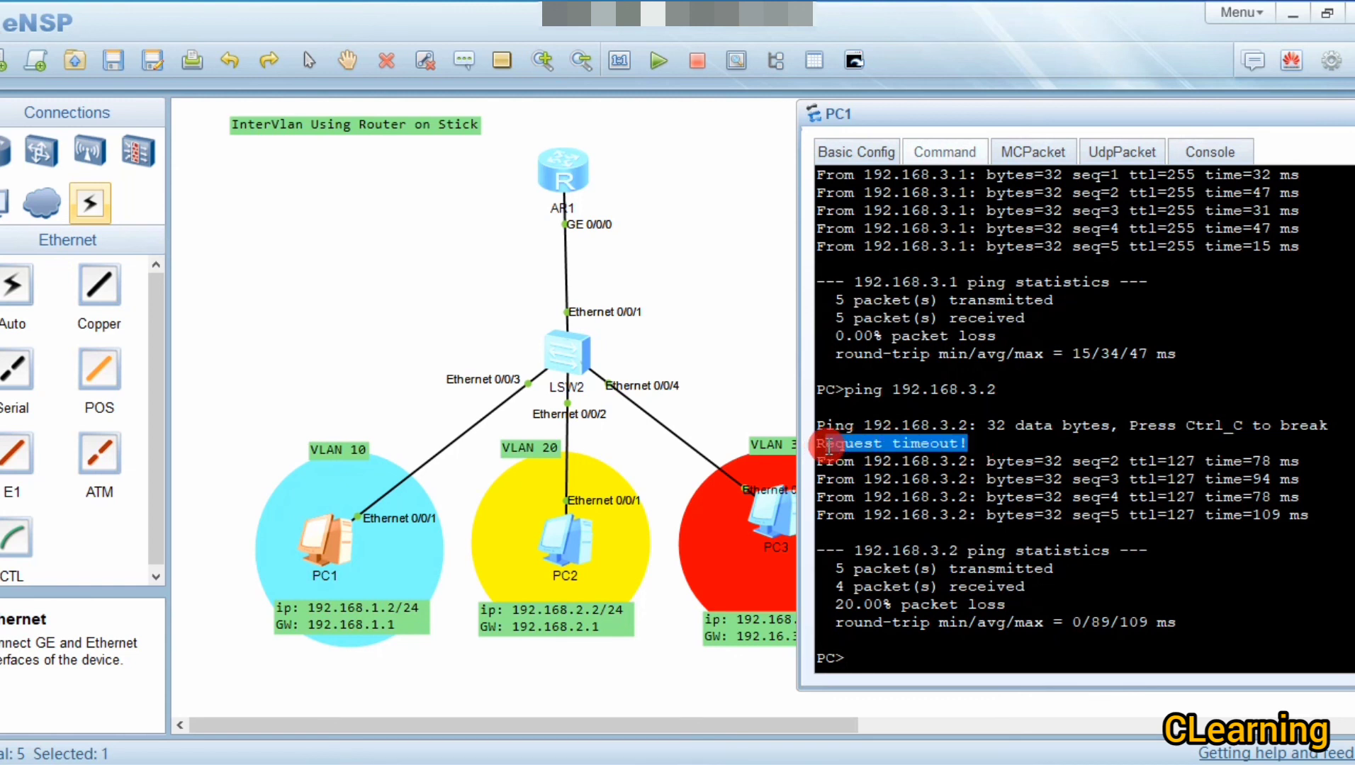
# Step: Ping PC3 at 192.168.3.2 from PC2's command line, then close PC2's window
pyautogui.click(770, 374)
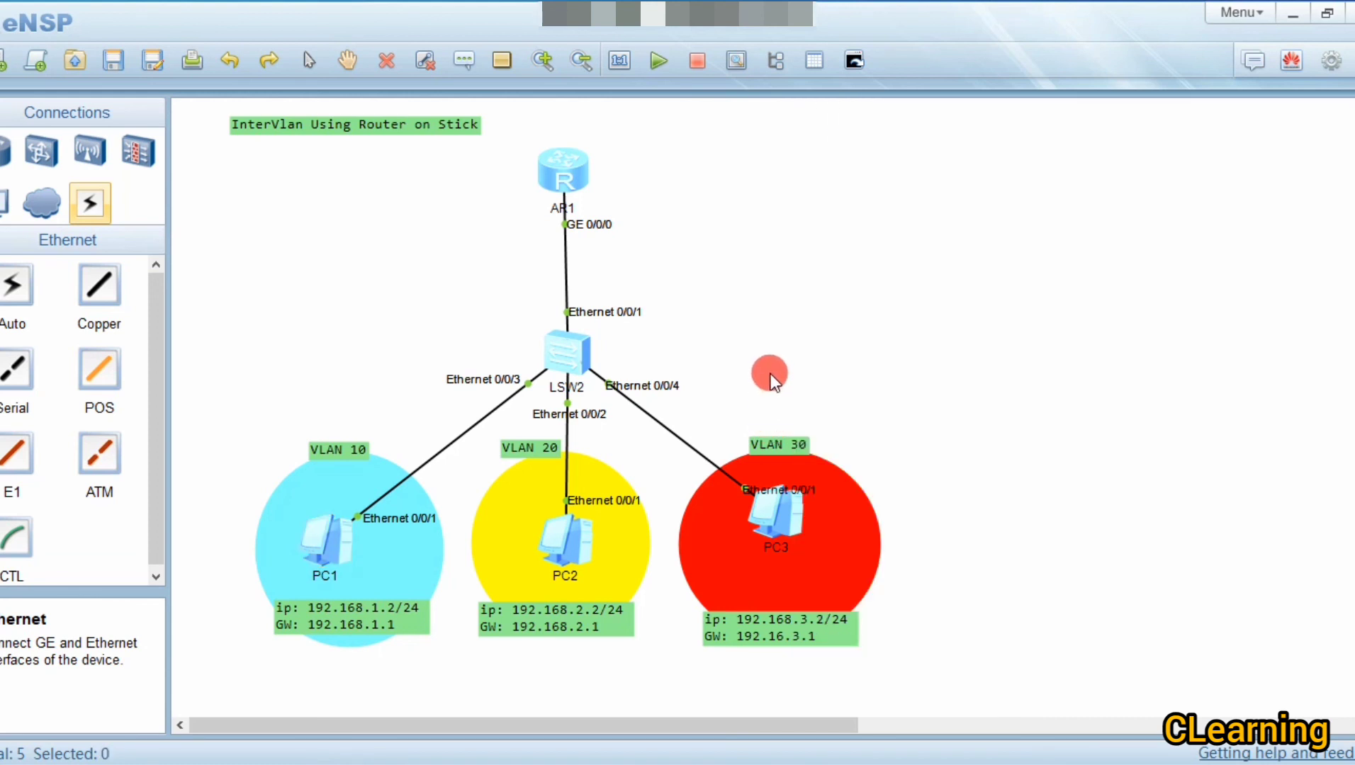
pyautogui.doubleClick(570, 540)
pyautogui.click(438, 161)
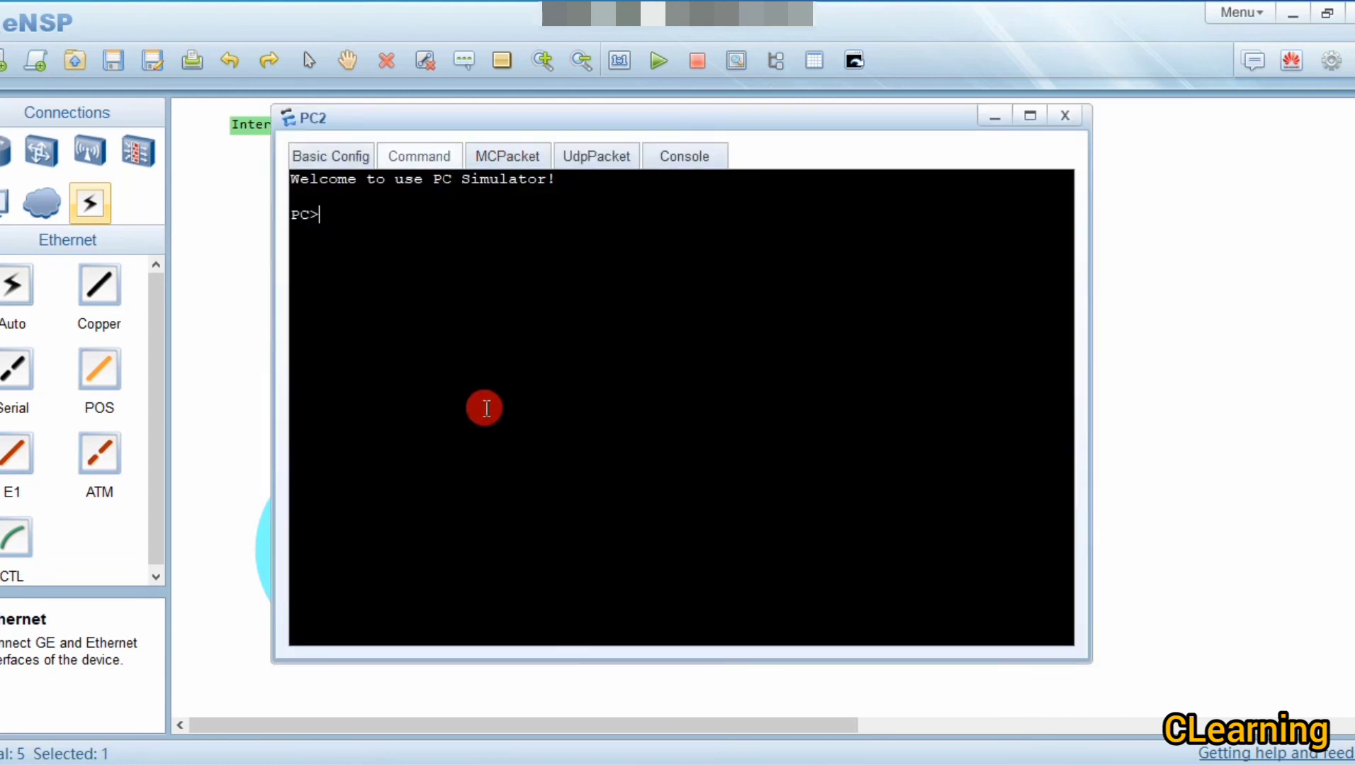
pyautogui.write('ping 192.168.3.2')
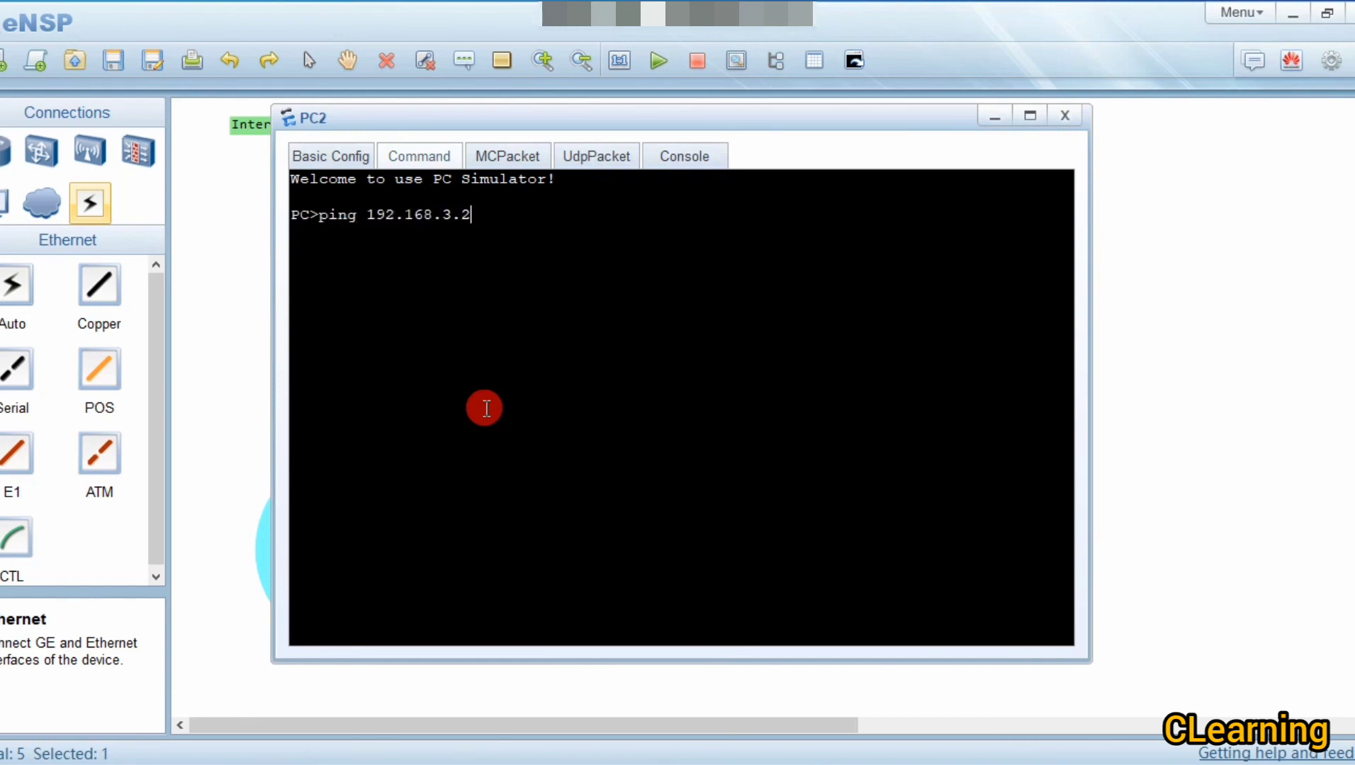
pyautogui.press('Return')
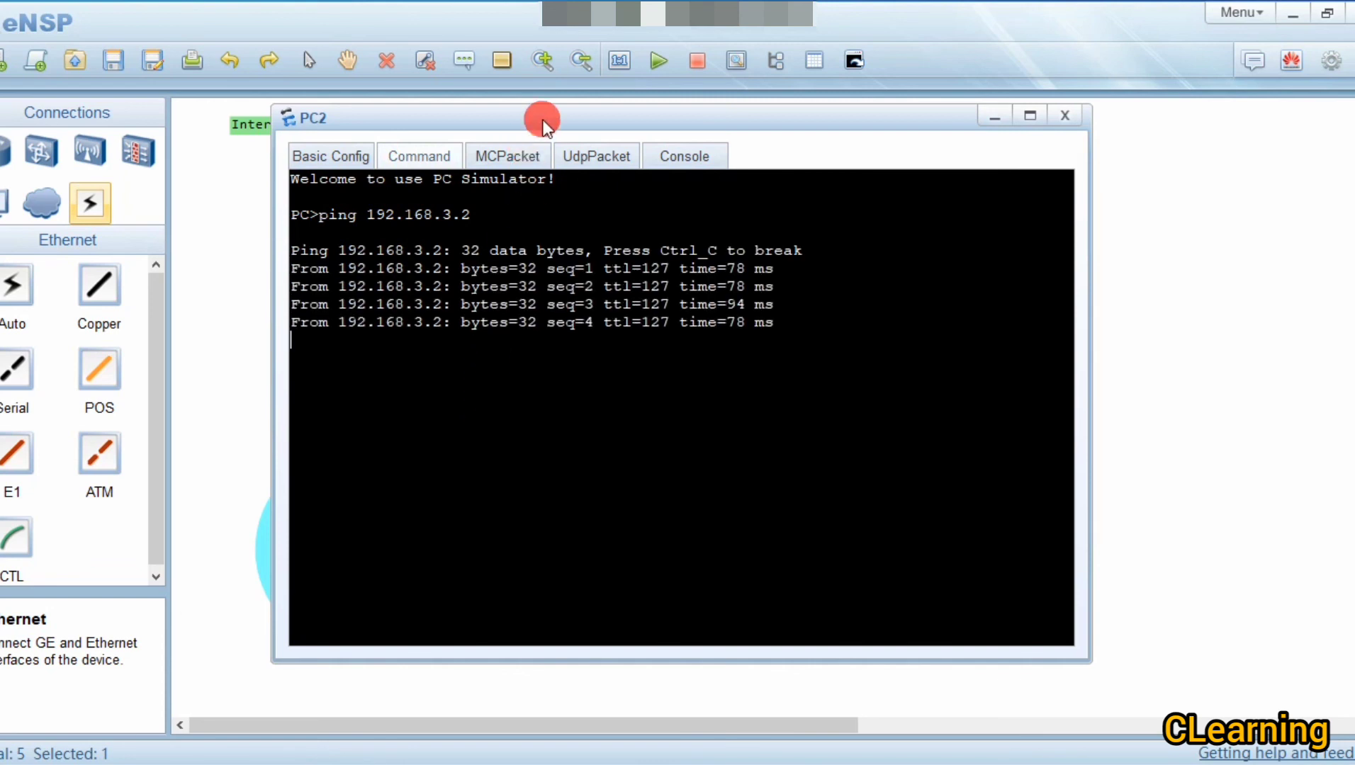
pyautogui.moveTo(539, 121); pyautogui.dragTo(540, 191)
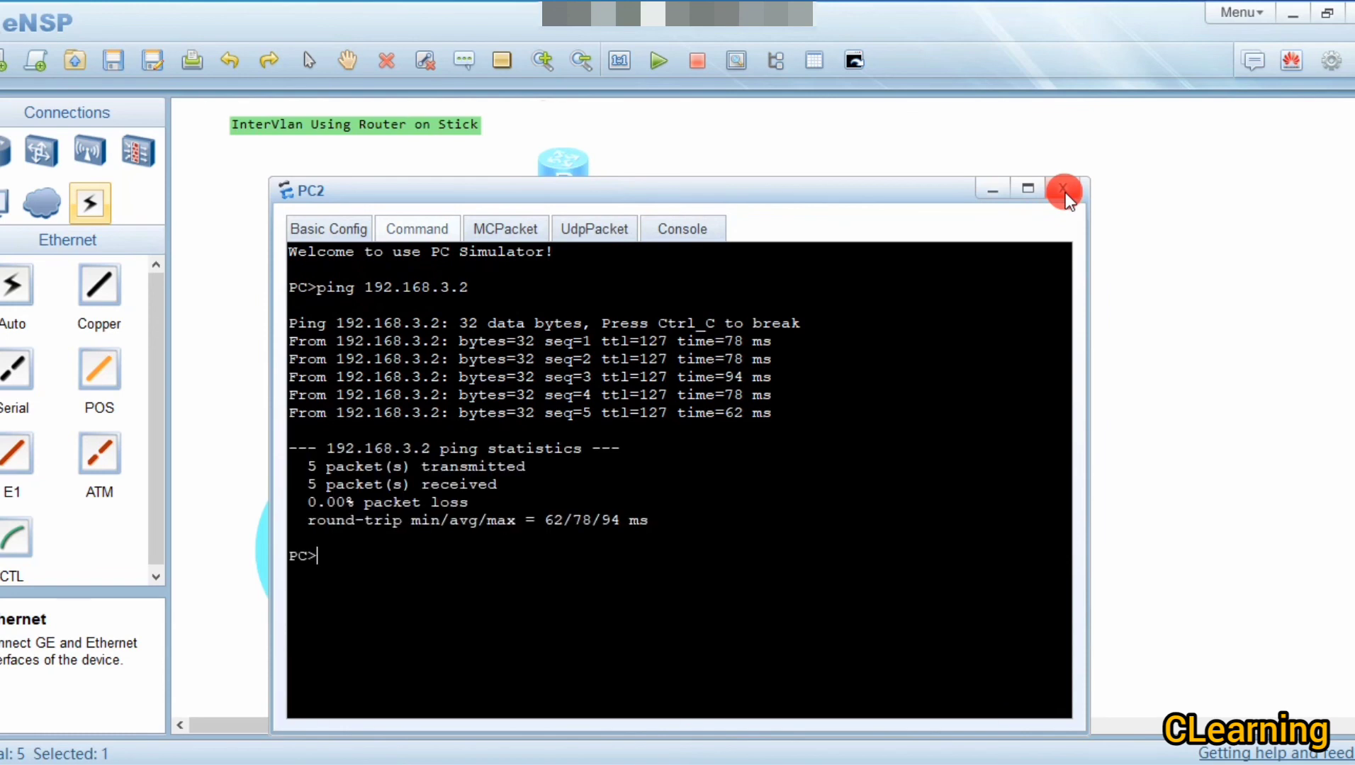
pyautogui.click(1066, 190)
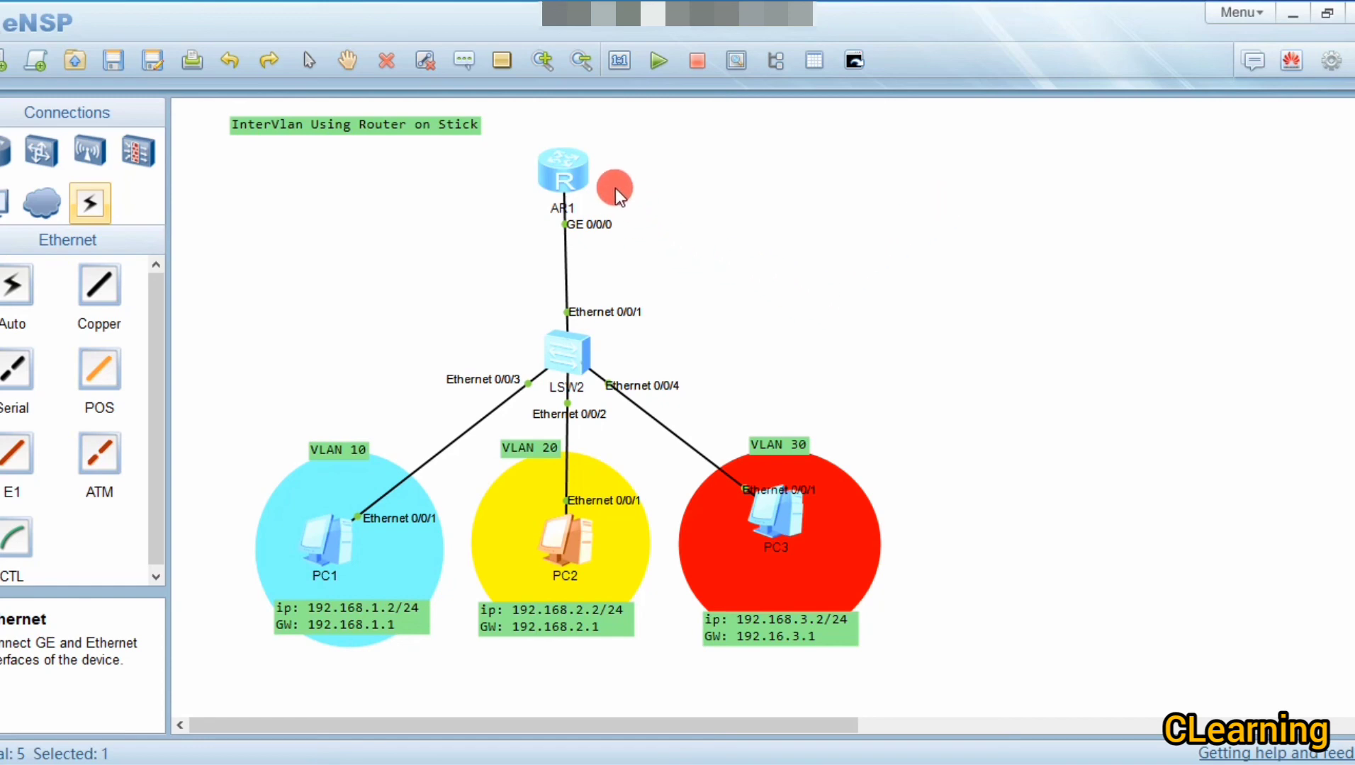
# Step: Open router AR1's console to review its subinterface commands, and close it again
pyautogui.doubleClick(559, 185)
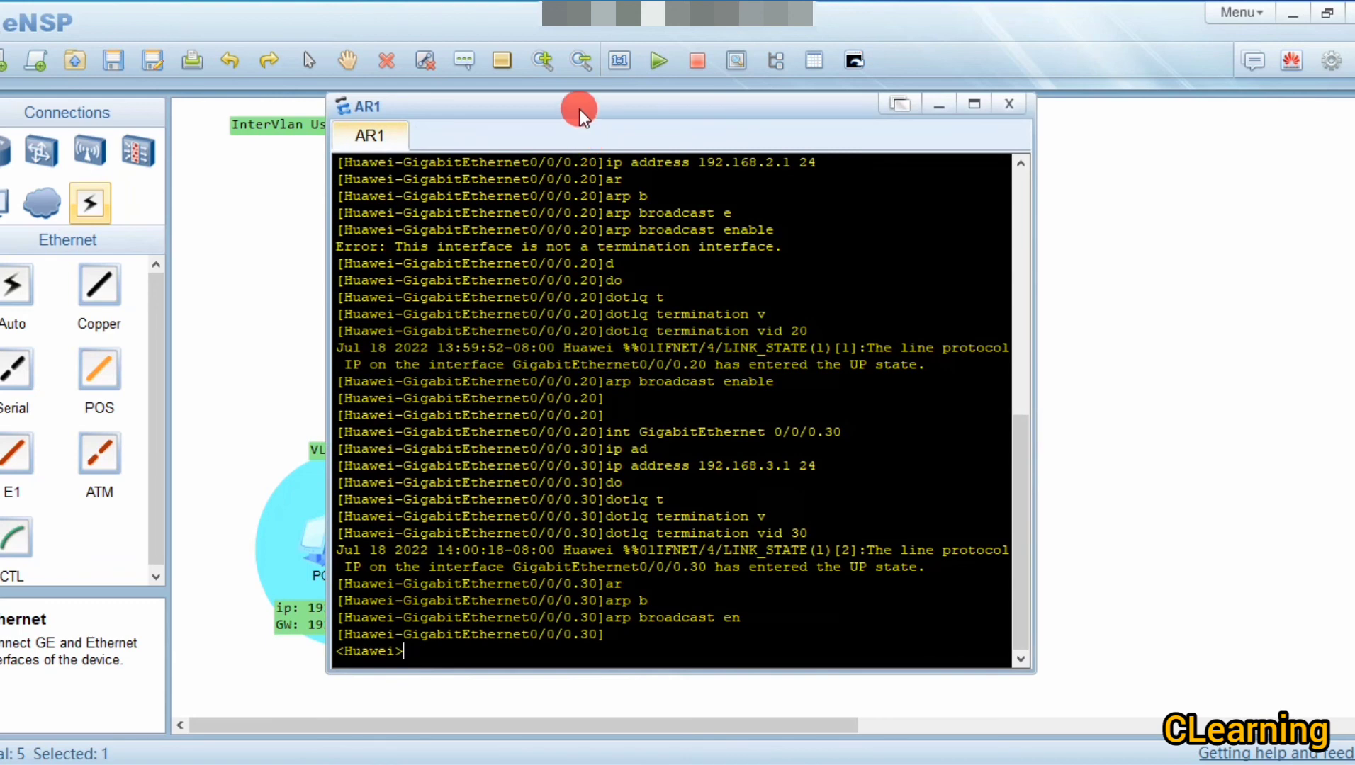
pyautogui.moveTo(579, 108); pyautogui.dragTo(779, 126)
pyautogui.click(1203, 122)
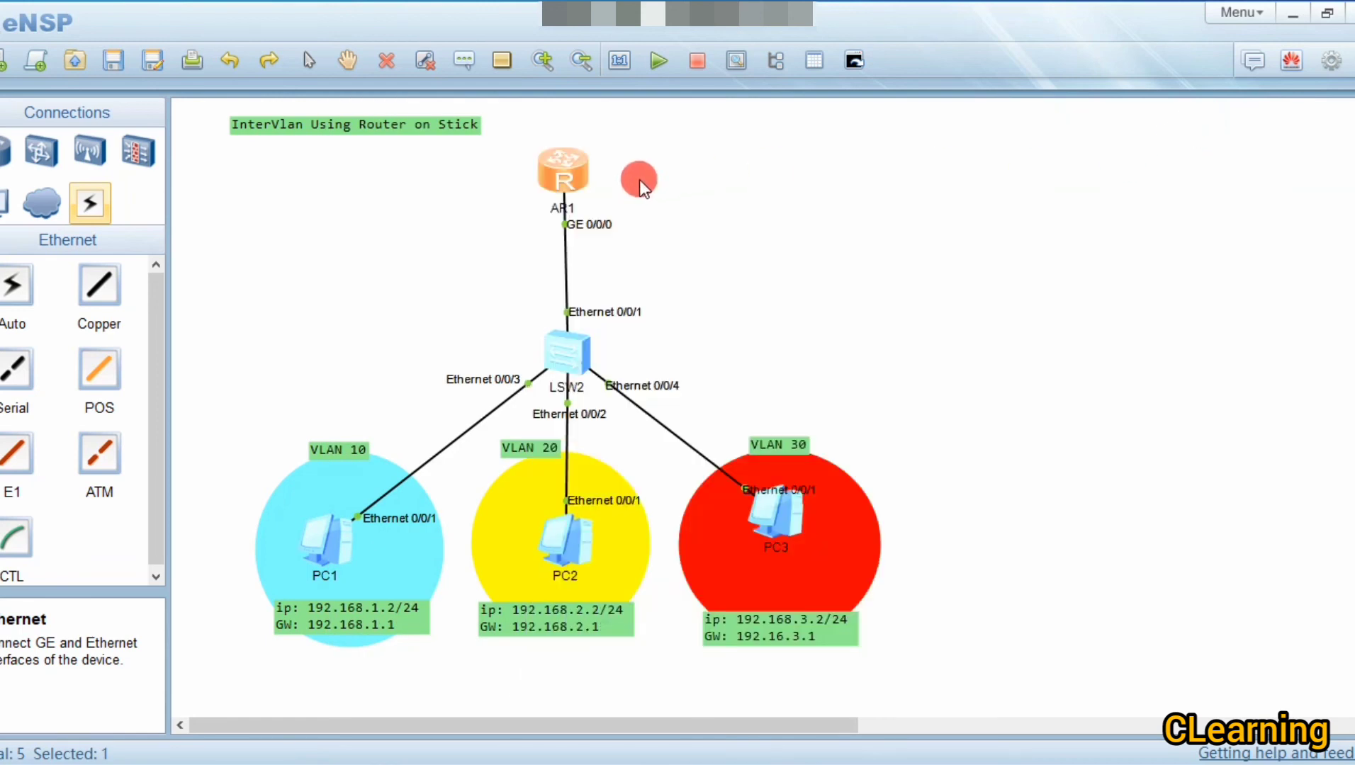